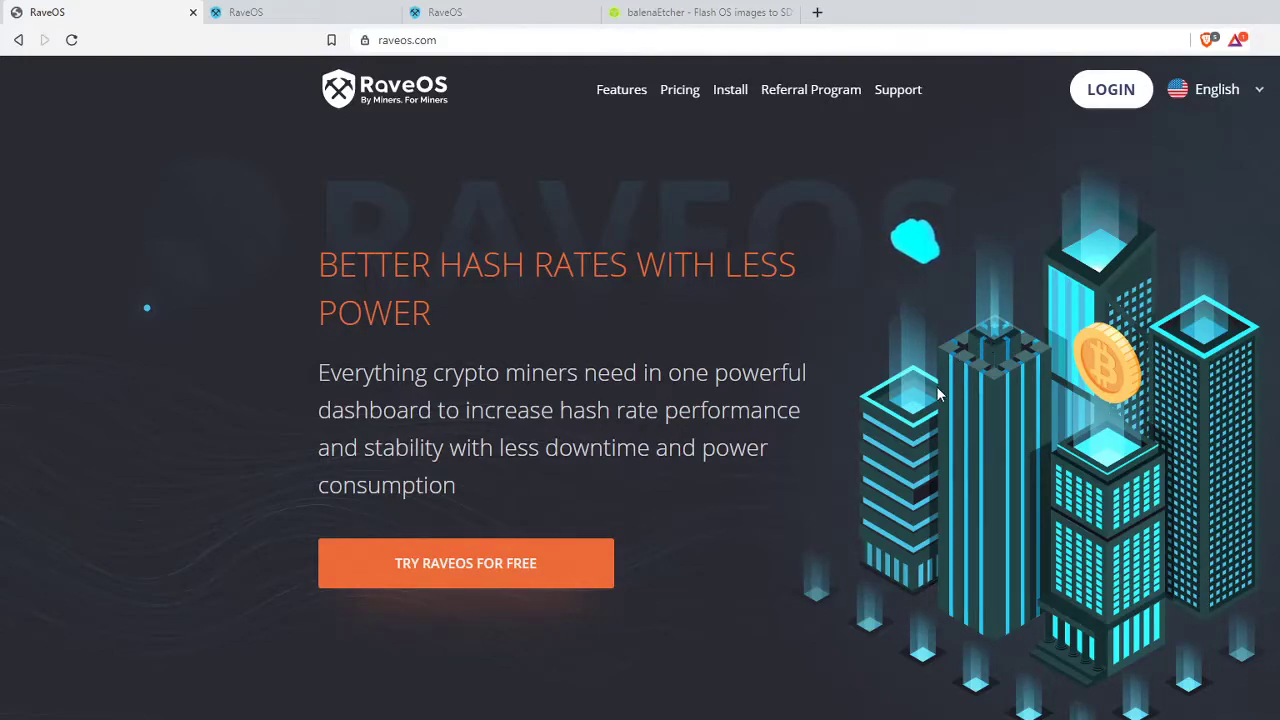
- Scroll up and down the current RaveOS web page
scroll(852, 366, down, 7)
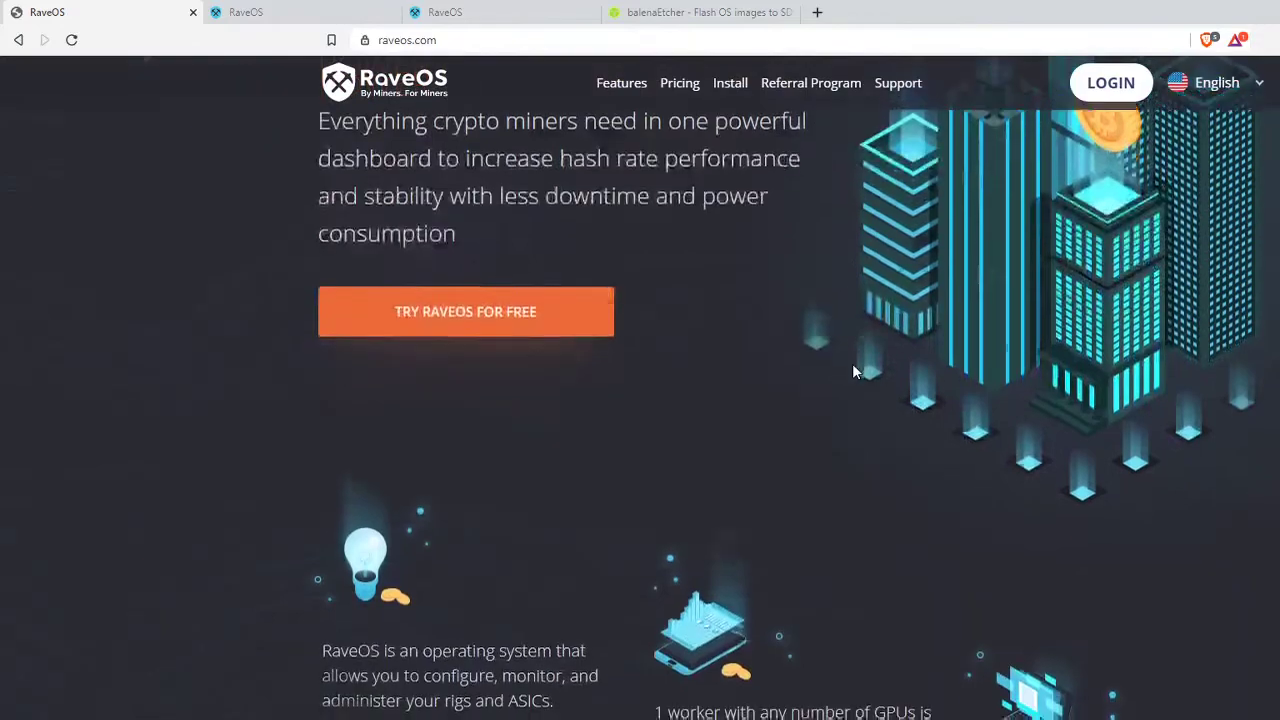
scroll(853, 369, down, 2)
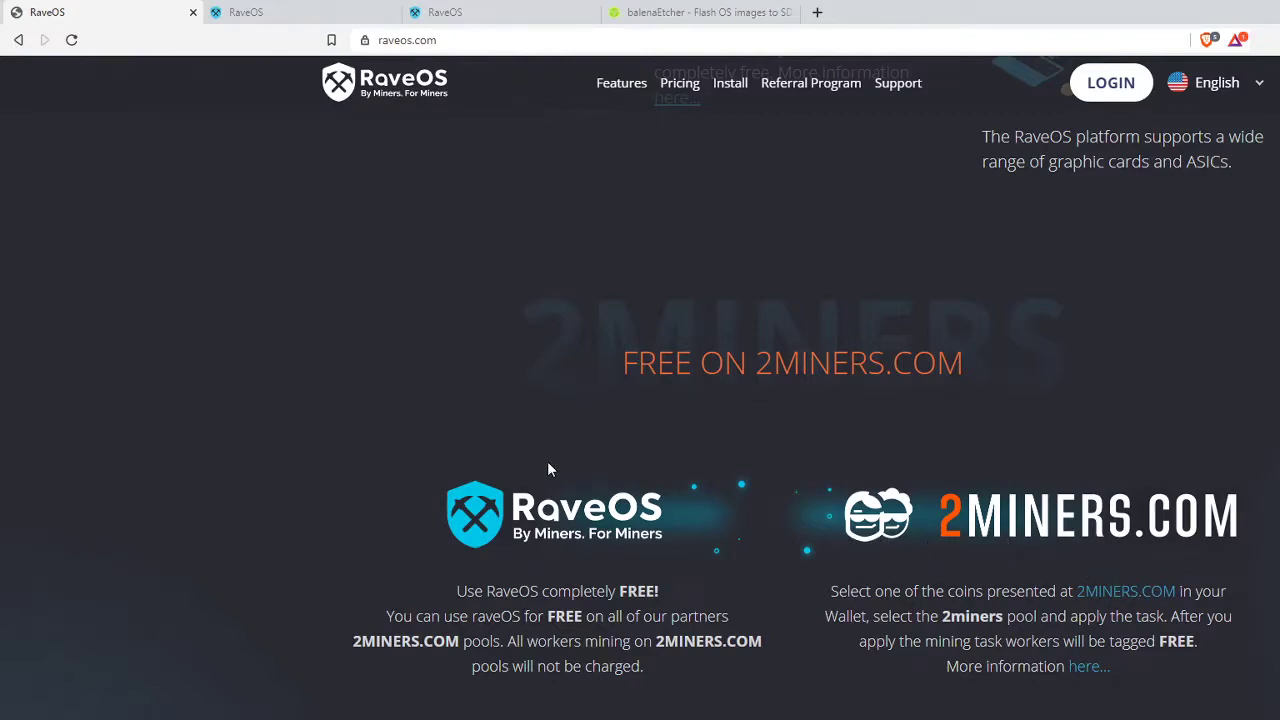
scroll(548, 468, down, 1)
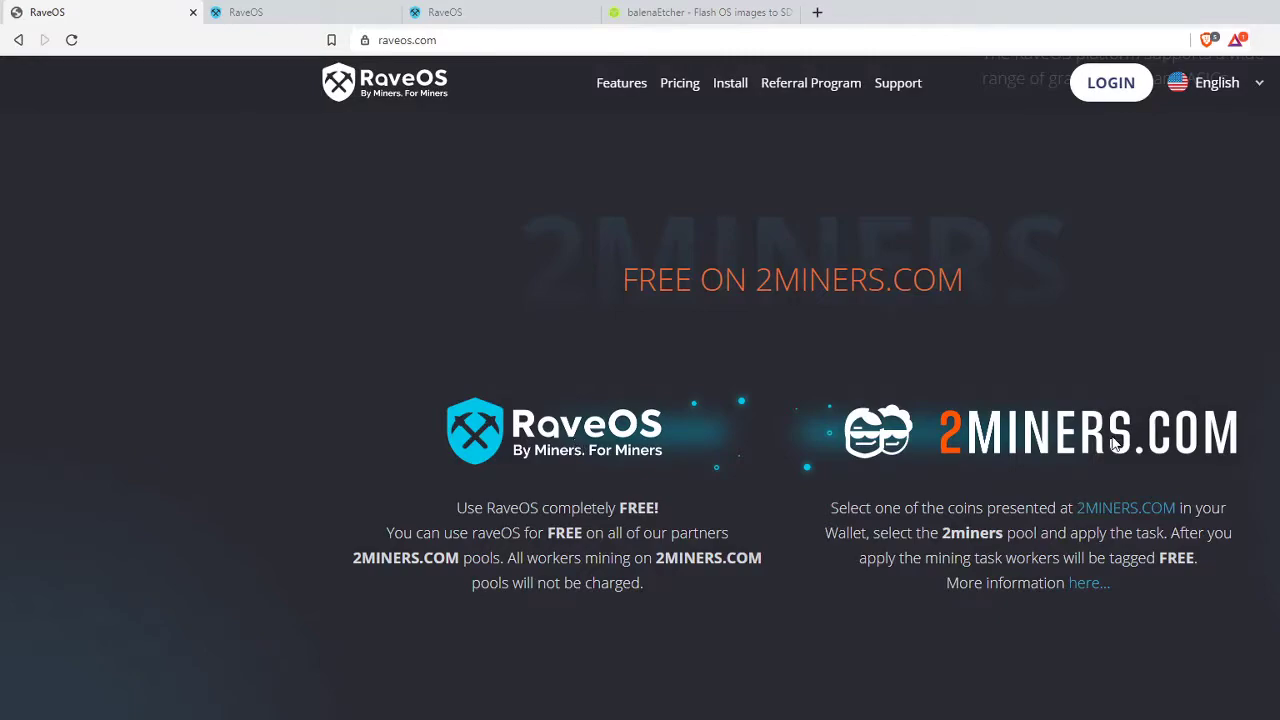
scroll(1103, 443, down, 2)
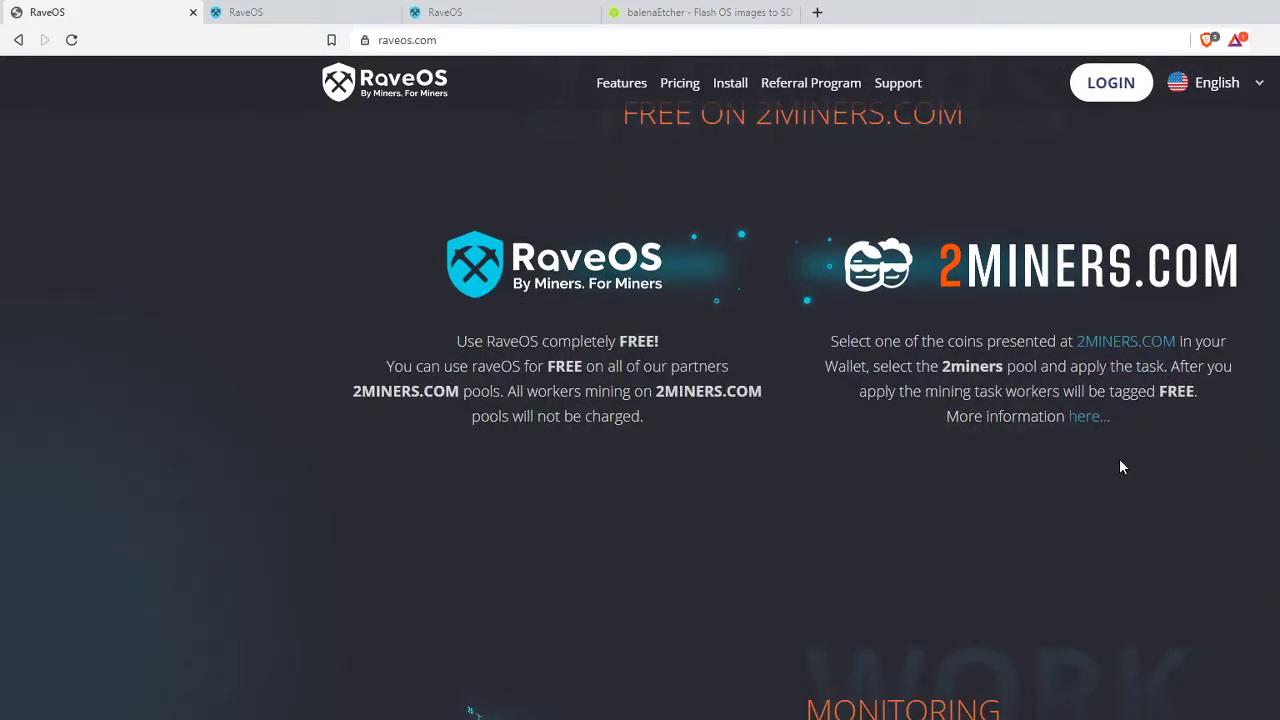
scroll(1117, 455, up, 10)
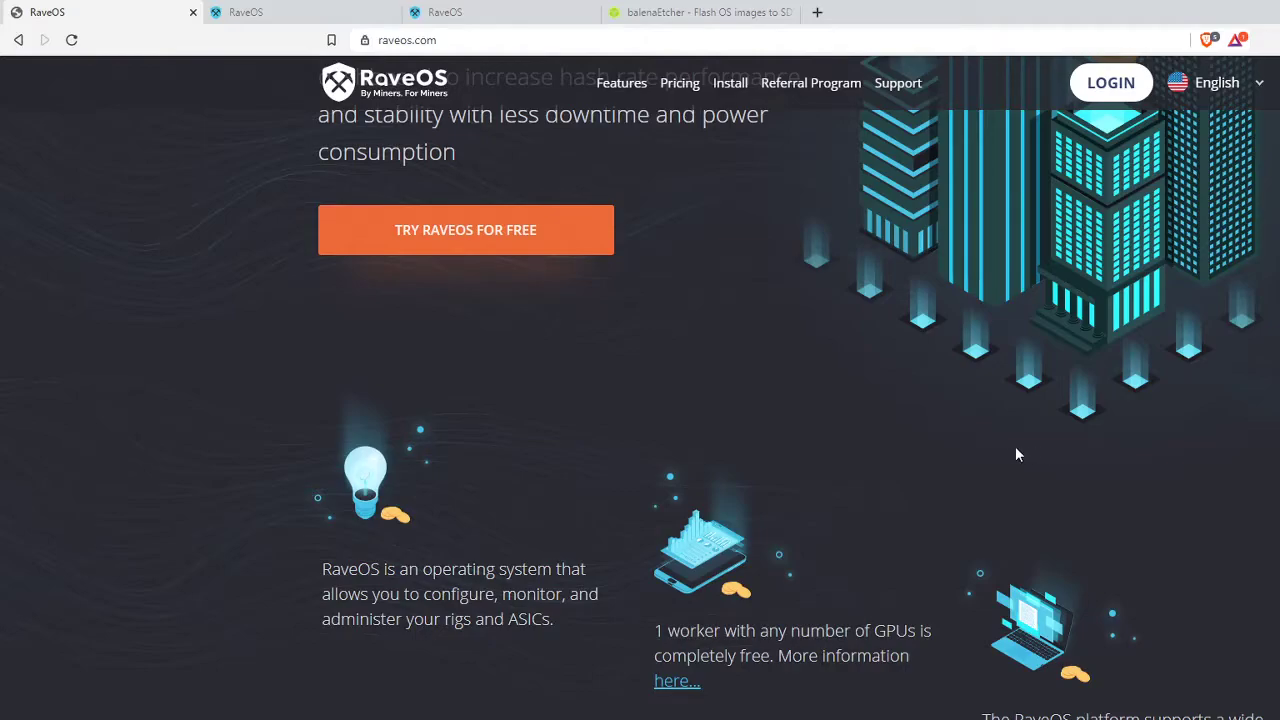
scroll(931, 455, down, 5)
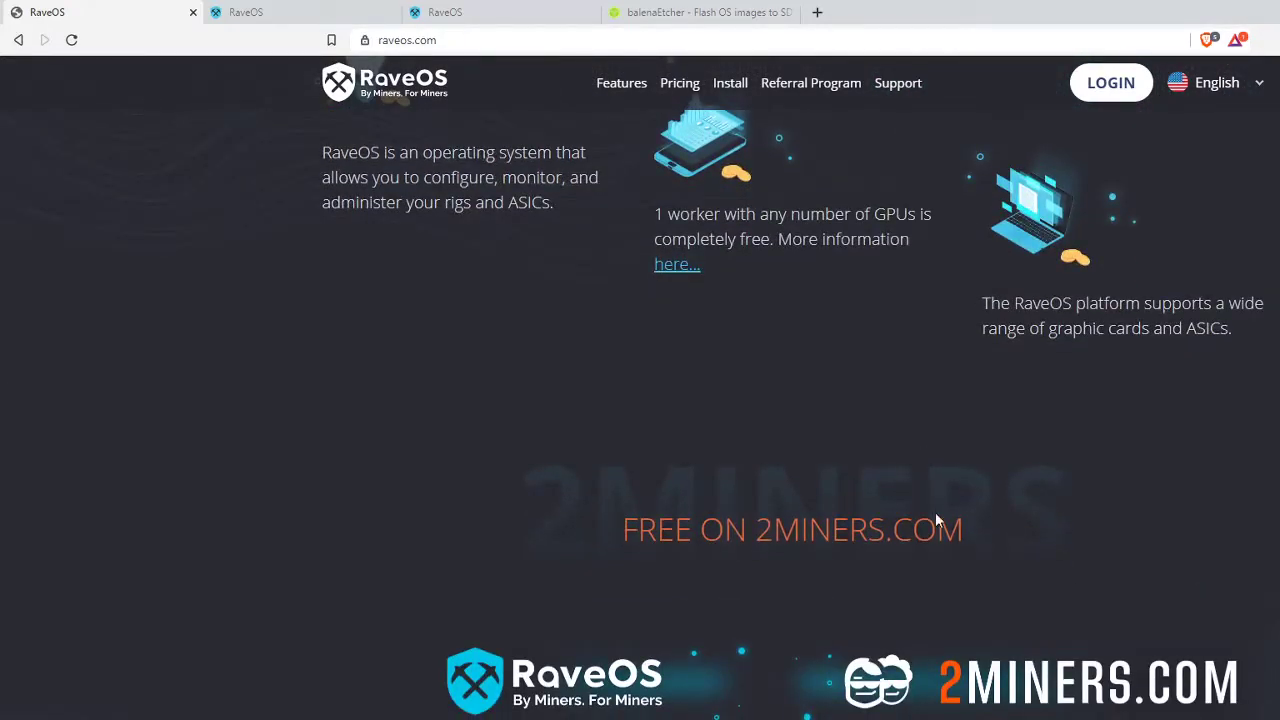
scroll(991, 545, down, 2)
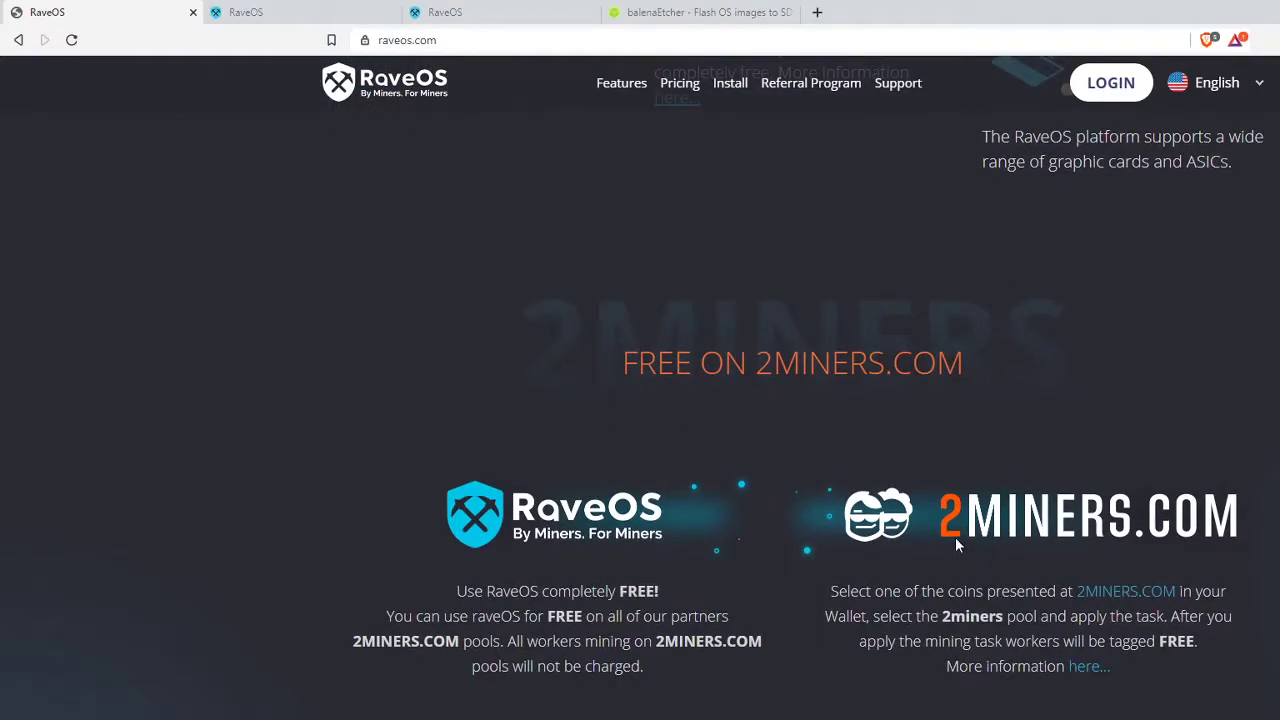
scroll(955, 537, up, 8)
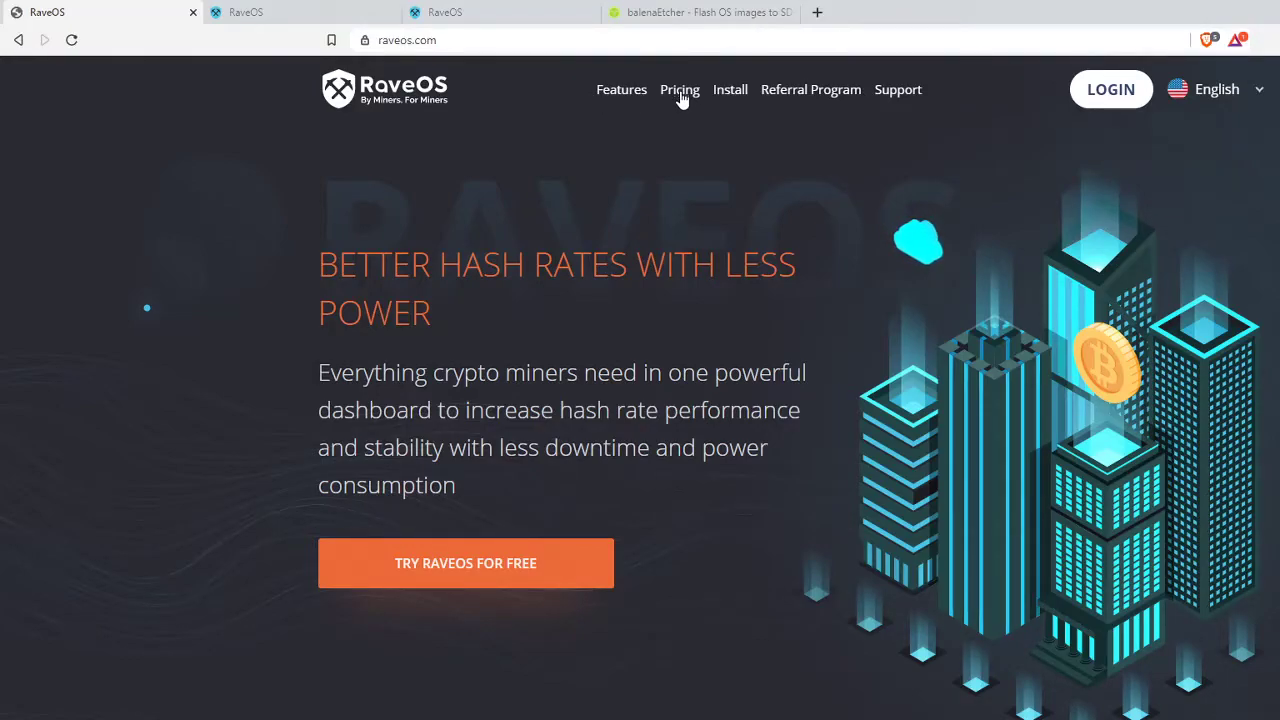
- Open the Install page and scroll through the GPU rig system requirements, back to the top
click(731, 94)
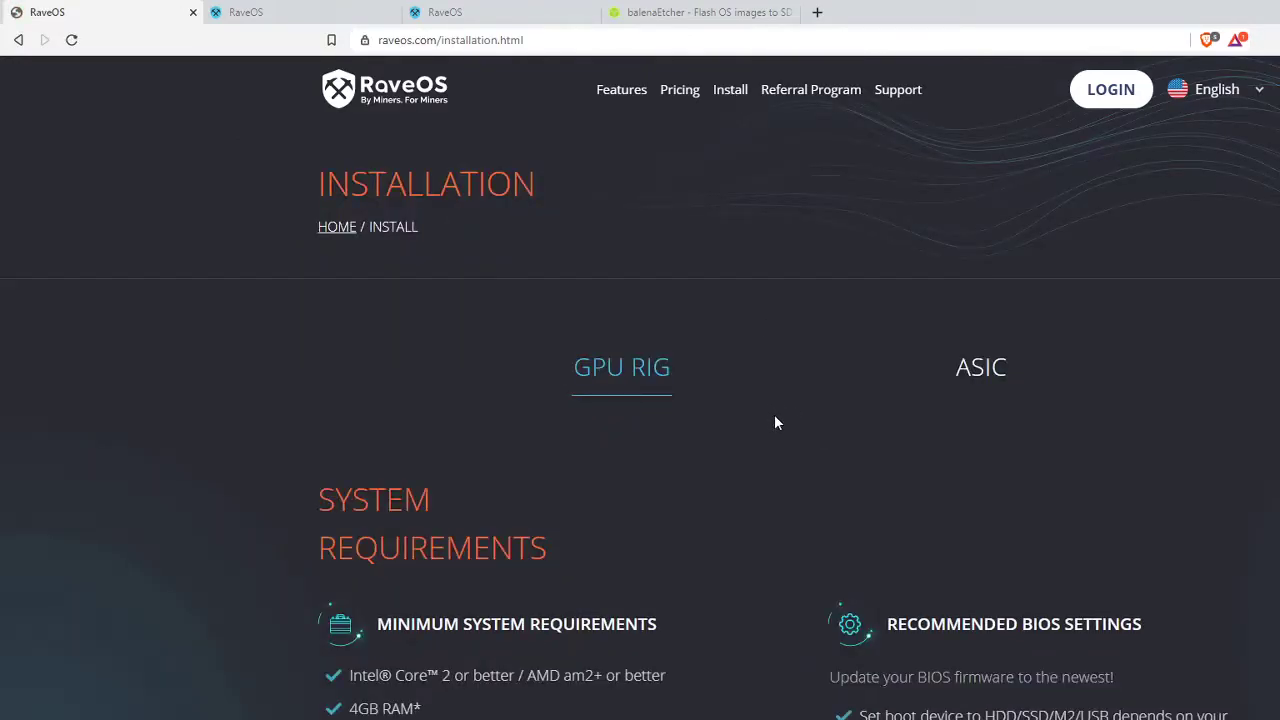
scroll(783, 427, down, 8)
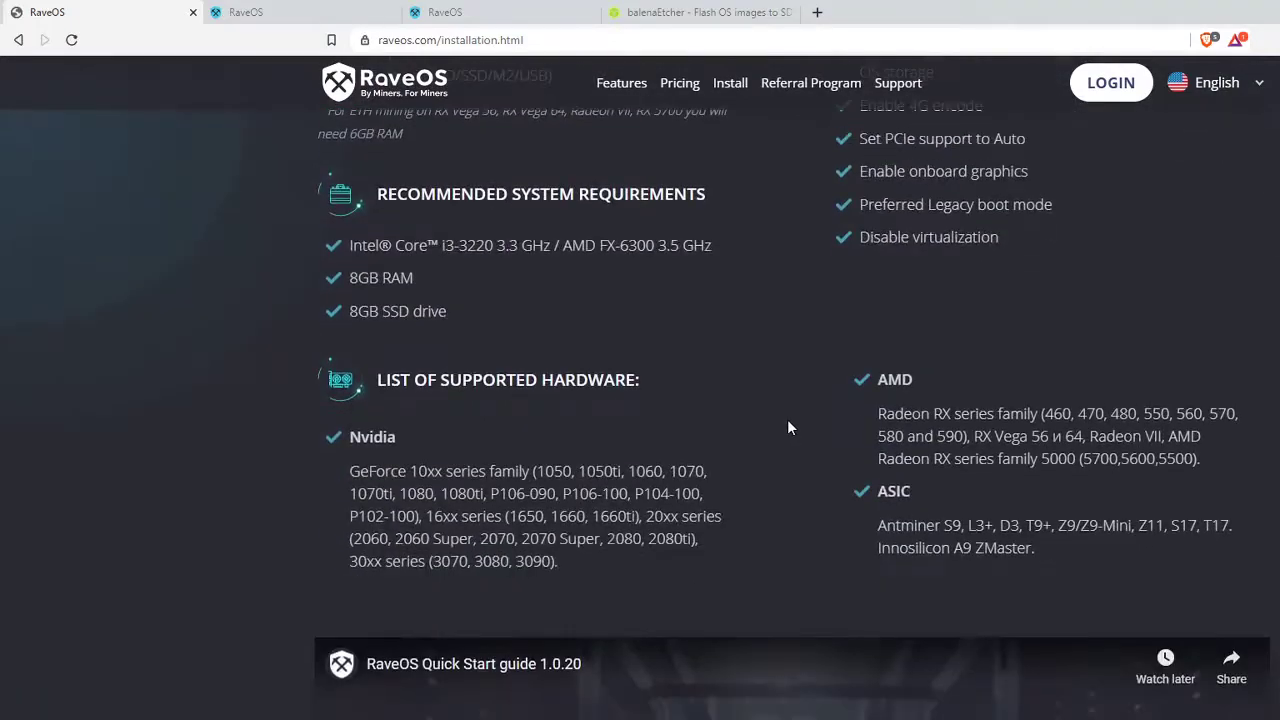
scroll(787, 427, down, 10)
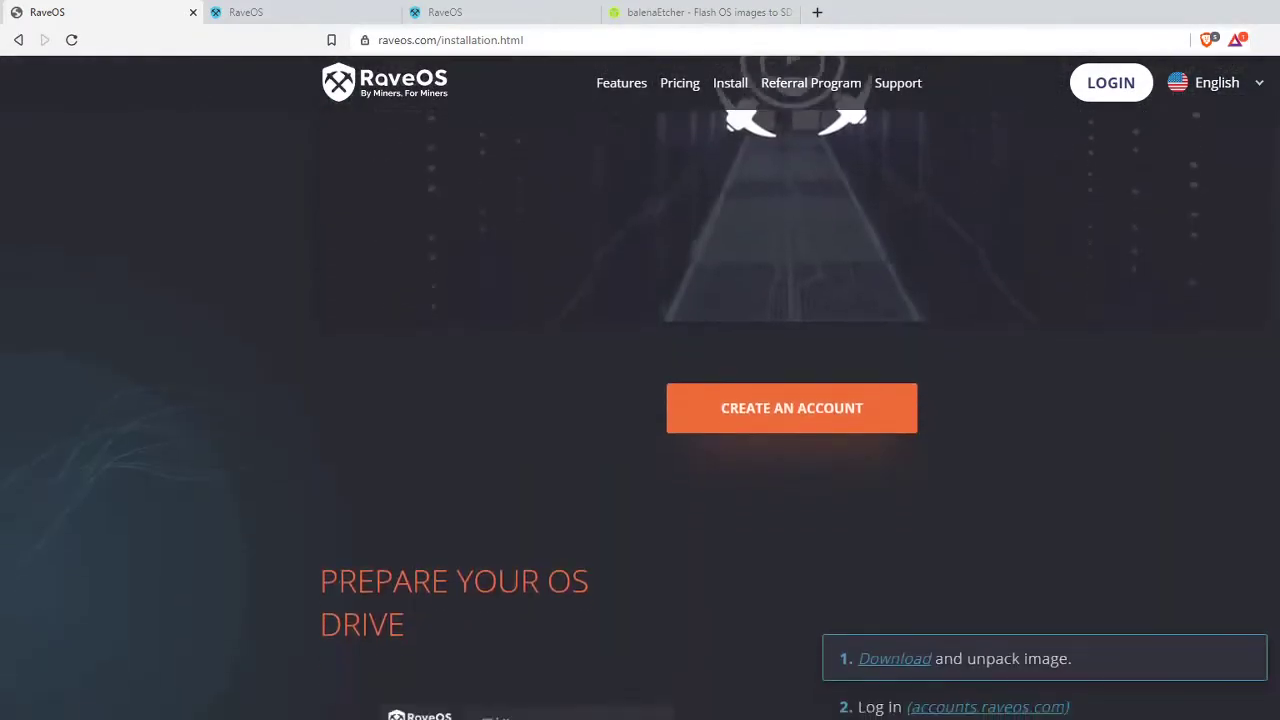
scroll(640, 388, down, 10)
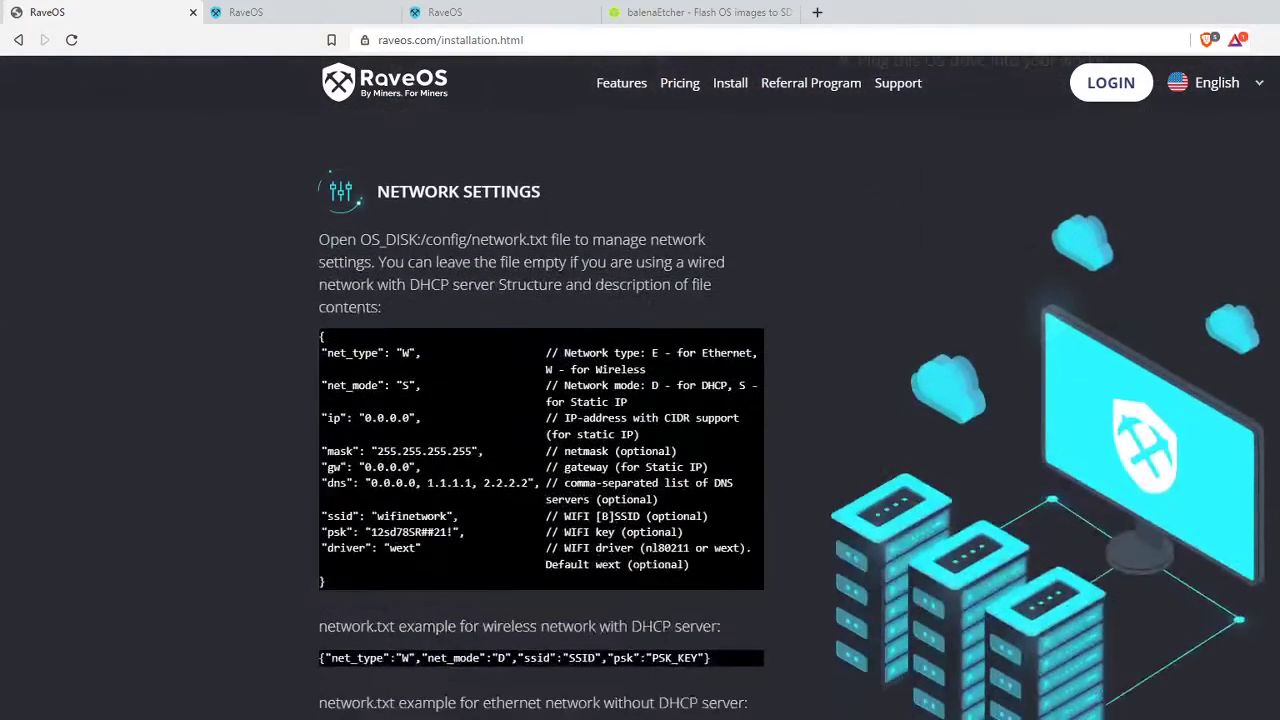
scroll(759, 622, up, 3)
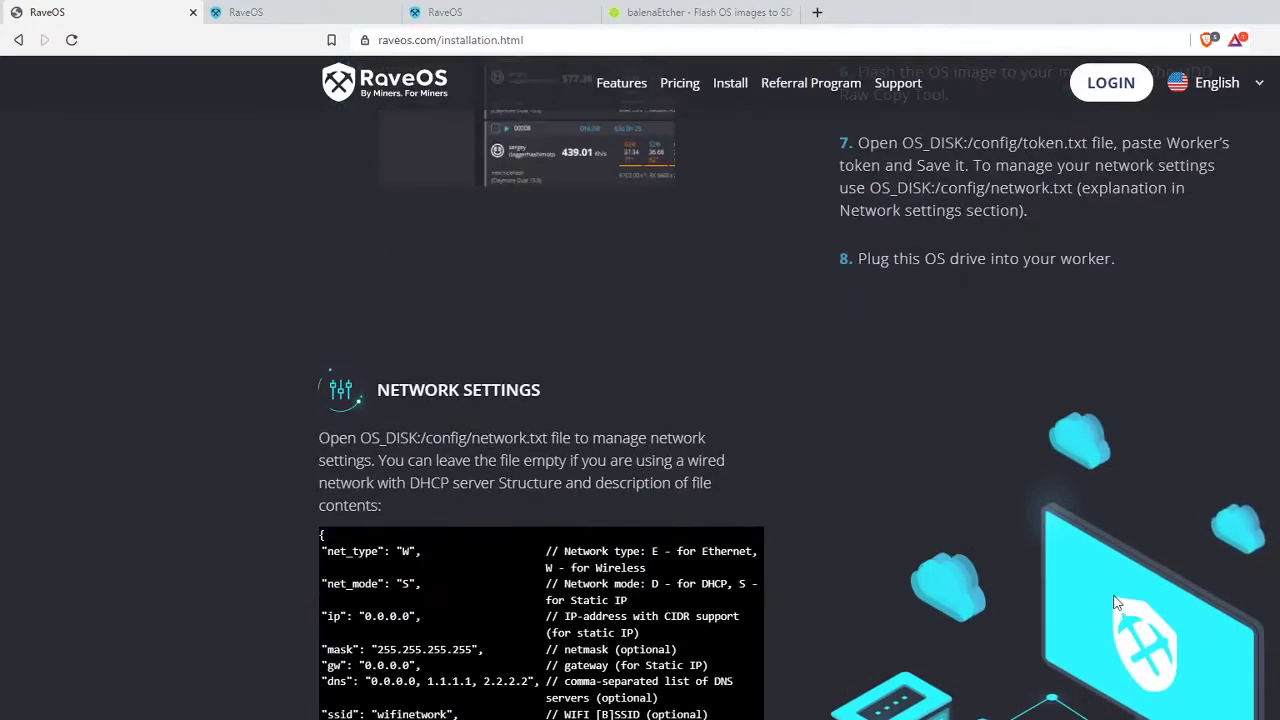
scroll(759, 622, up, 15)
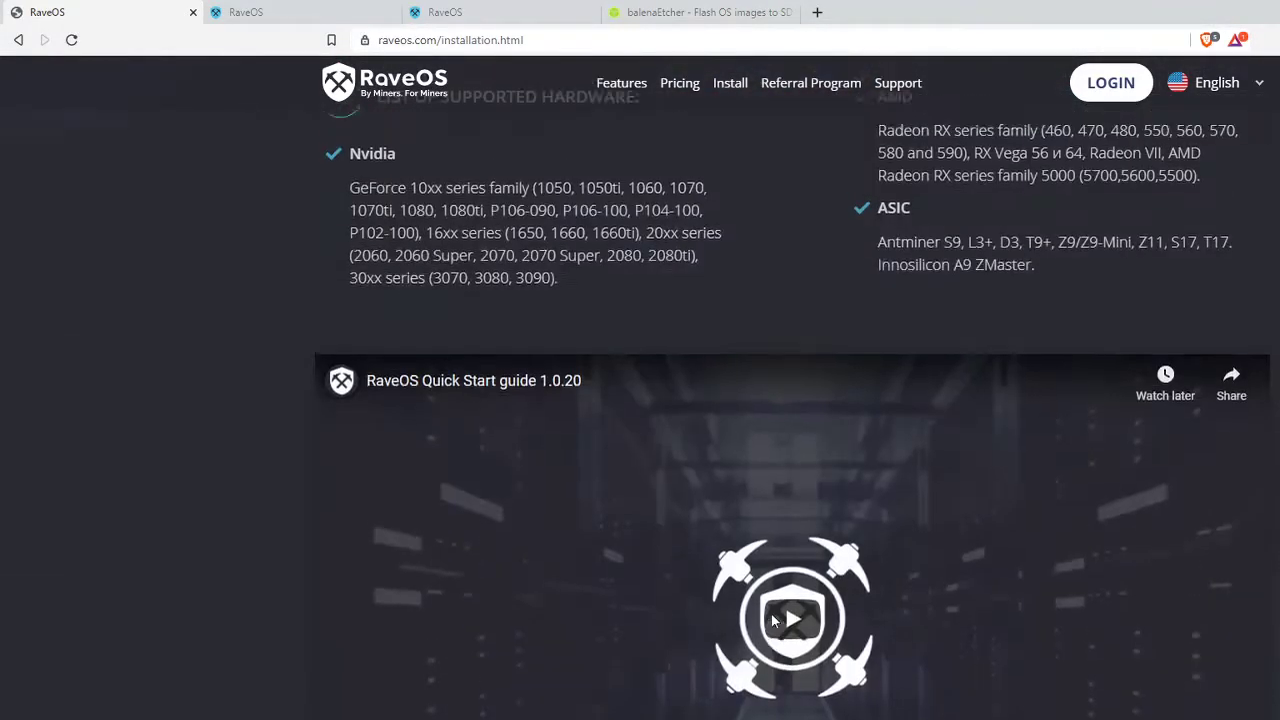
scroll(729, 521, up, 3)
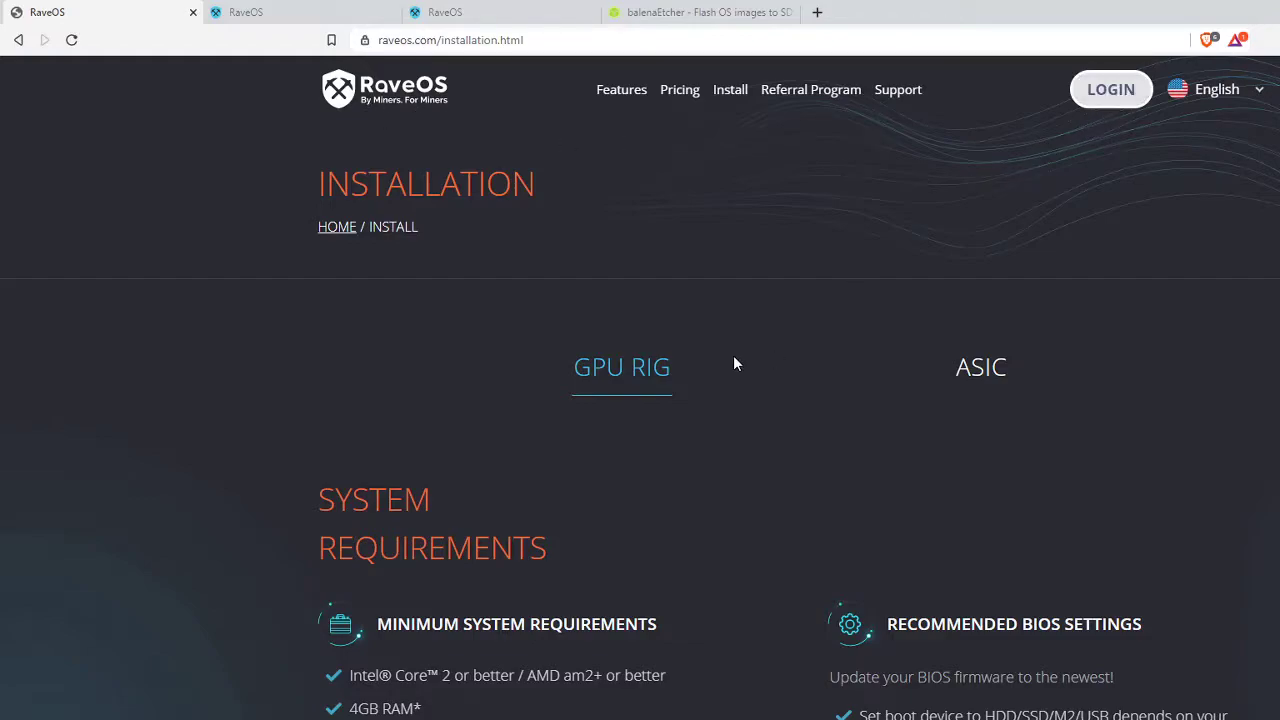
- Switch to the RaveOS accounts tab and step through the Register form's login, e-mail and password fields
click(276, 16)
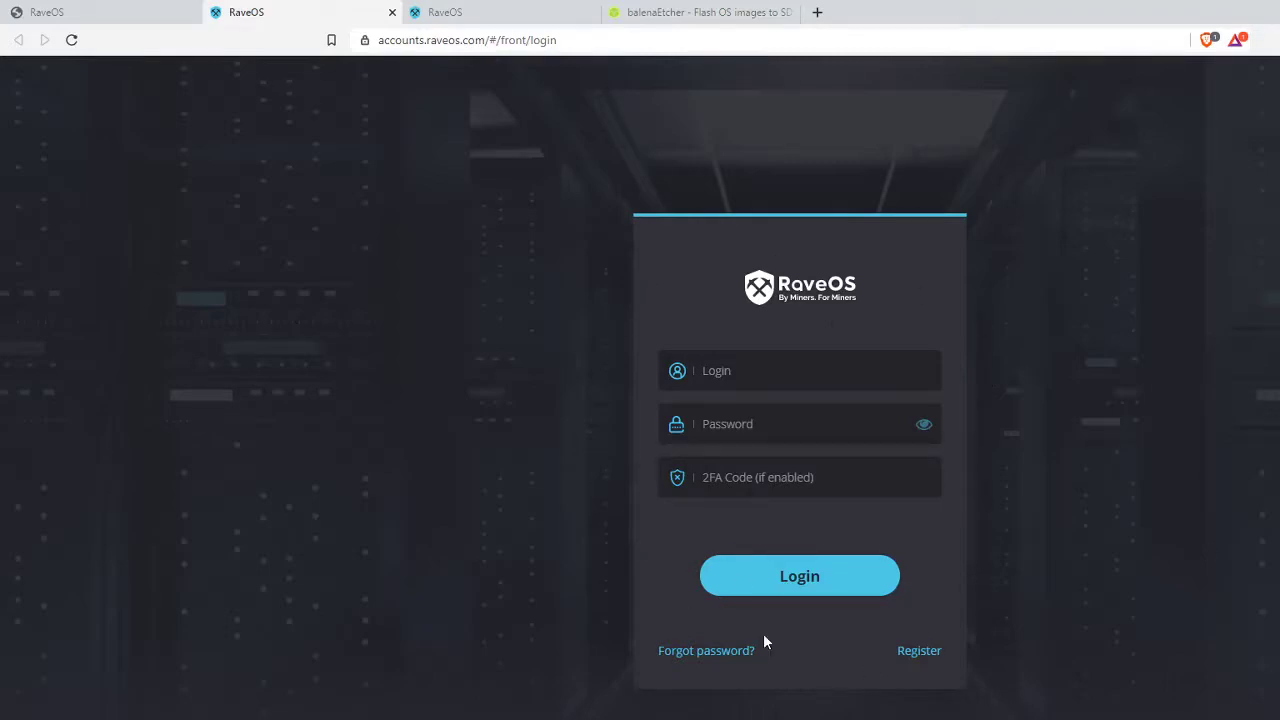
click(930, 654)
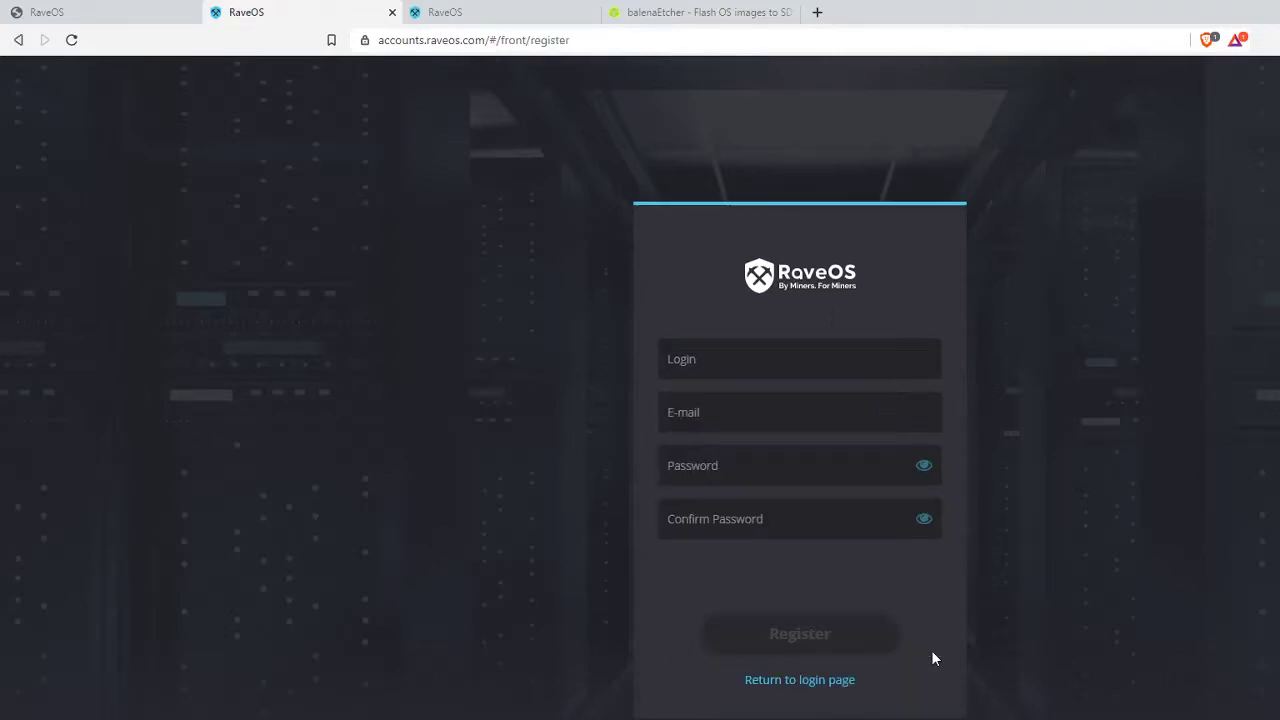
click(742, 360)
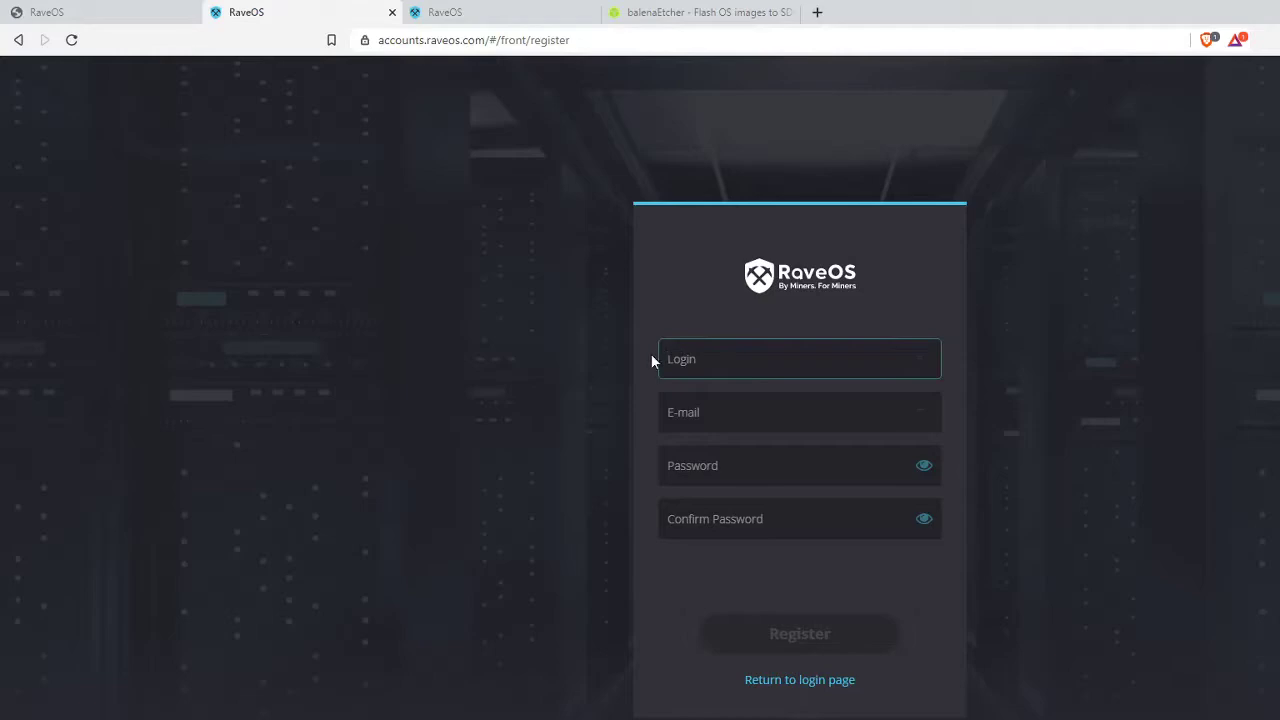
click(748, 413)
click(756, 466)
click(767, 521)
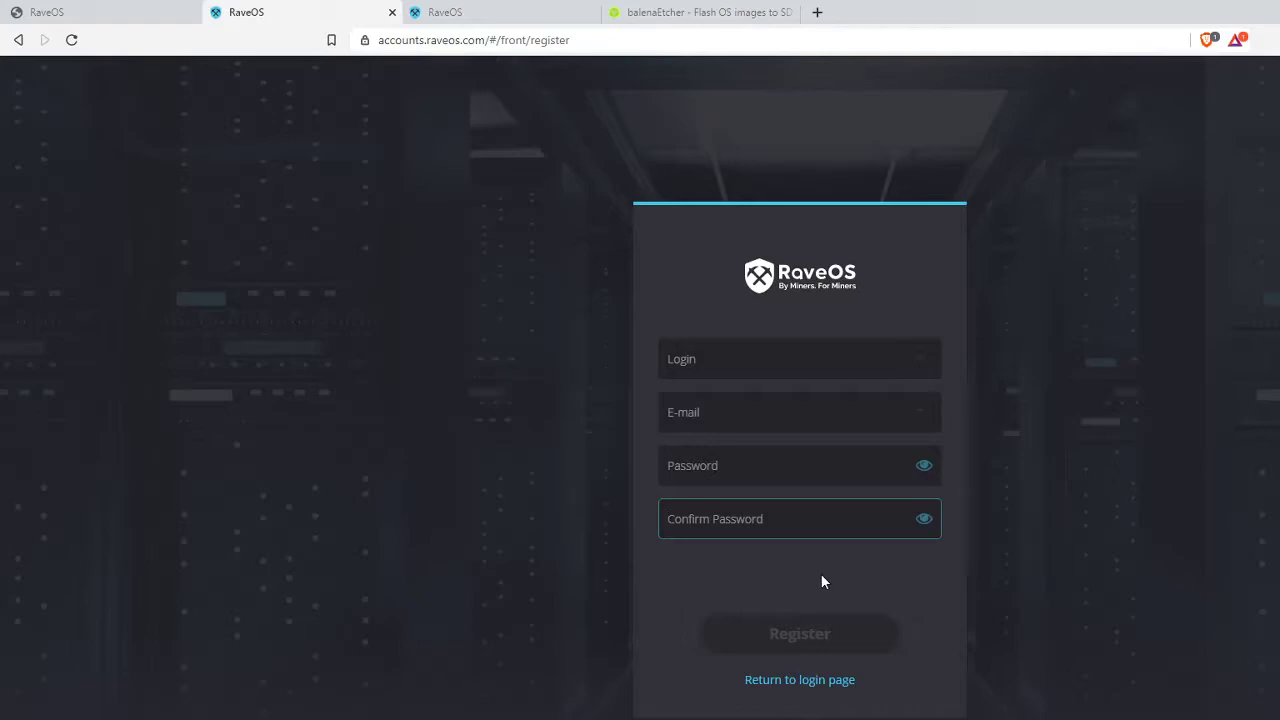
- Revisit the password and e-mail fields, then go back to the login page
click(742, 479)
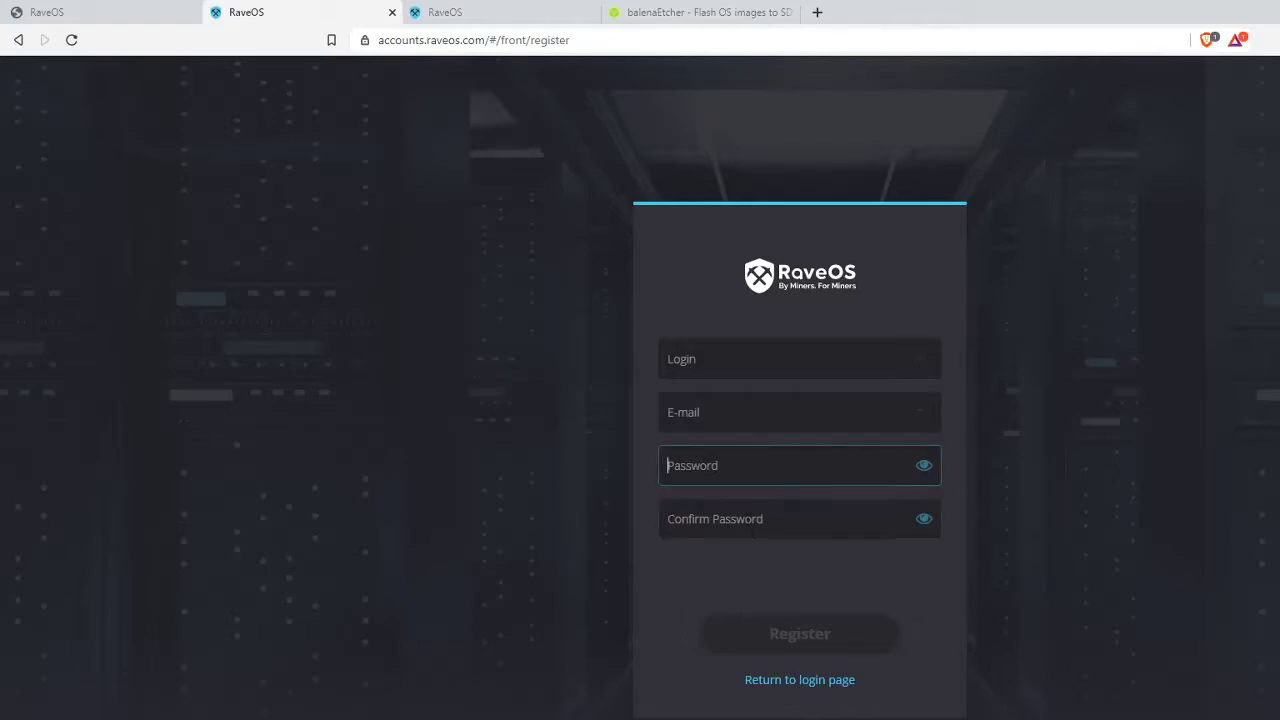
key(Tab)
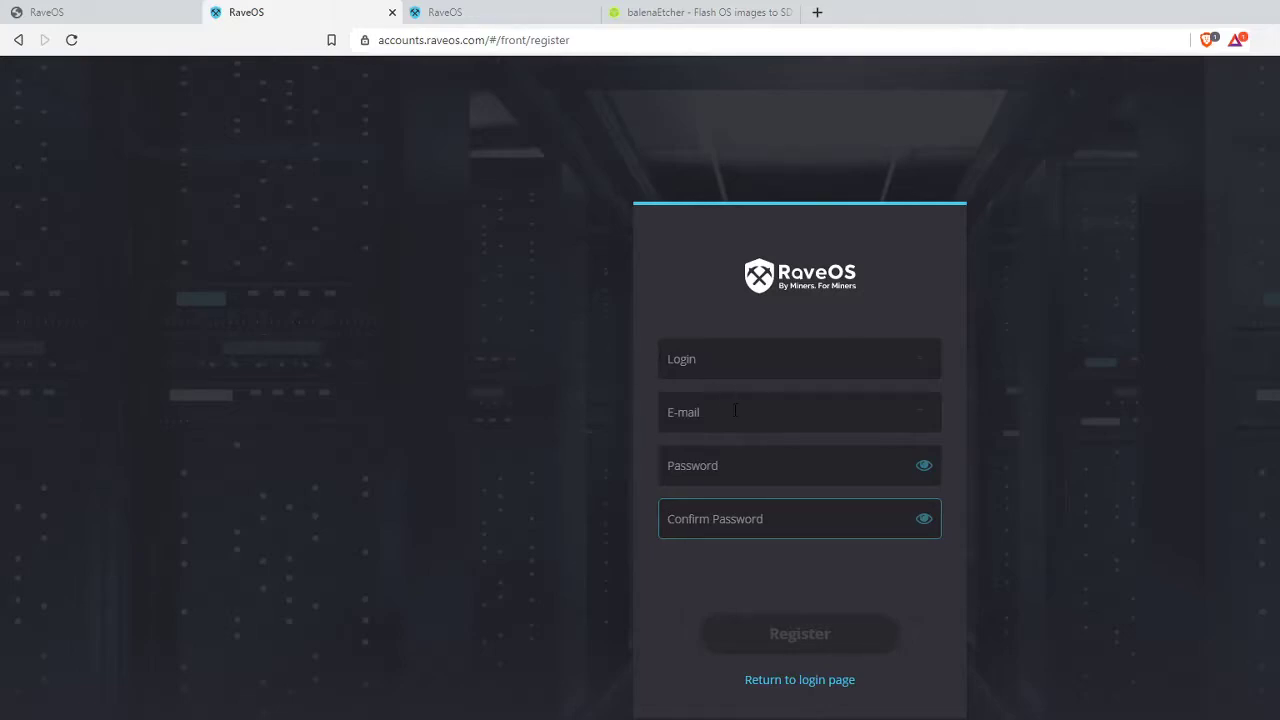
click(729, 409)
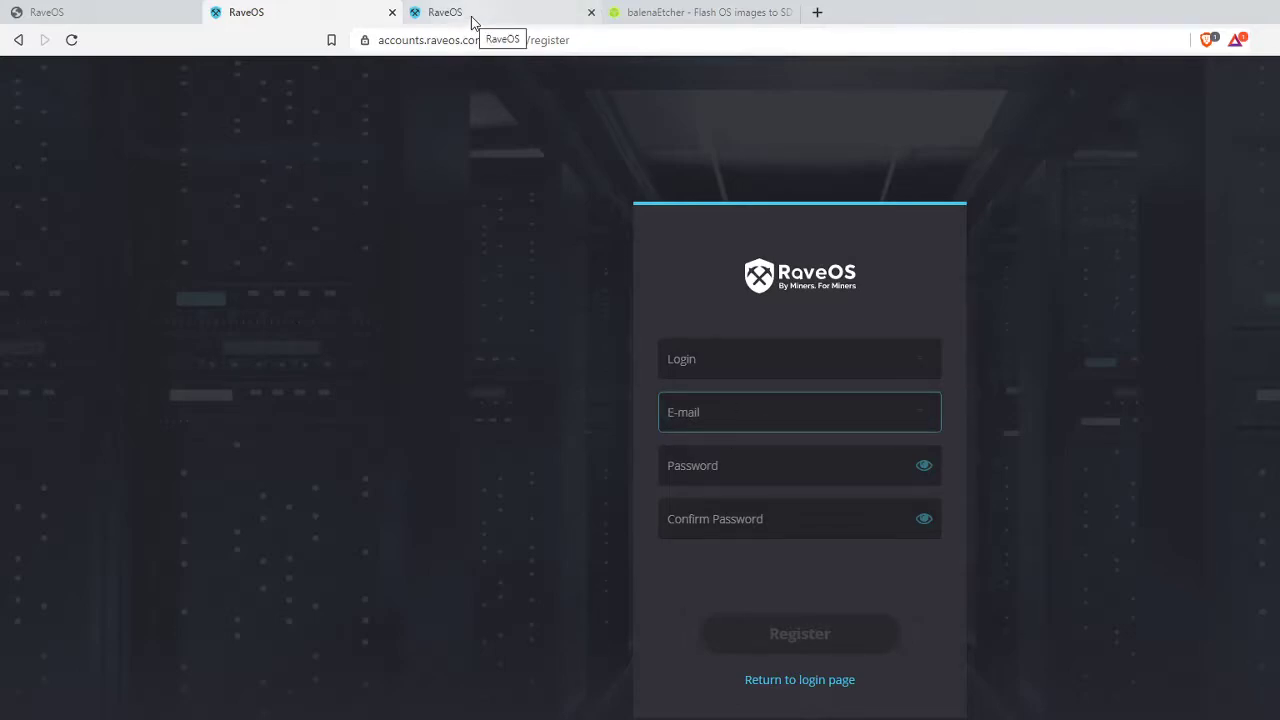
click(18, 39)
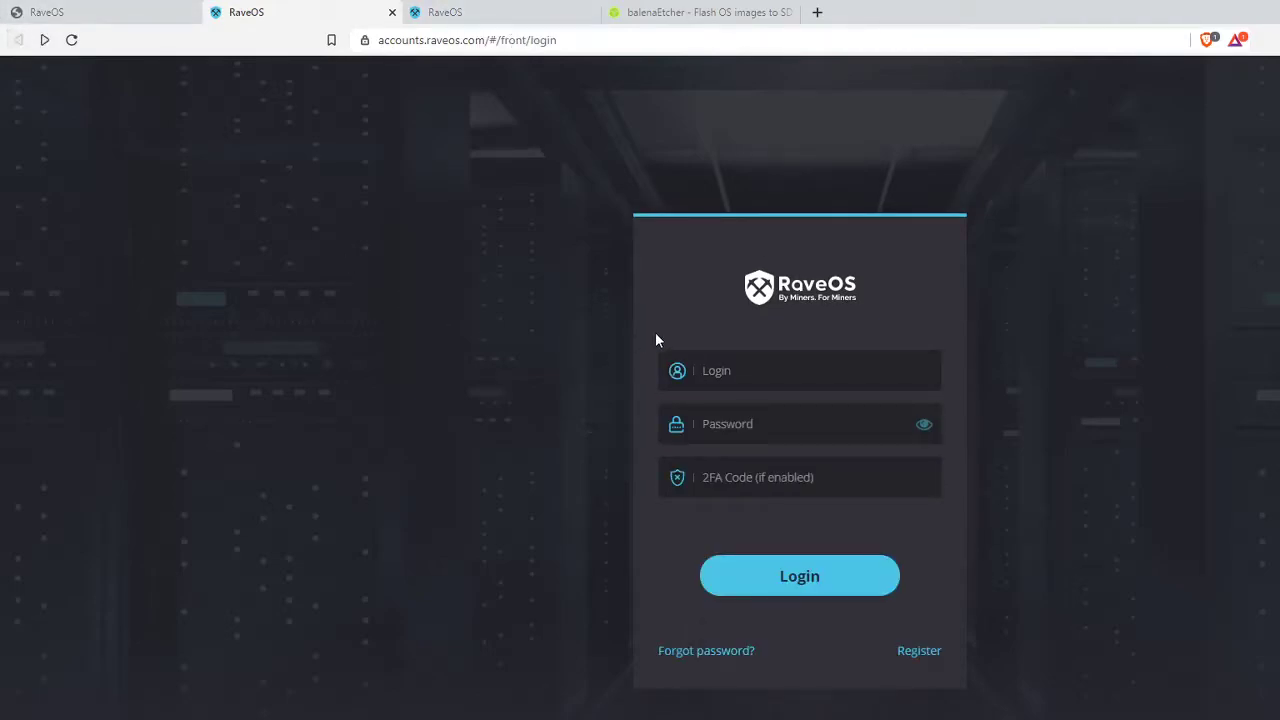
- Focus the 2FA Code field, then switch to the signed-in tab listing the empty 'default' cluster
click(833, 477)
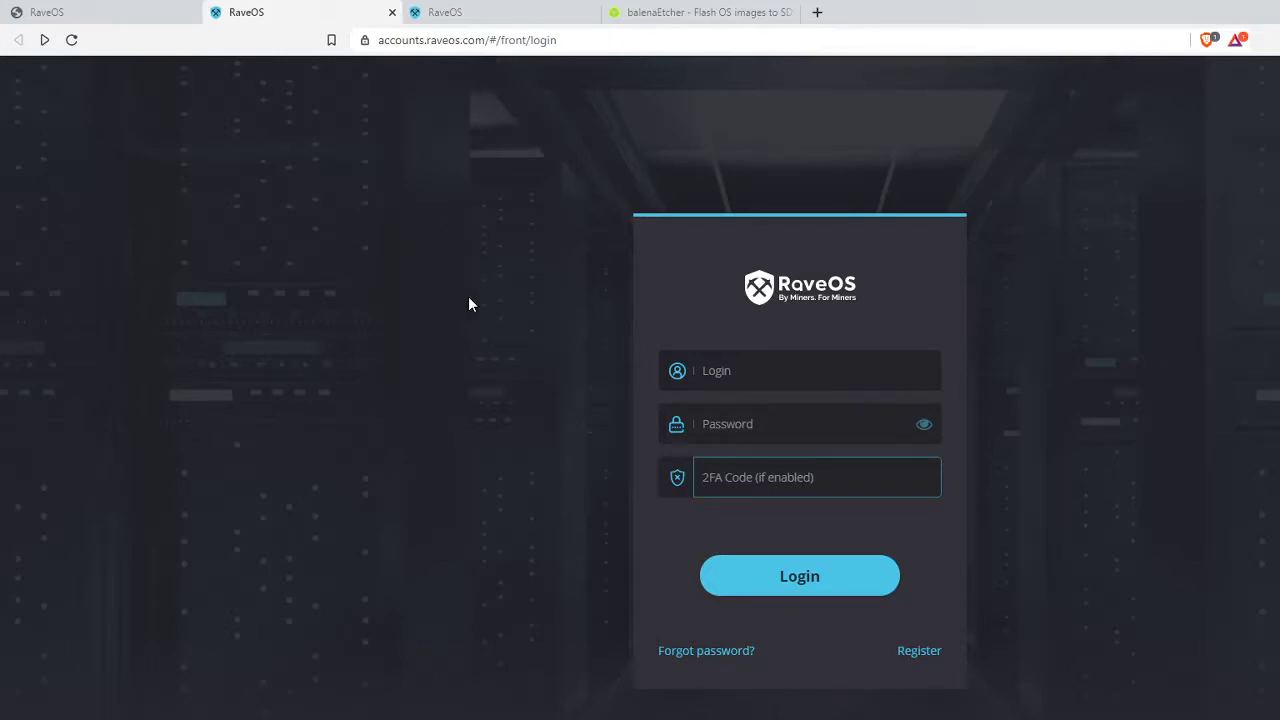
click(455, 14)
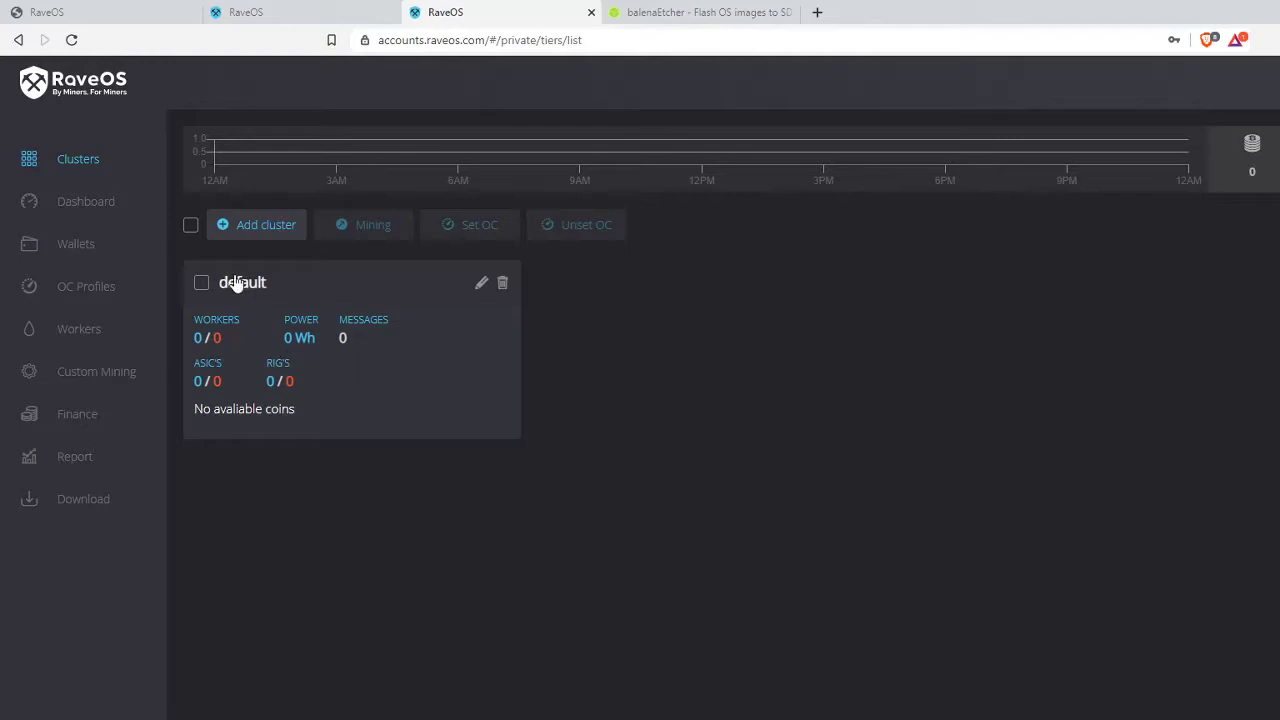
click(272, 232)
click(792, 440)
text(Ethereum)
click(802, 556)
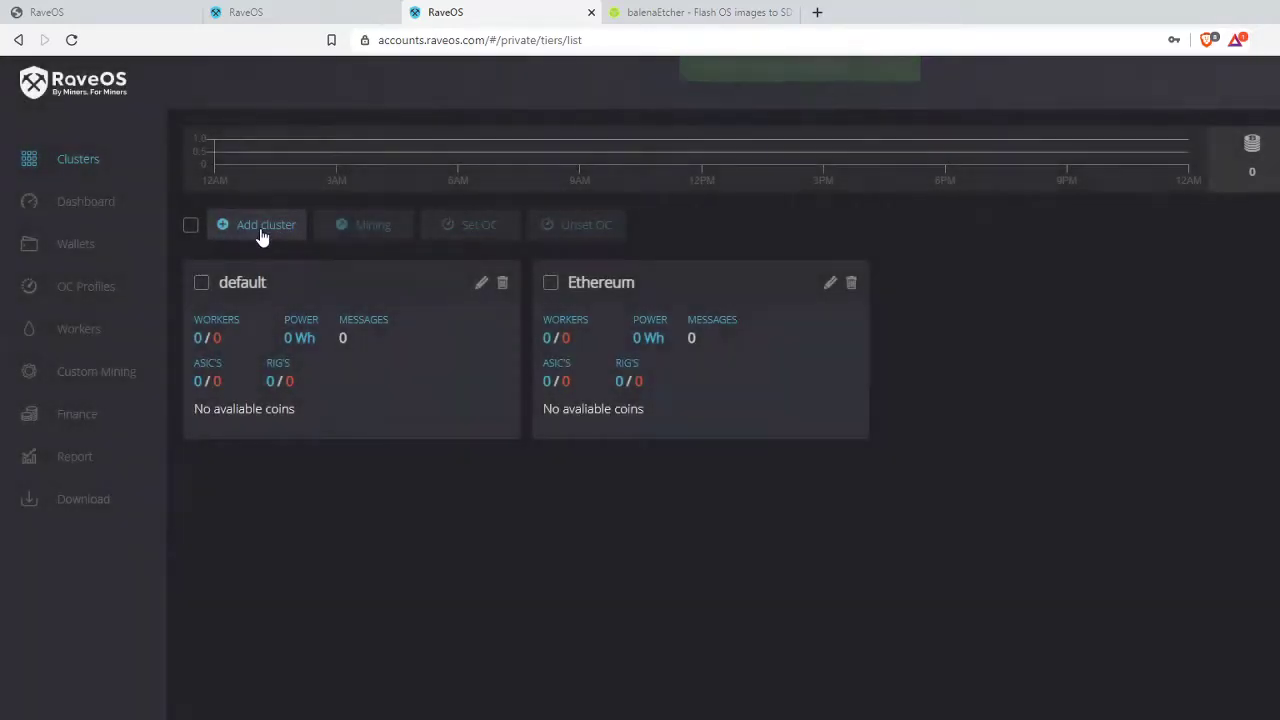
click(258, 230)
click(756, 431)
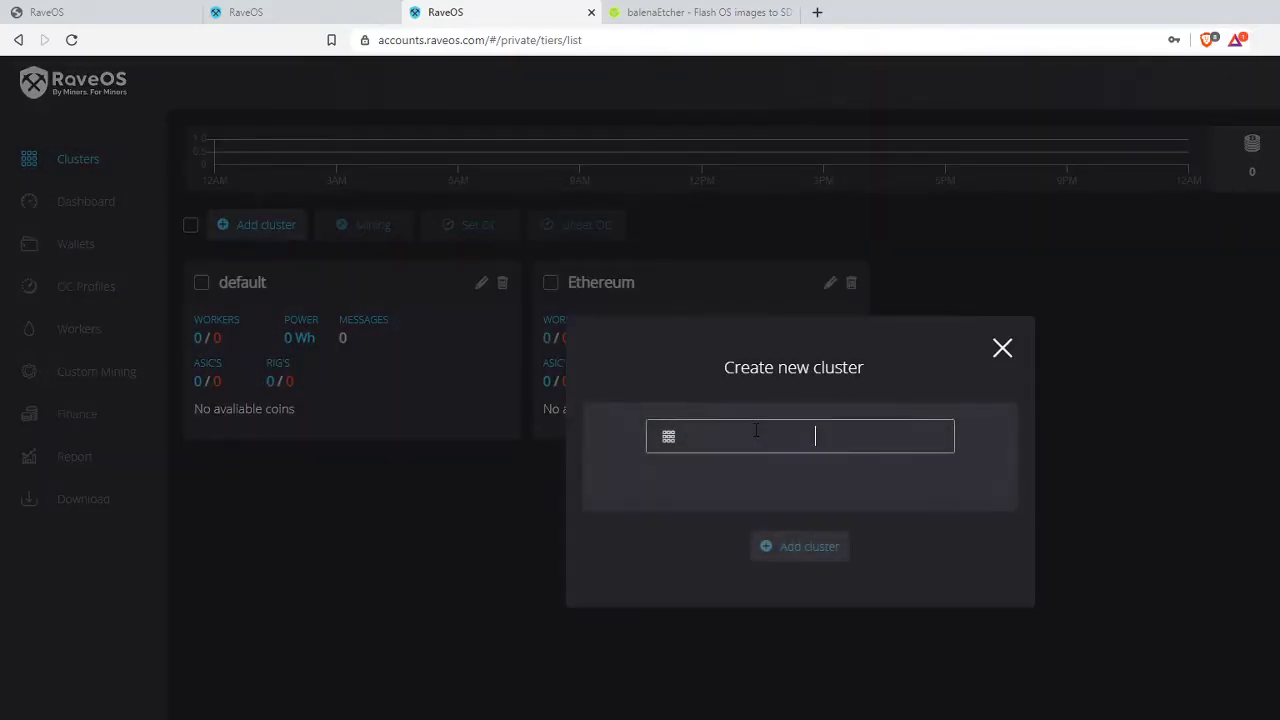
text(Beam)
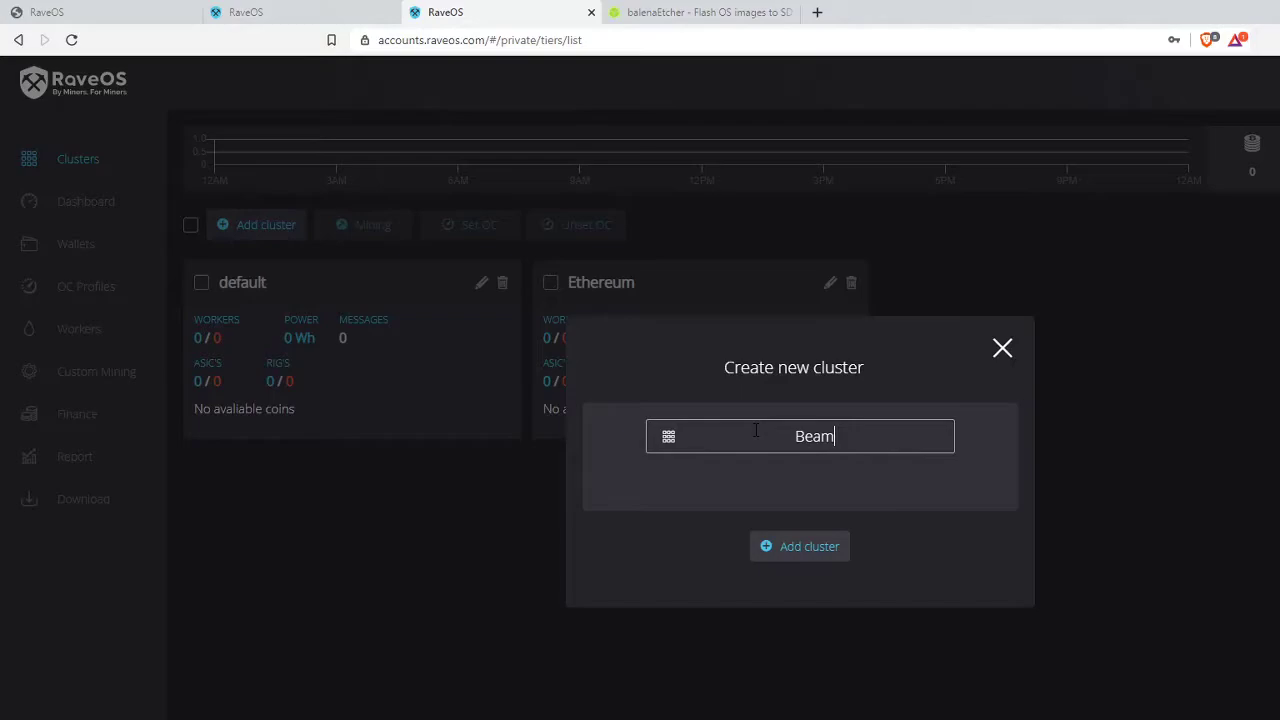
click(802, 560)
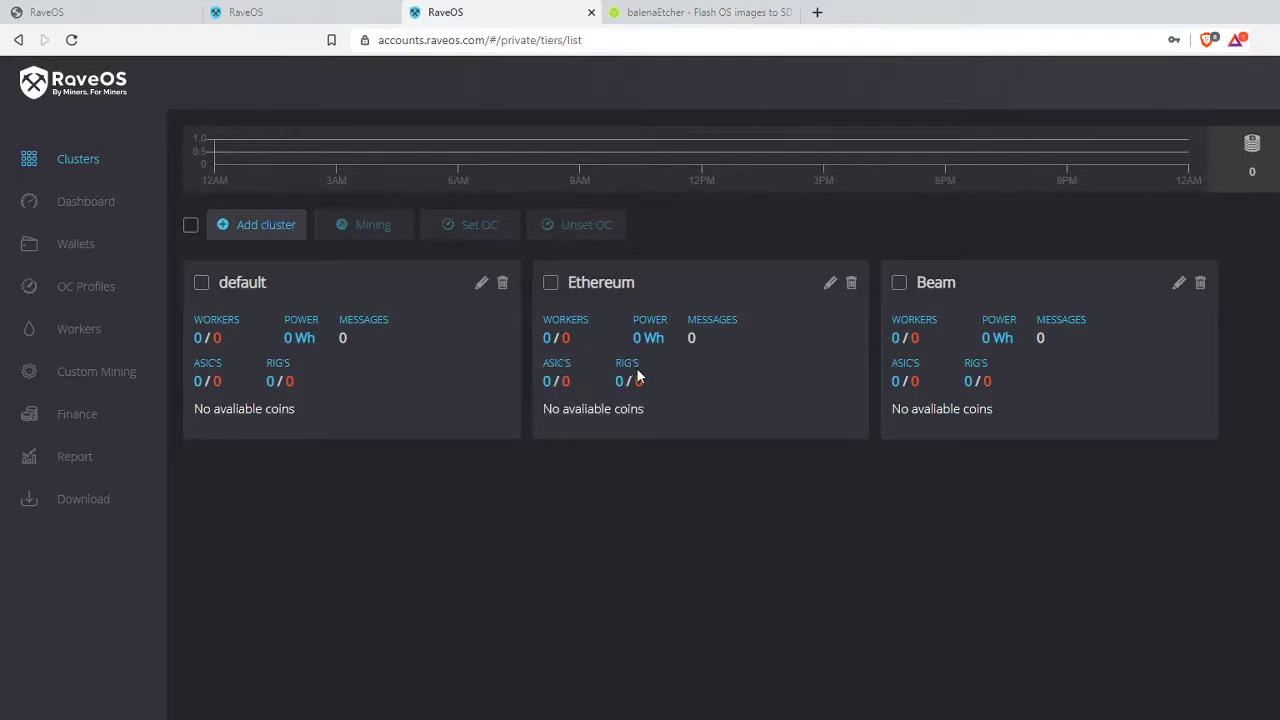
drag(680, 409, 563, 410)
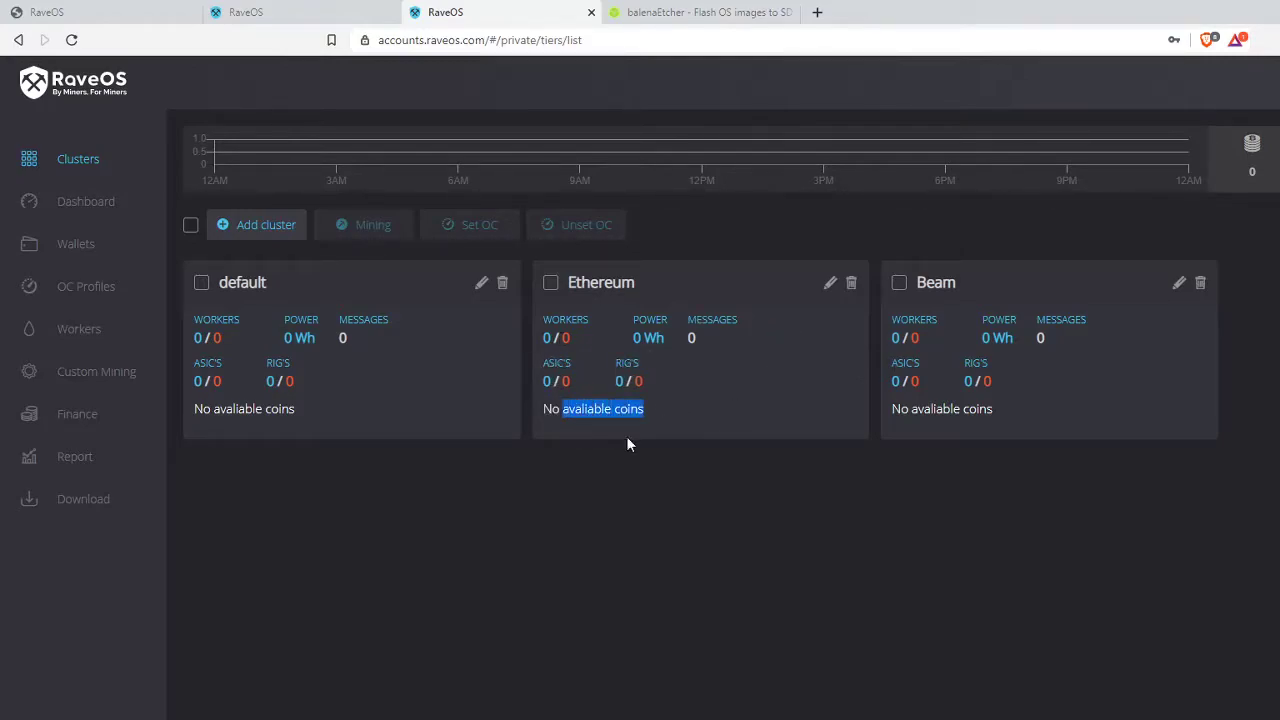
click(692, 474)
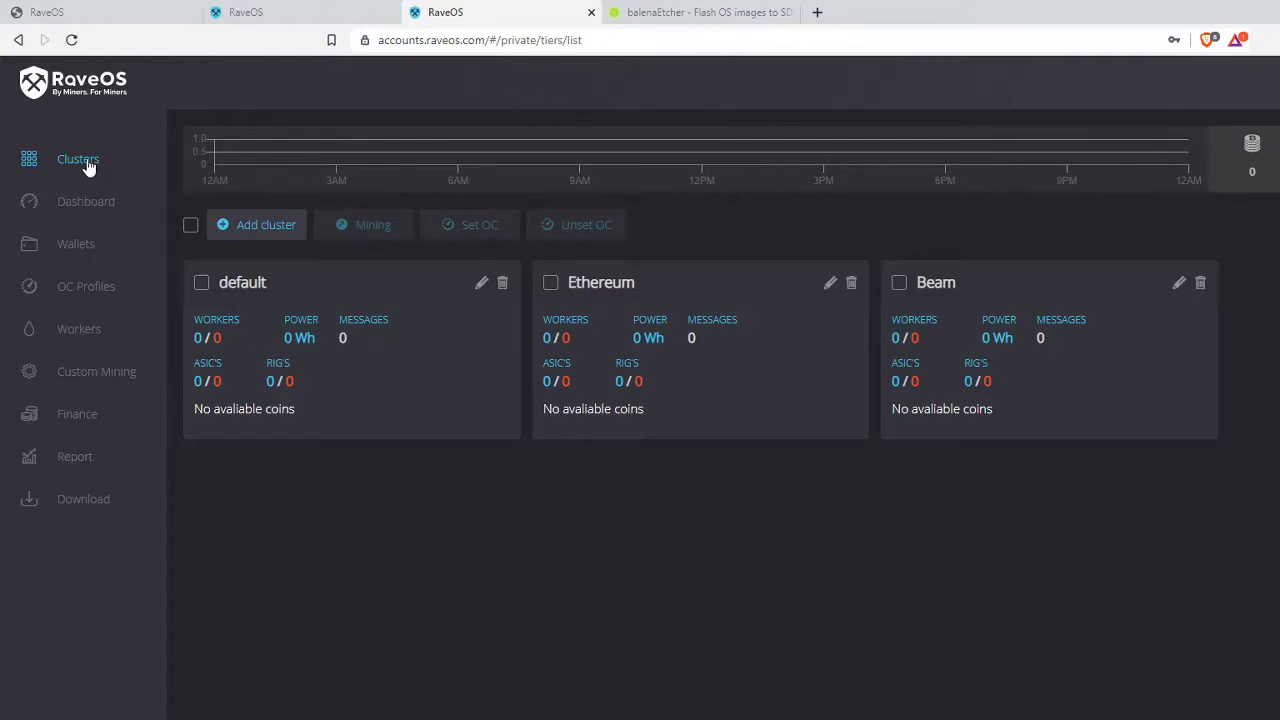
- Start a new worker named FoxDen and enter its password
click(77, 336)
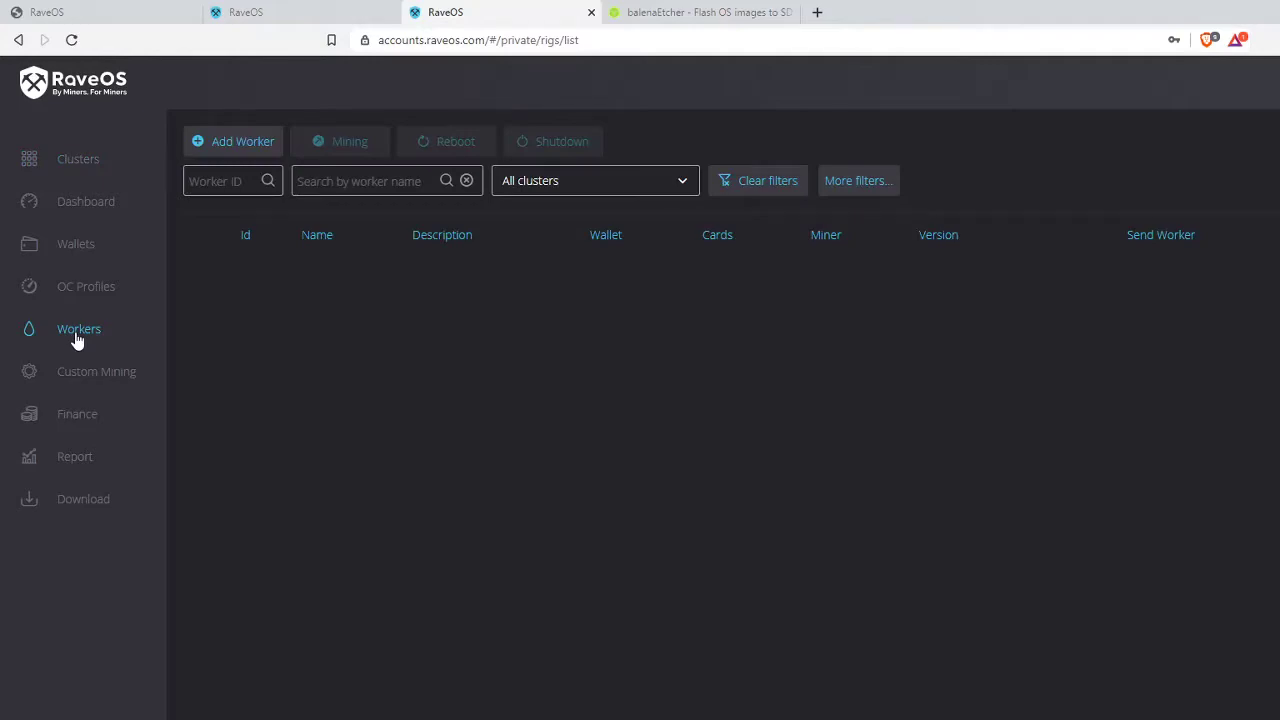
click(231, 143)
click(674, 350)
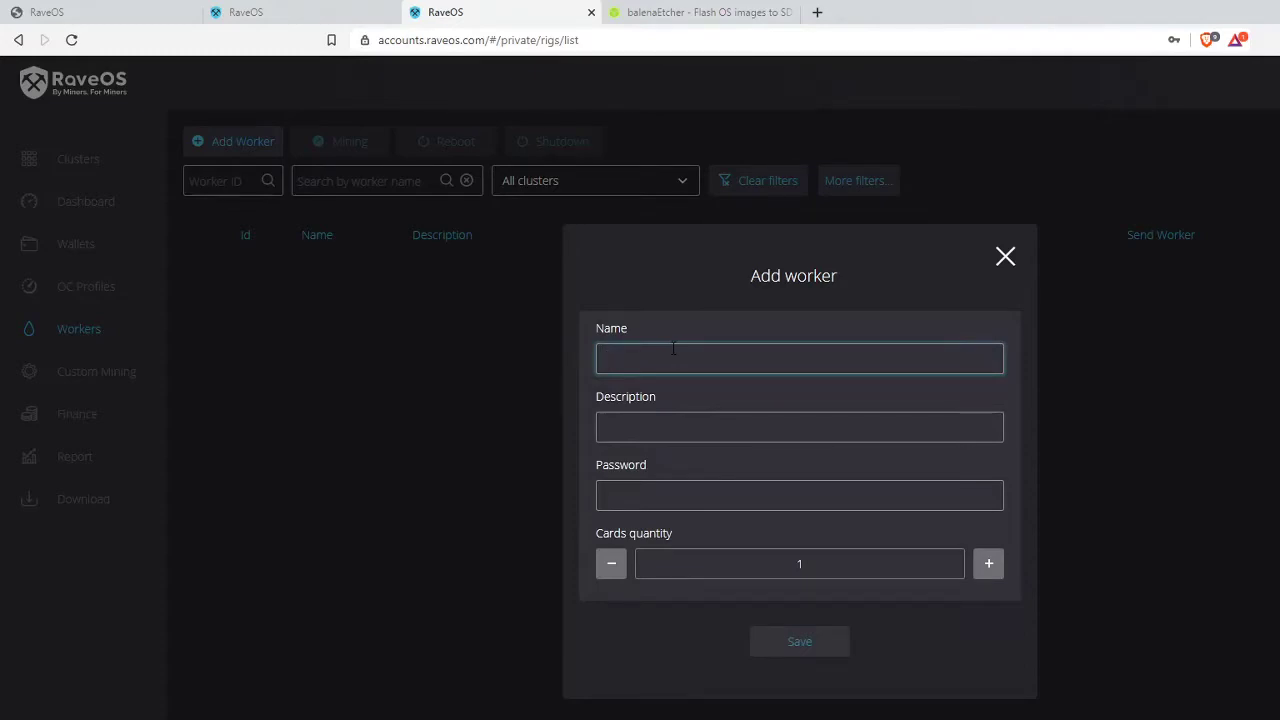
text(Fox)
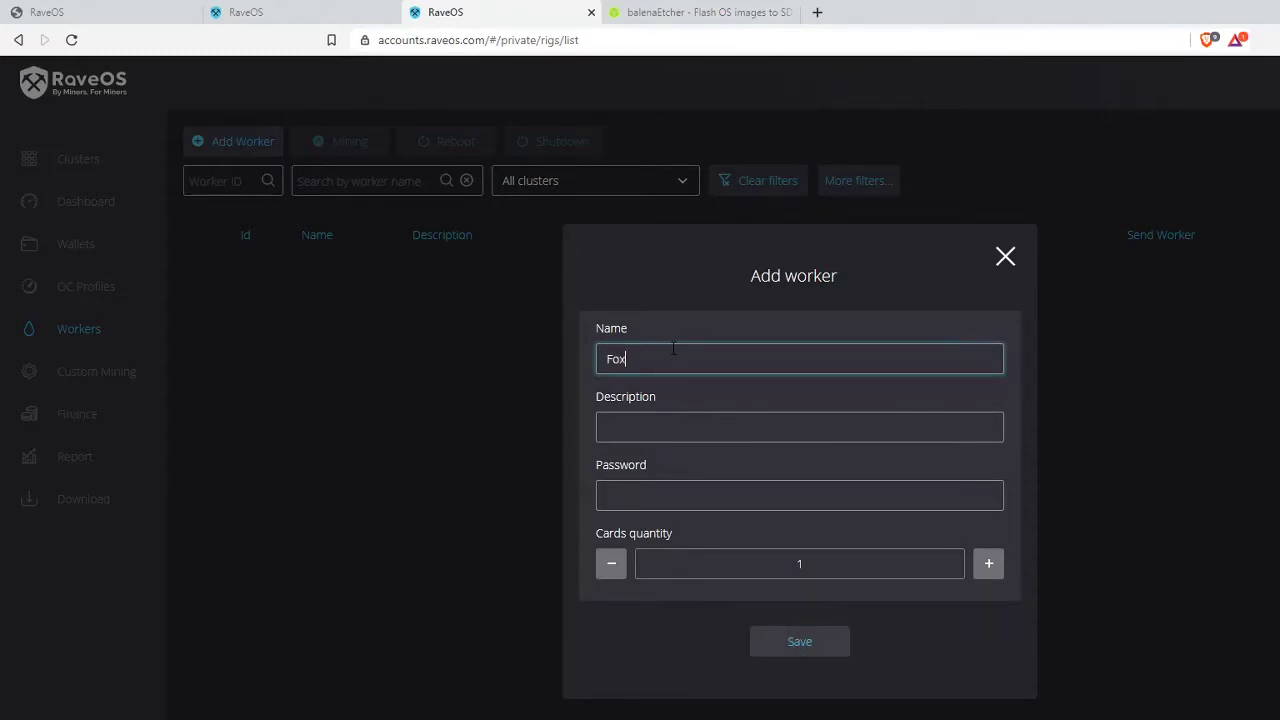
text(Den)
click(740, 425)
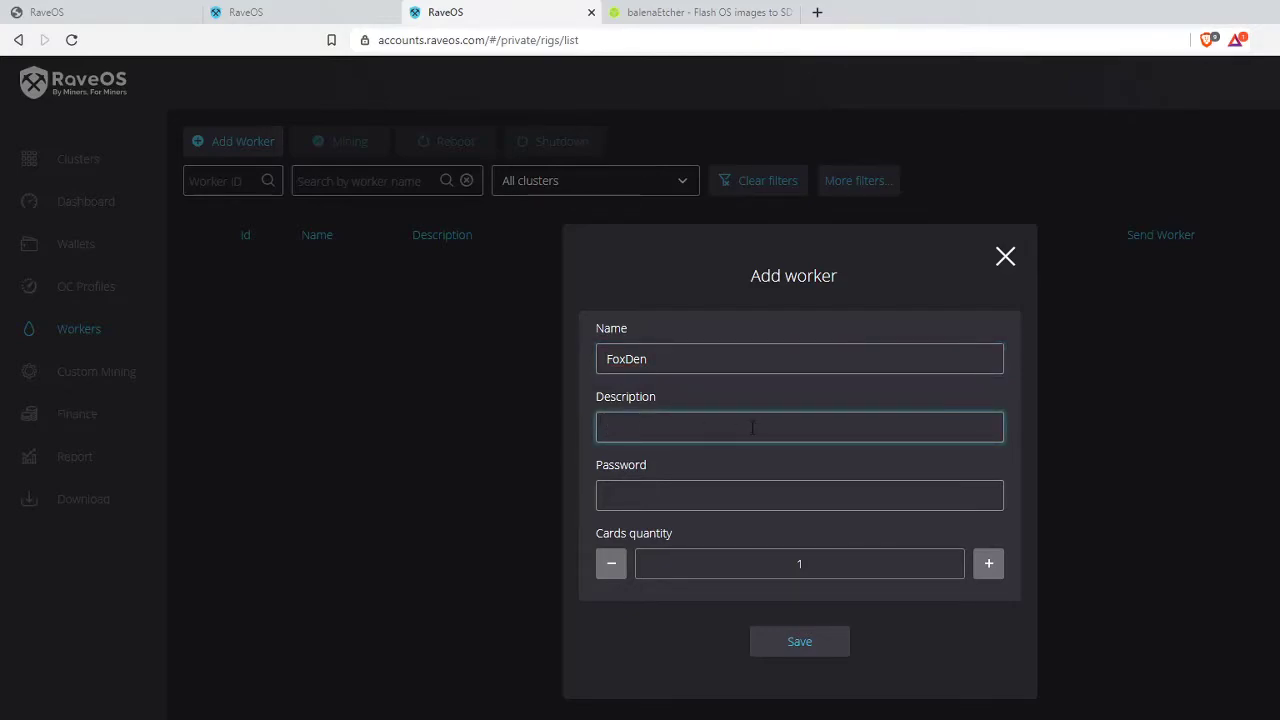
click(705, 486)
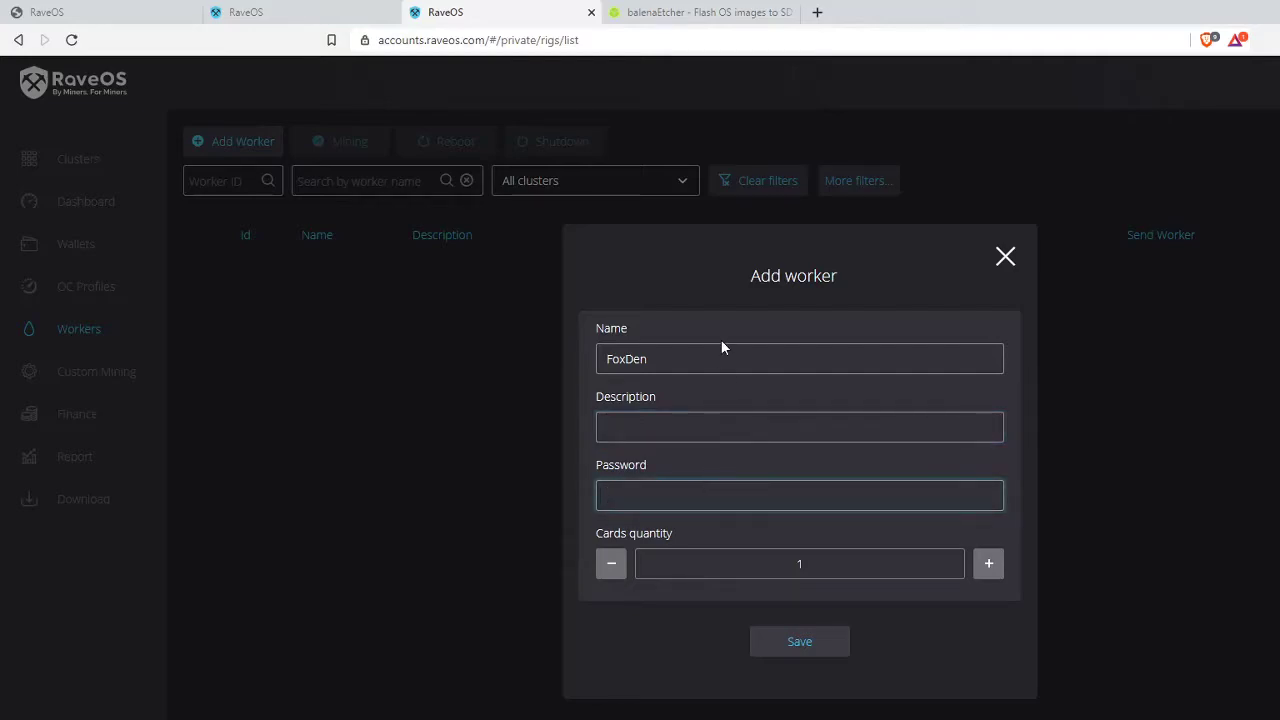
text(1234)
- Set the worker's card quantity to 5 and save it
click(990, 564)
click(989, 564)
click(989, 564)
click(989, 564)
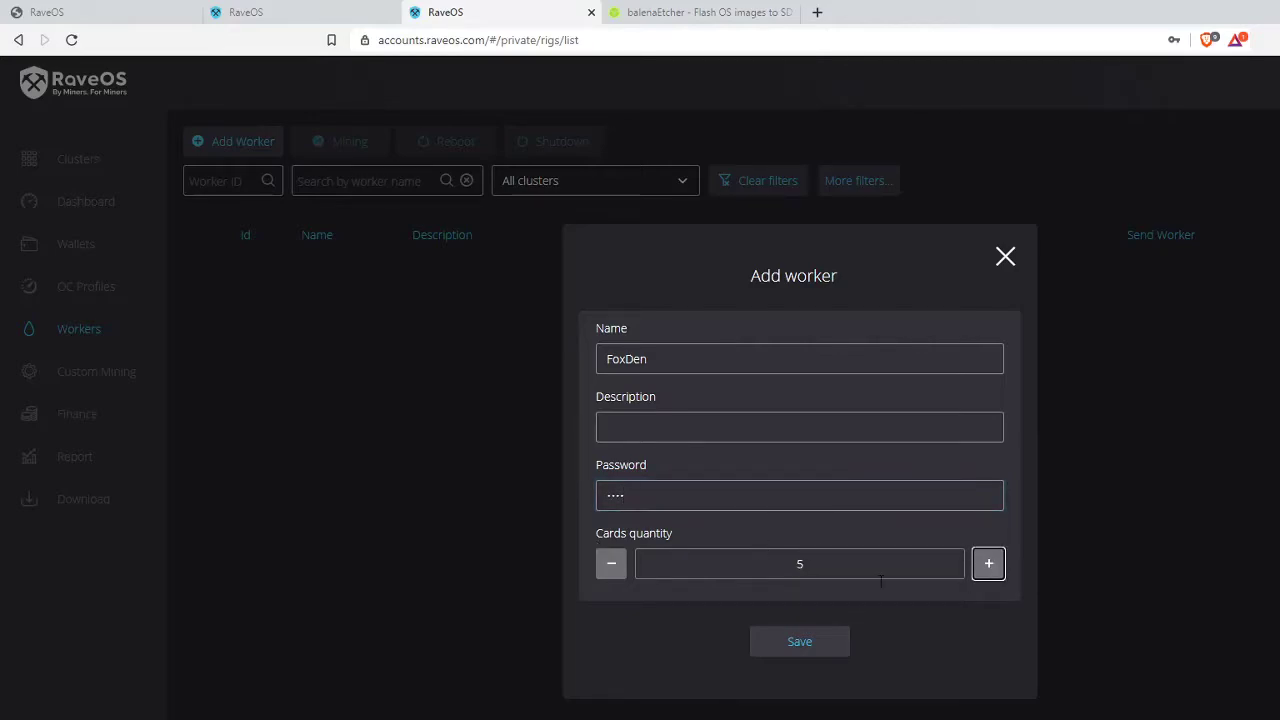
click(614, 570)
click(614, 570)
click(617, 574)
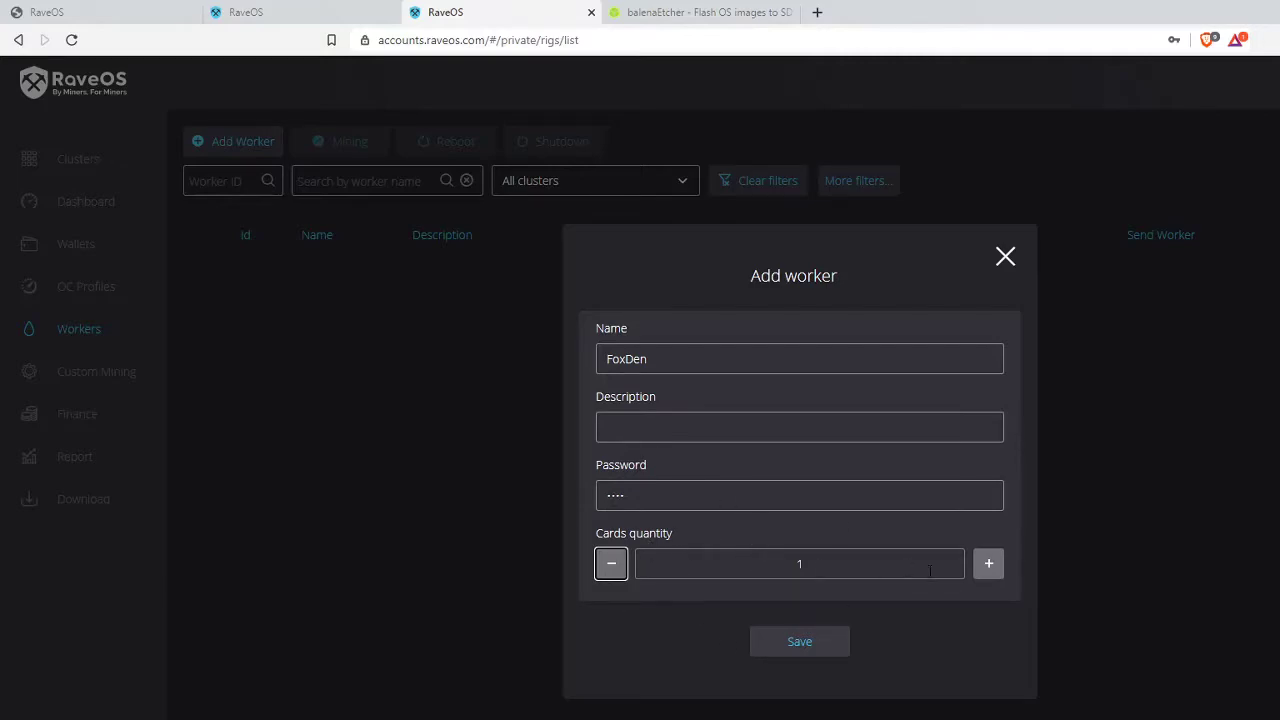
click(992, 574)
click(993, 572)
click(993, 572)
click(993, 572)
click(993, 572)
click(993, 572)
click(993, 572)
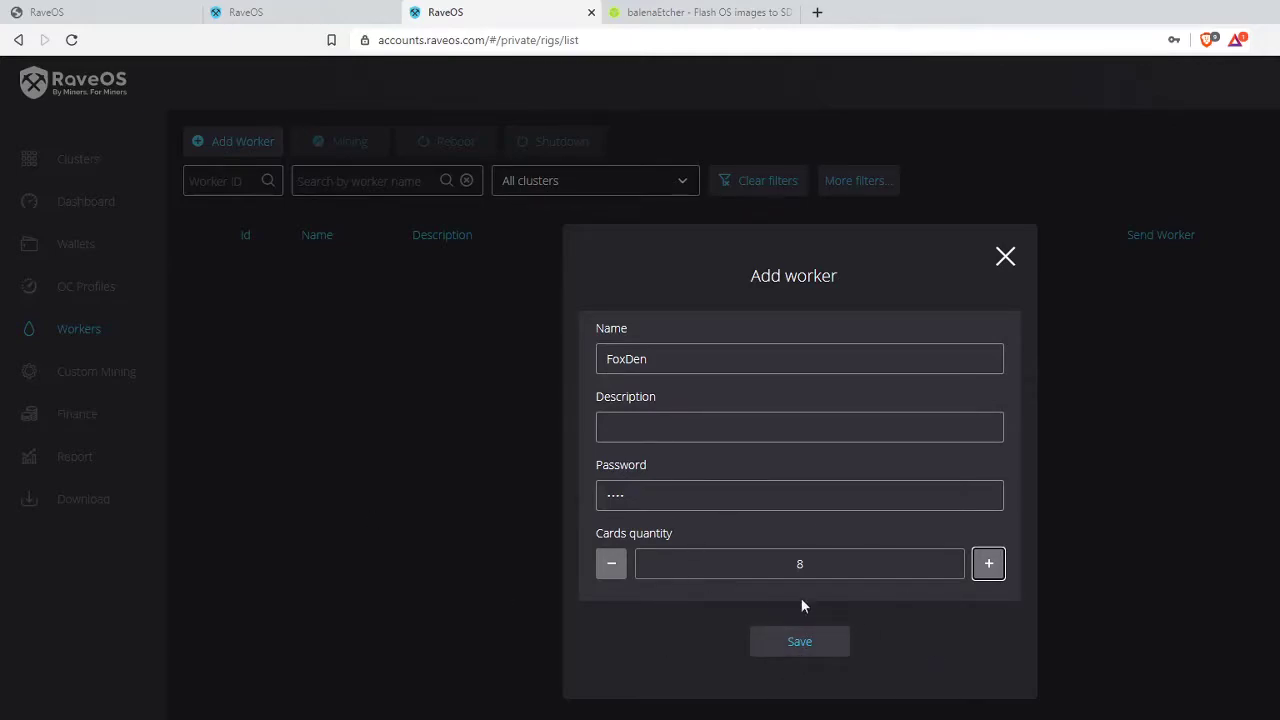
double_click(611, 566)
double_click(618, 572)
click(620, 574)
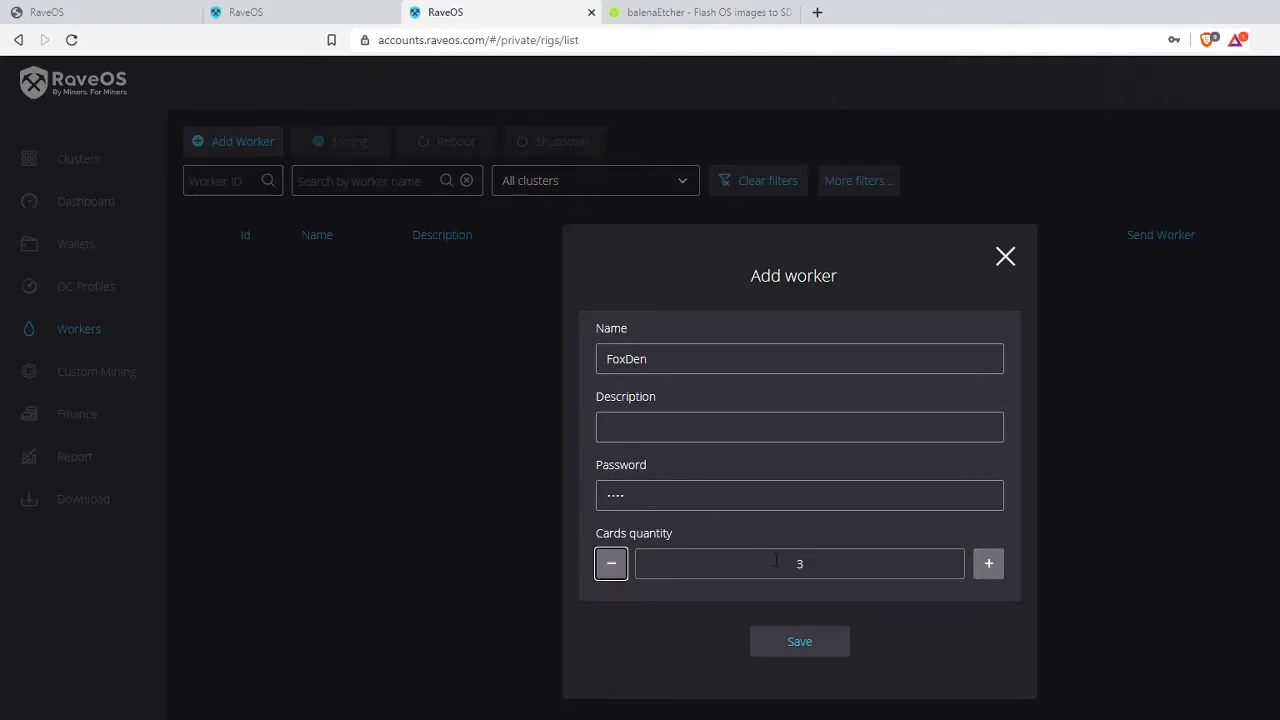
double_click(990, 570)
click(800, 642)
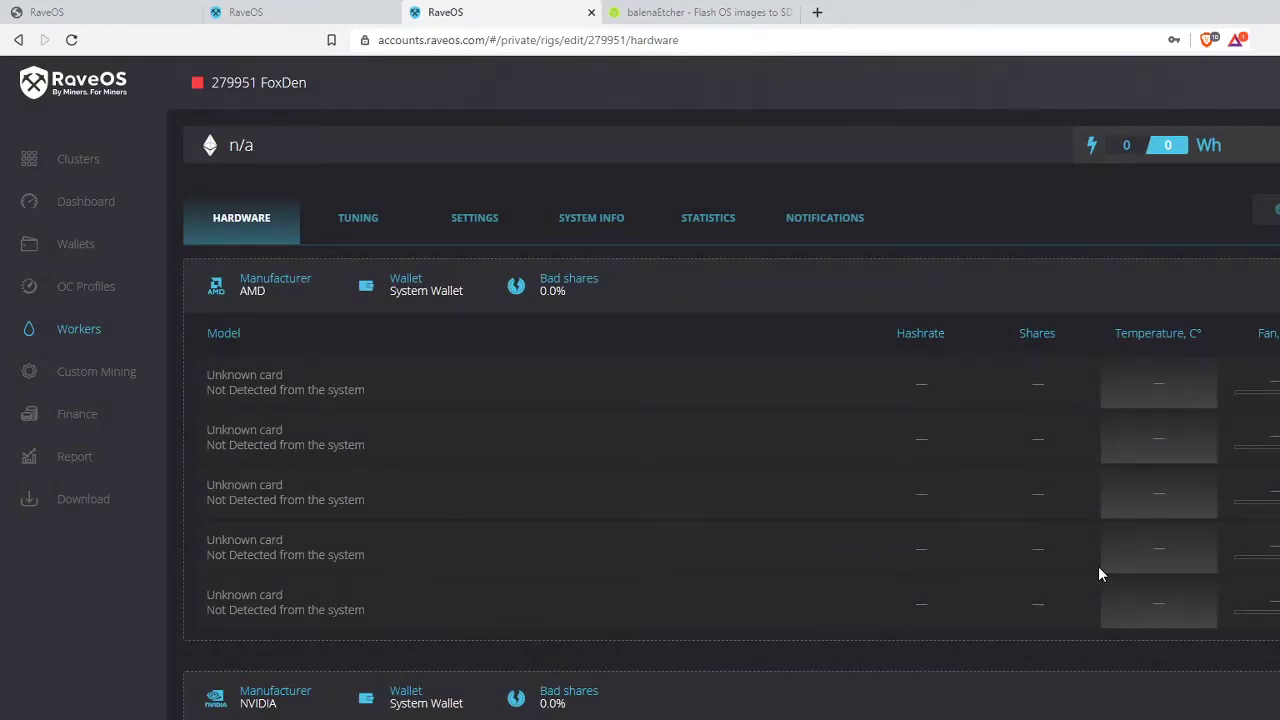
- Review the AMD and NVIDIA sections on FoxDen's Hardware tab, then open its System Info
scroll(1025, 505, down, 1)
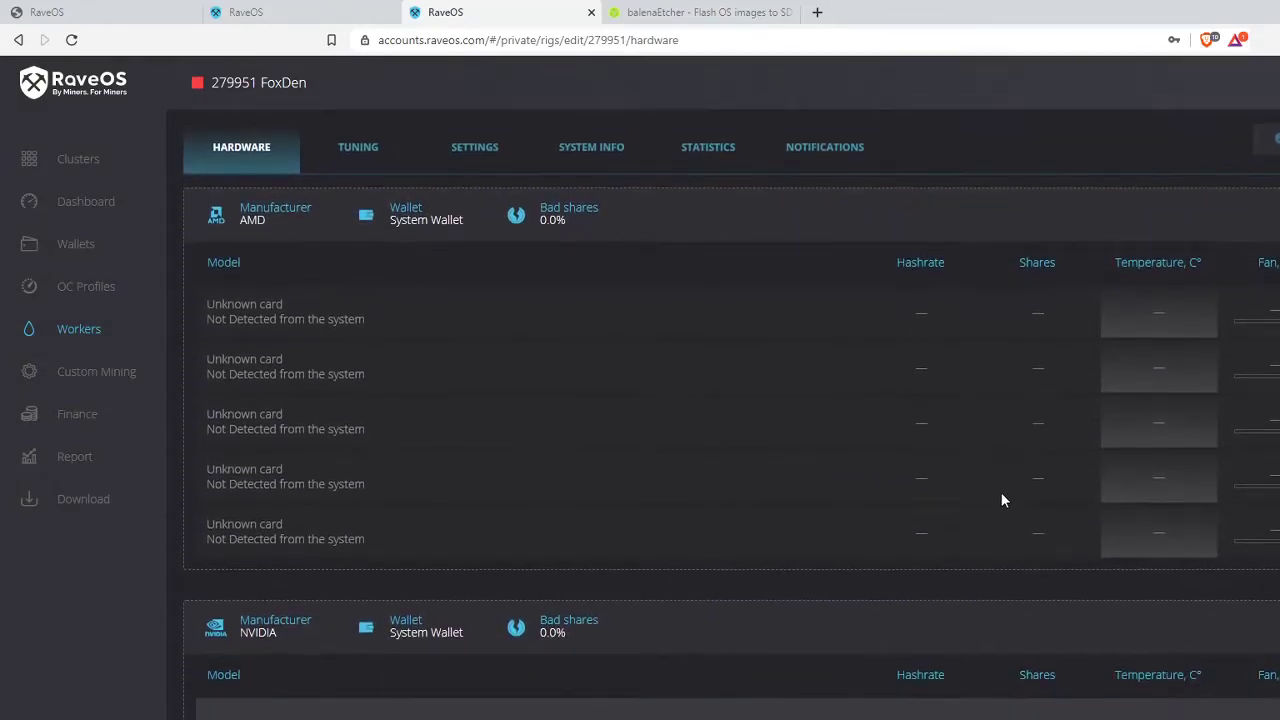
triple_click(266, 224)
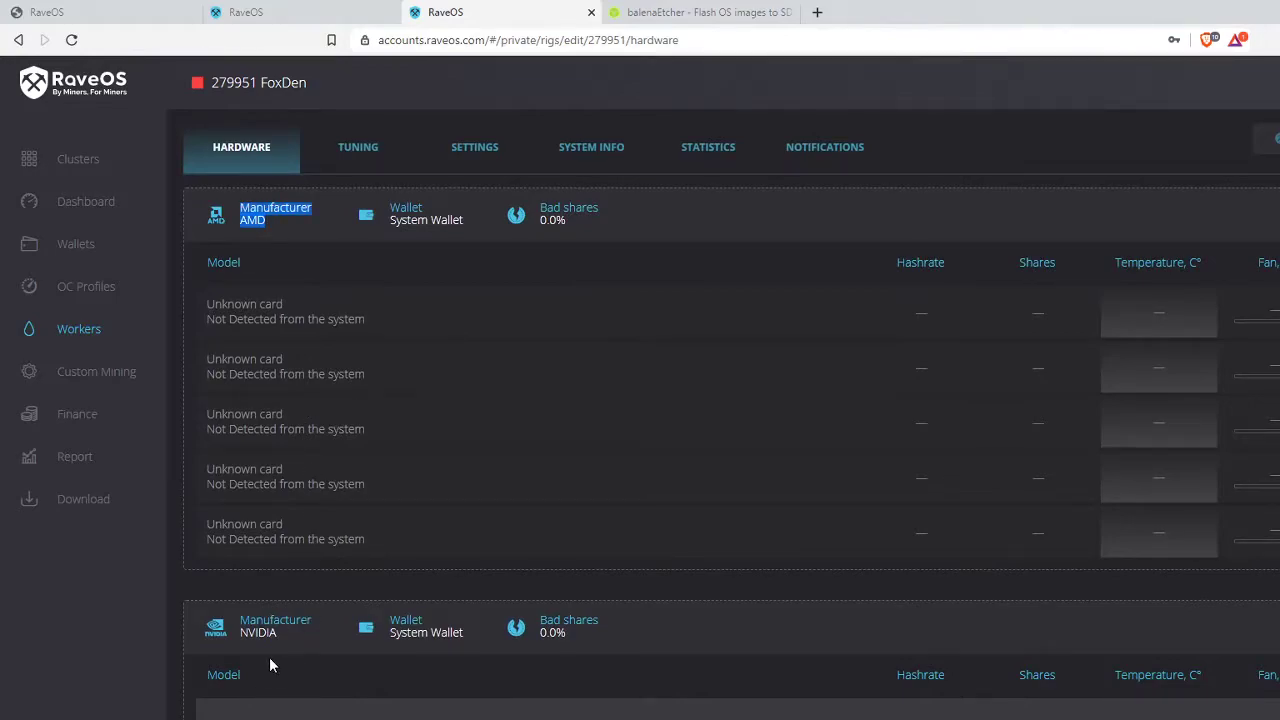
triple_click(281, 633)
click(487, 639)
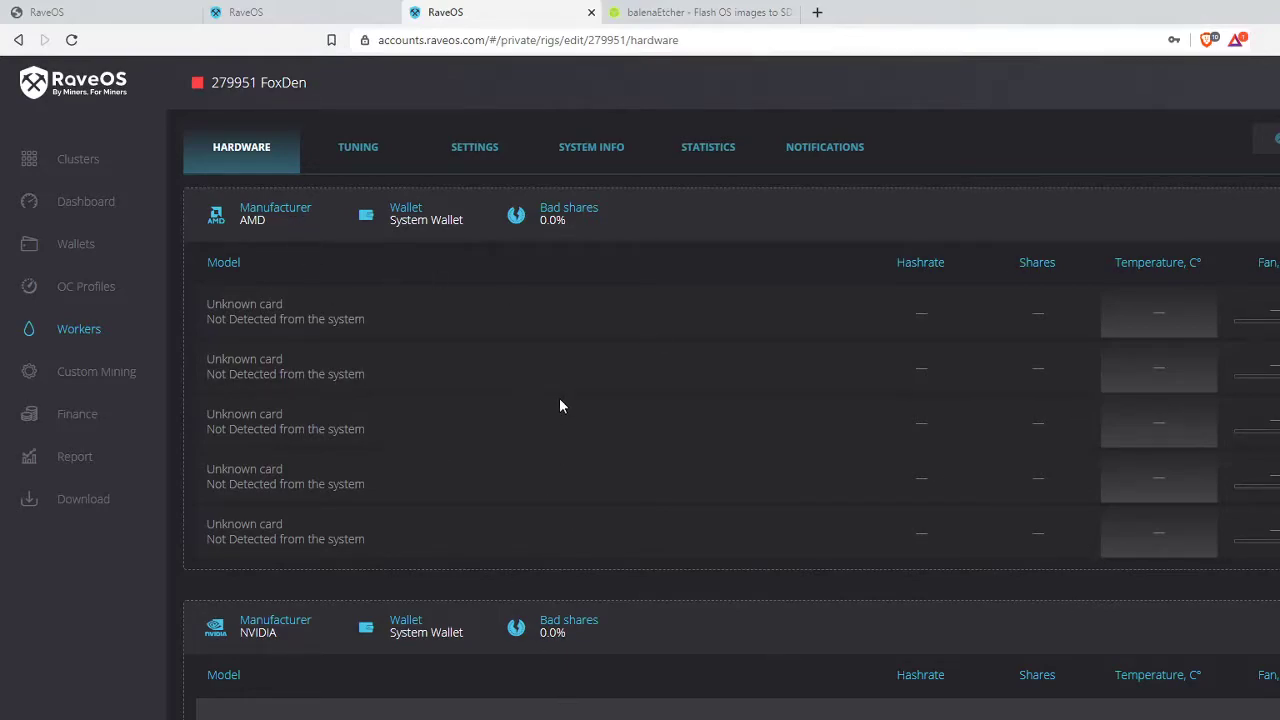
click(604, 151)
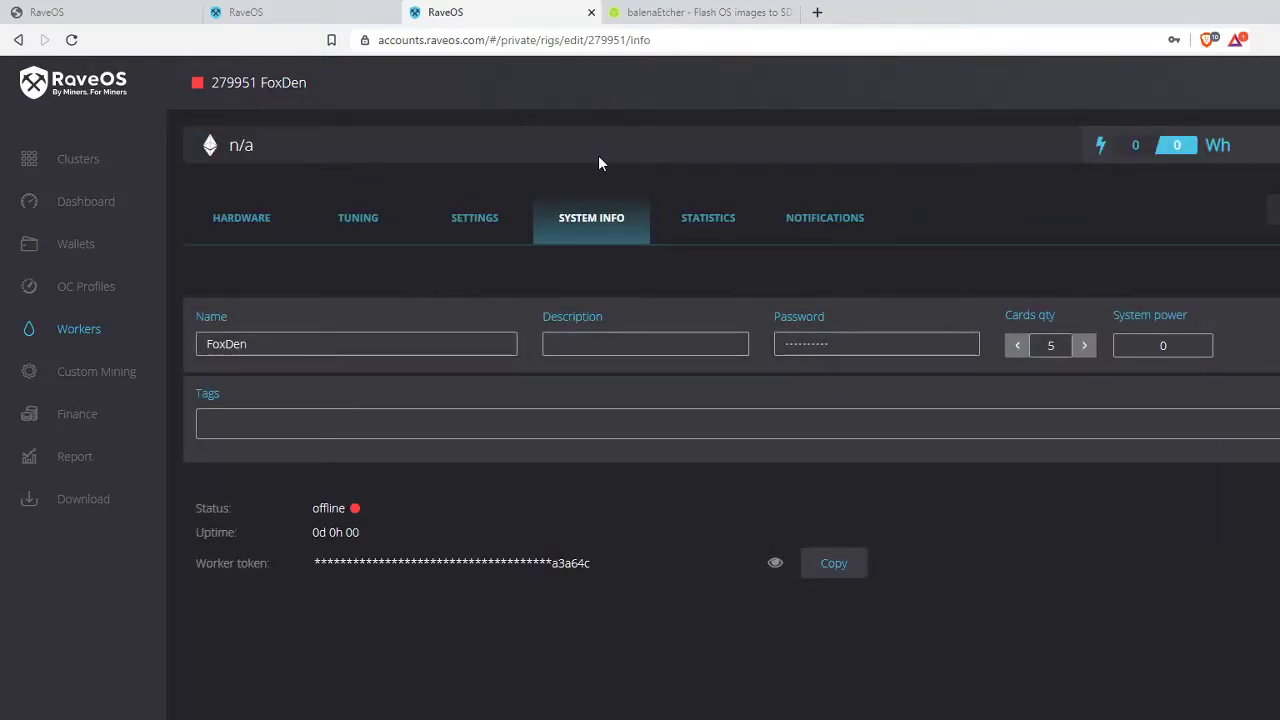
- Select the offline status and worker token on System Info, then switch to the balenaEtcher tab
drag(350, 508, 319, 508)
click(440, 486)
triple_click(545, 566)
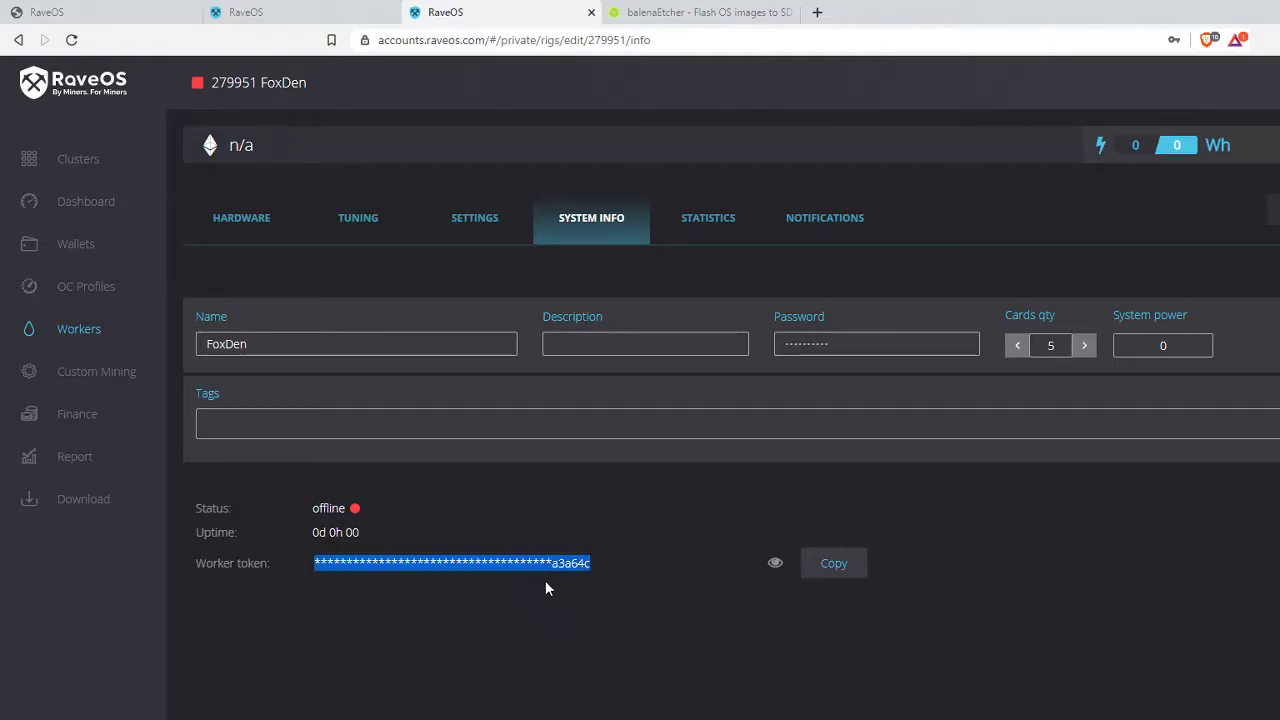
click(381, 612)
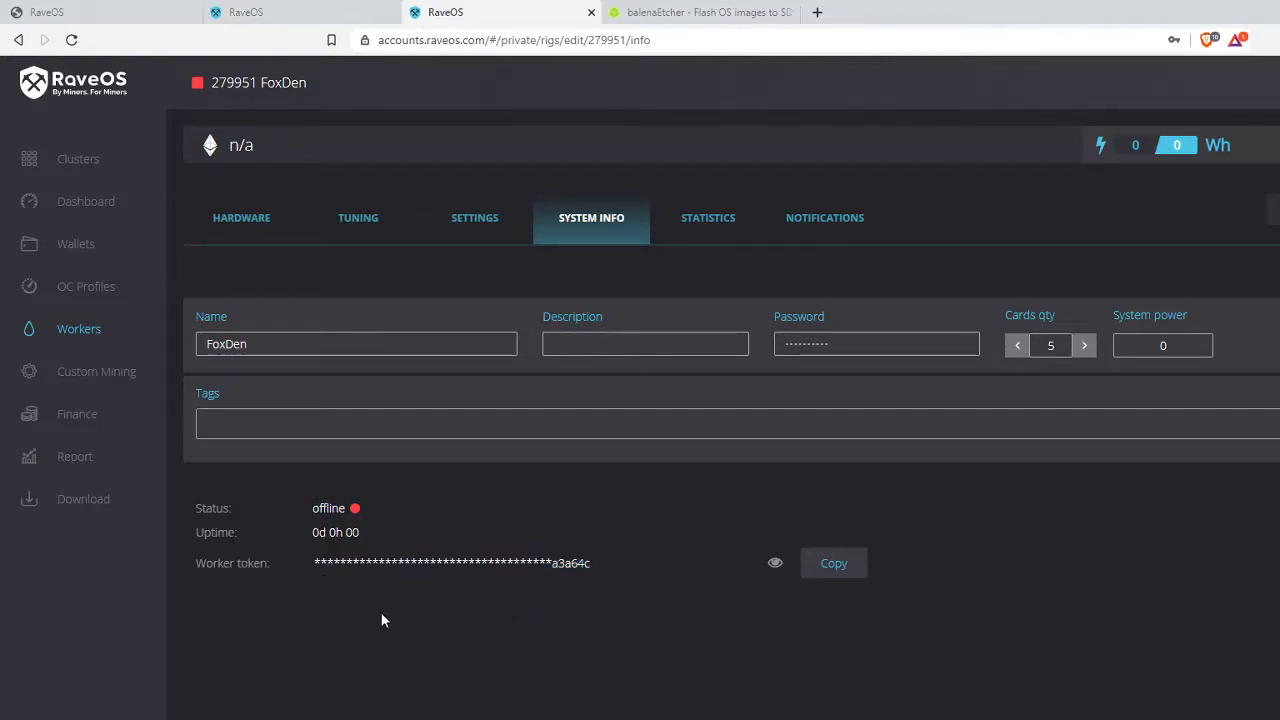
drag(314, 563, 580, 590)
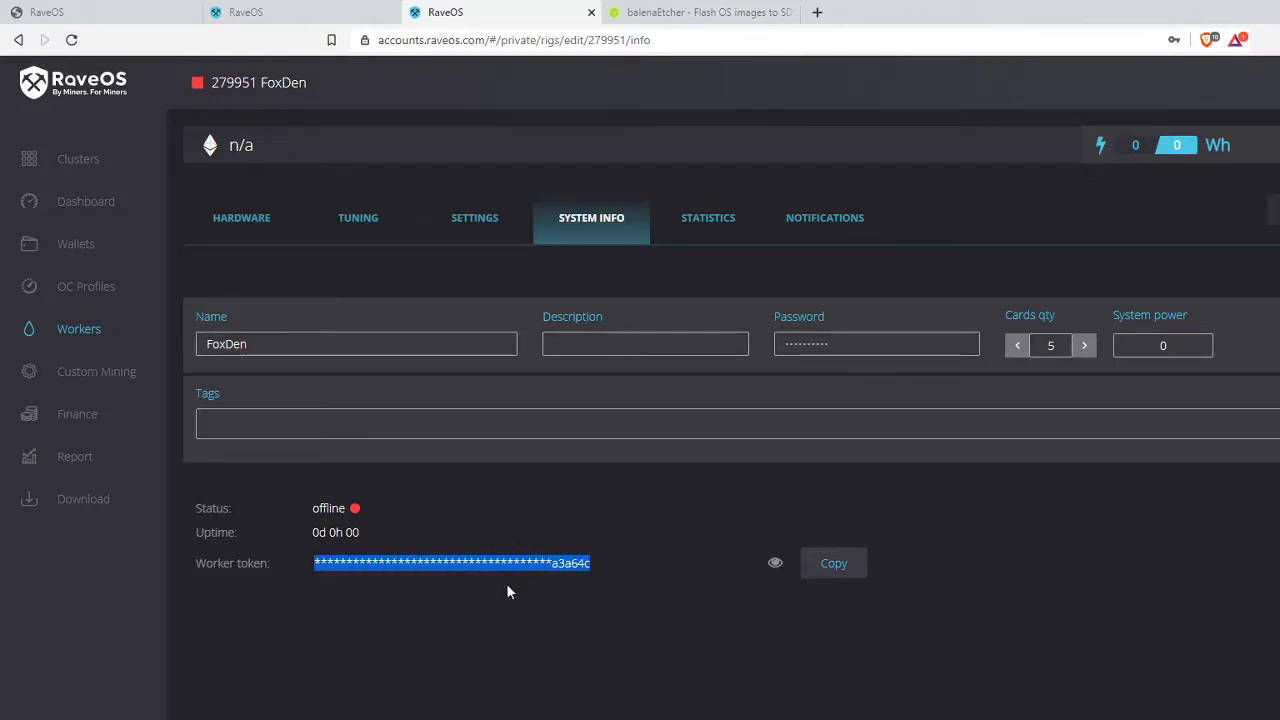
click(556, 608)
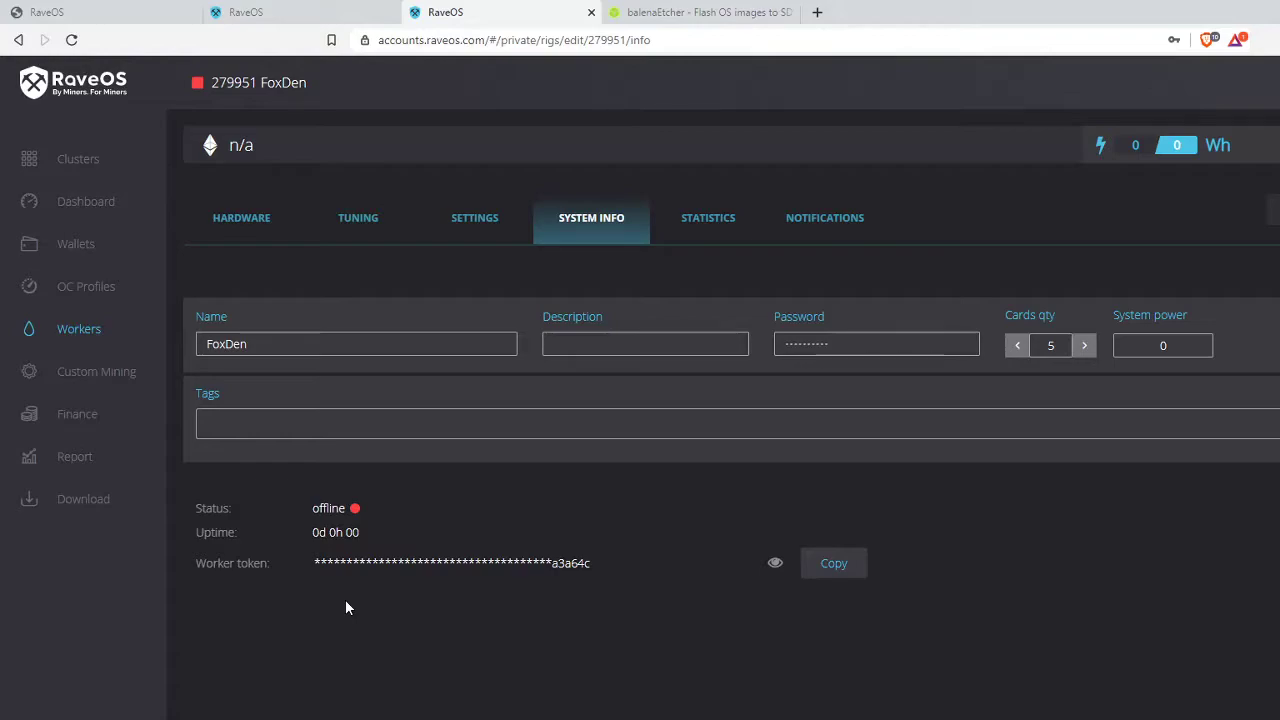
click(737, 12)
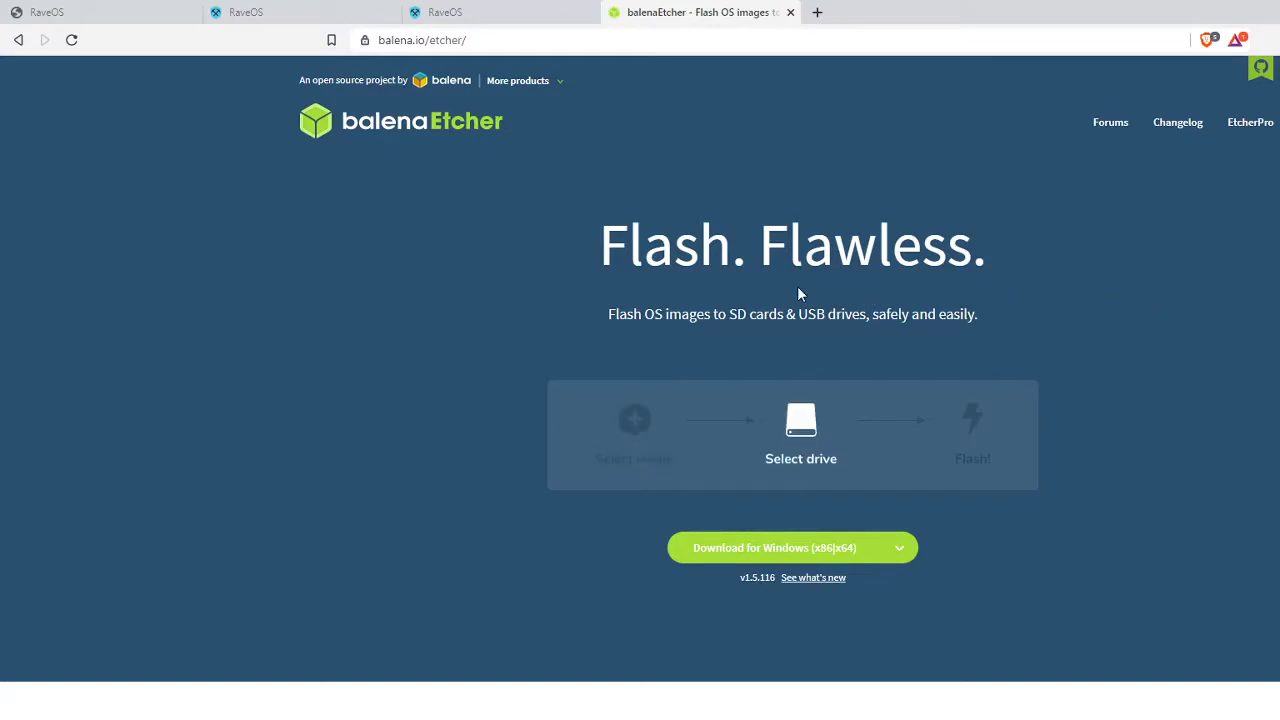
drag(489, 40, 372, 40)
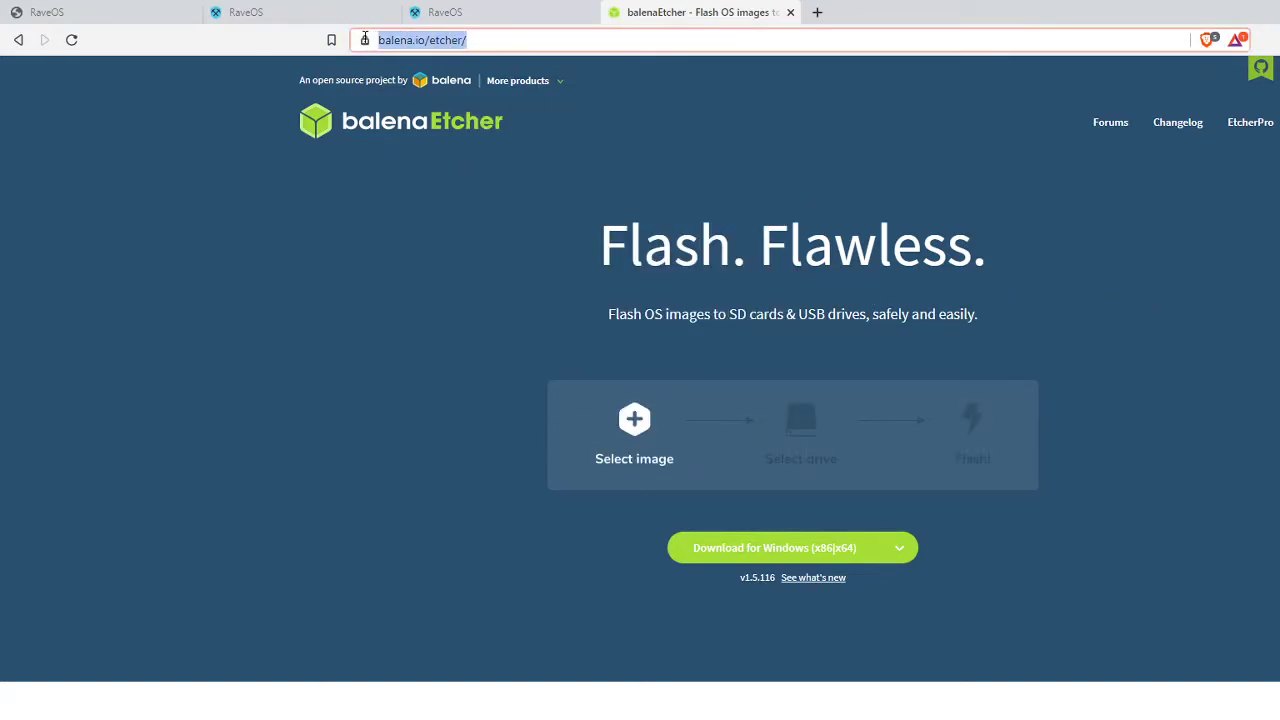
click(351, 253)
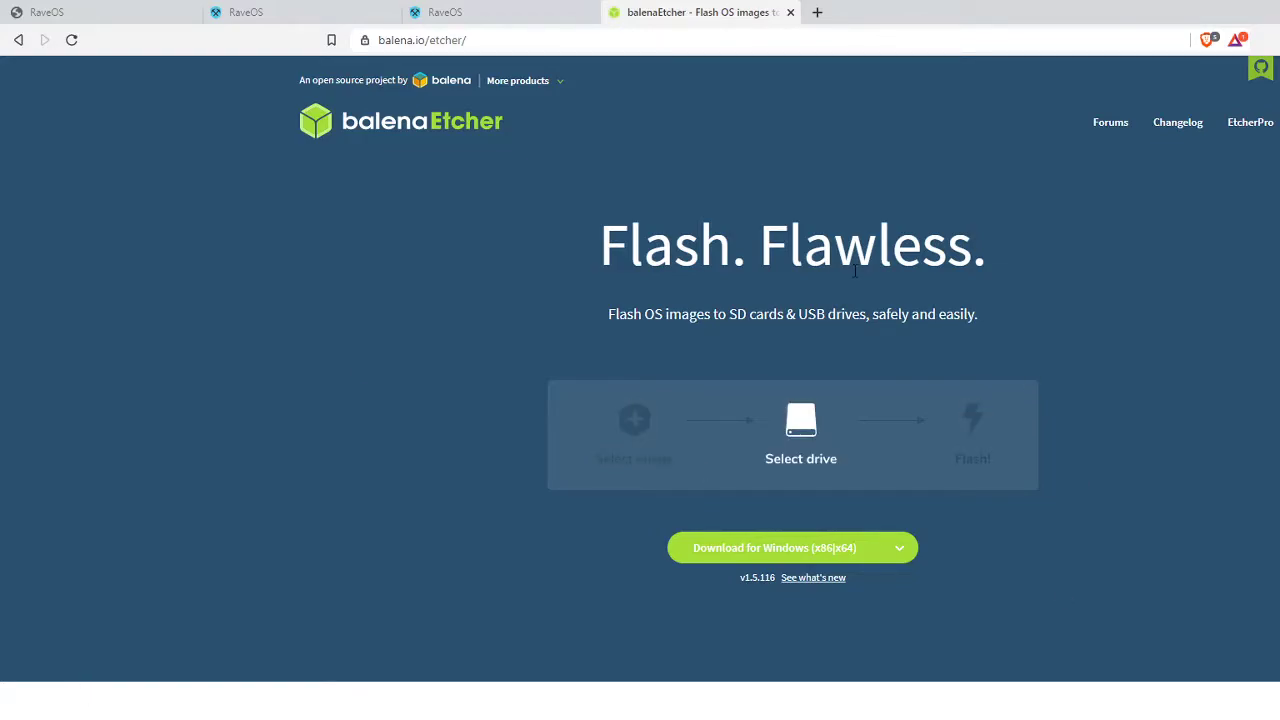
click(509, 40)
click(465, 350)
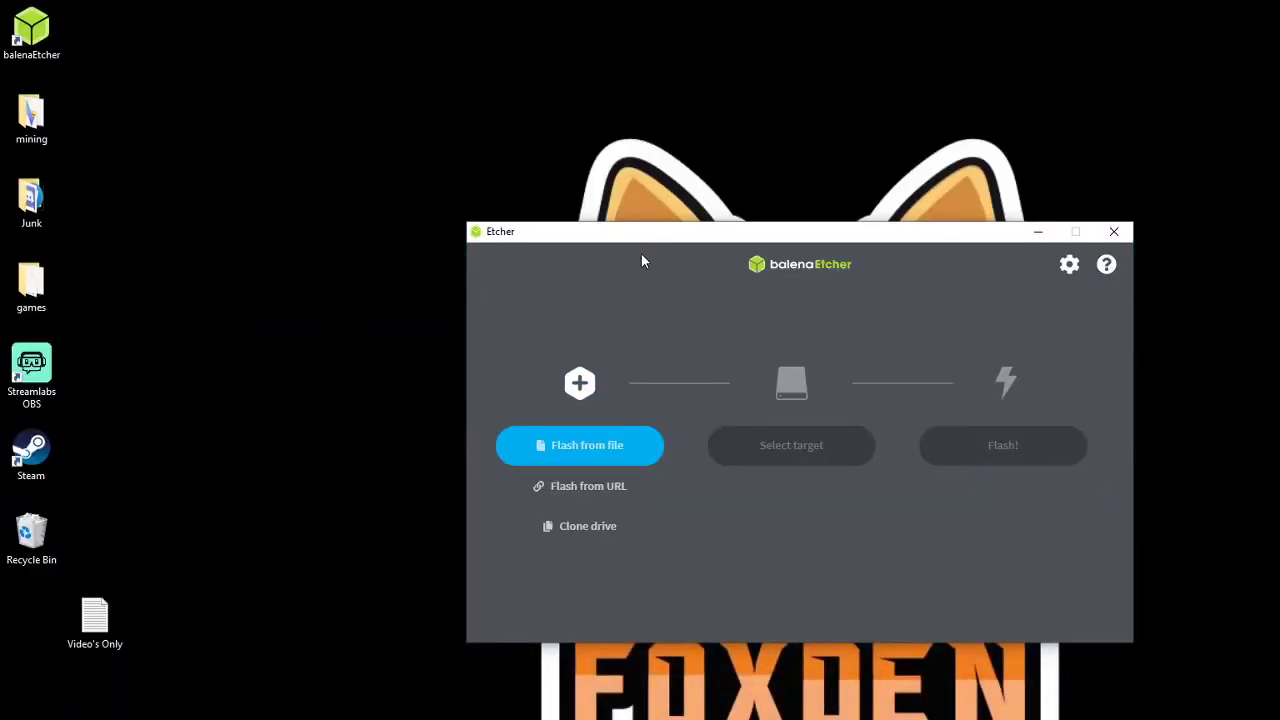
drag(741, 238, 732, 175)
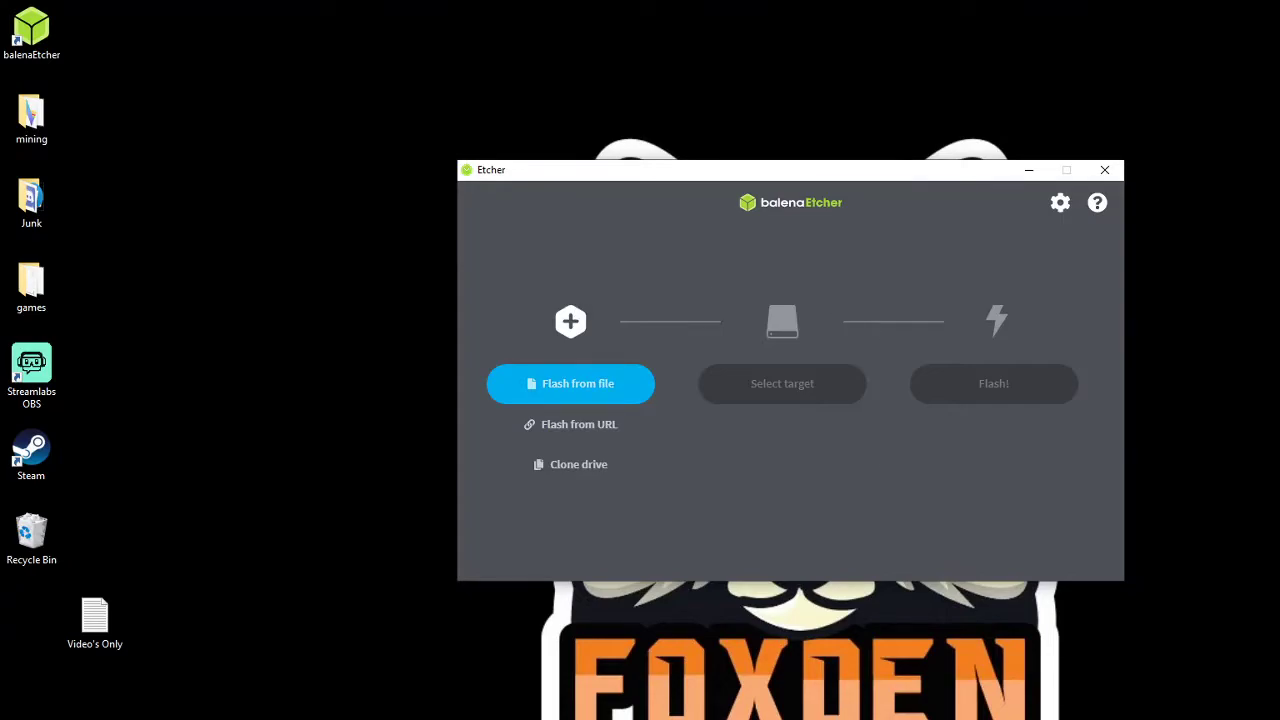
click(550, 389)
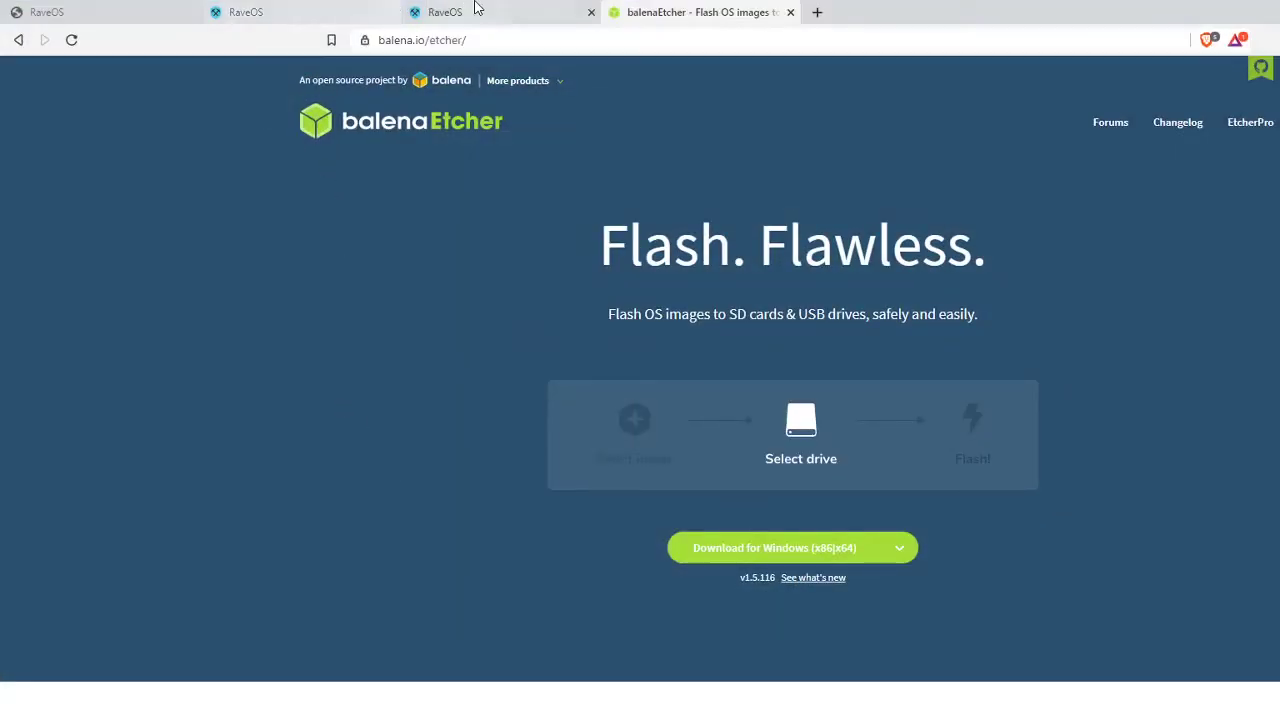
- Back on the FoxDen worker page, request the RaveOS image download and cancel the prompt
click(472, 12)
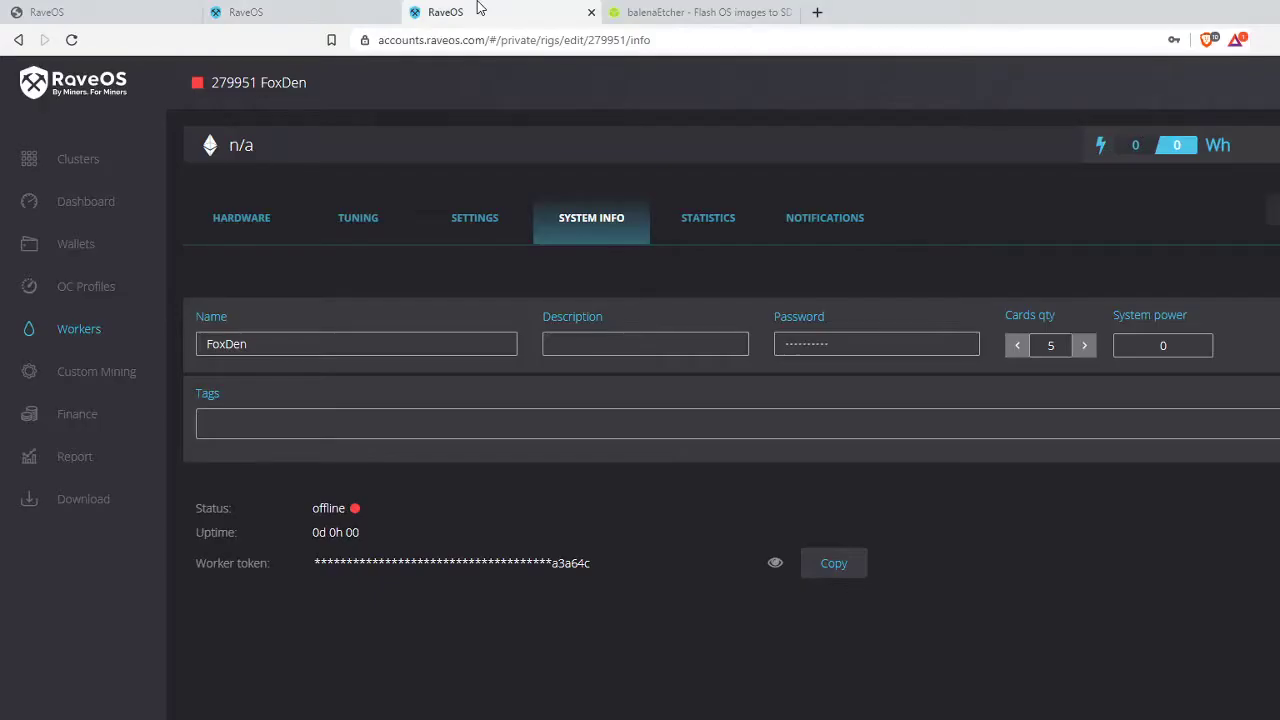
click(85, 500)
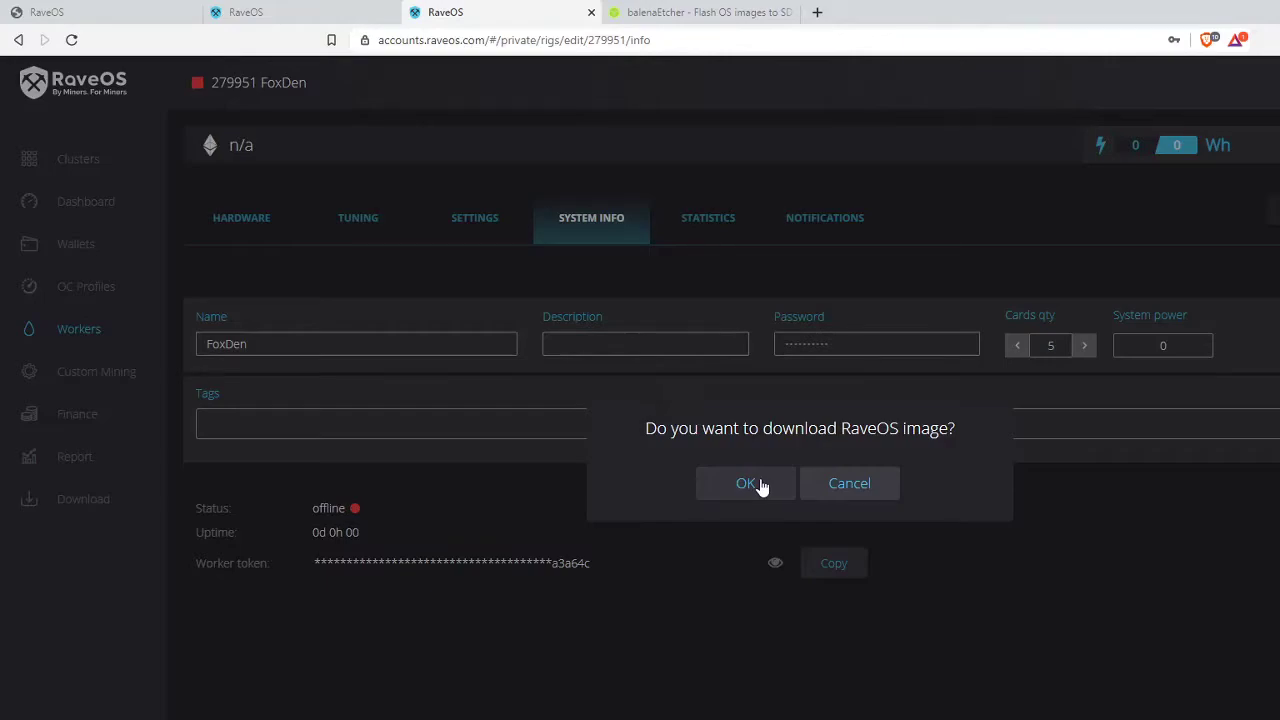
click(872, 490)
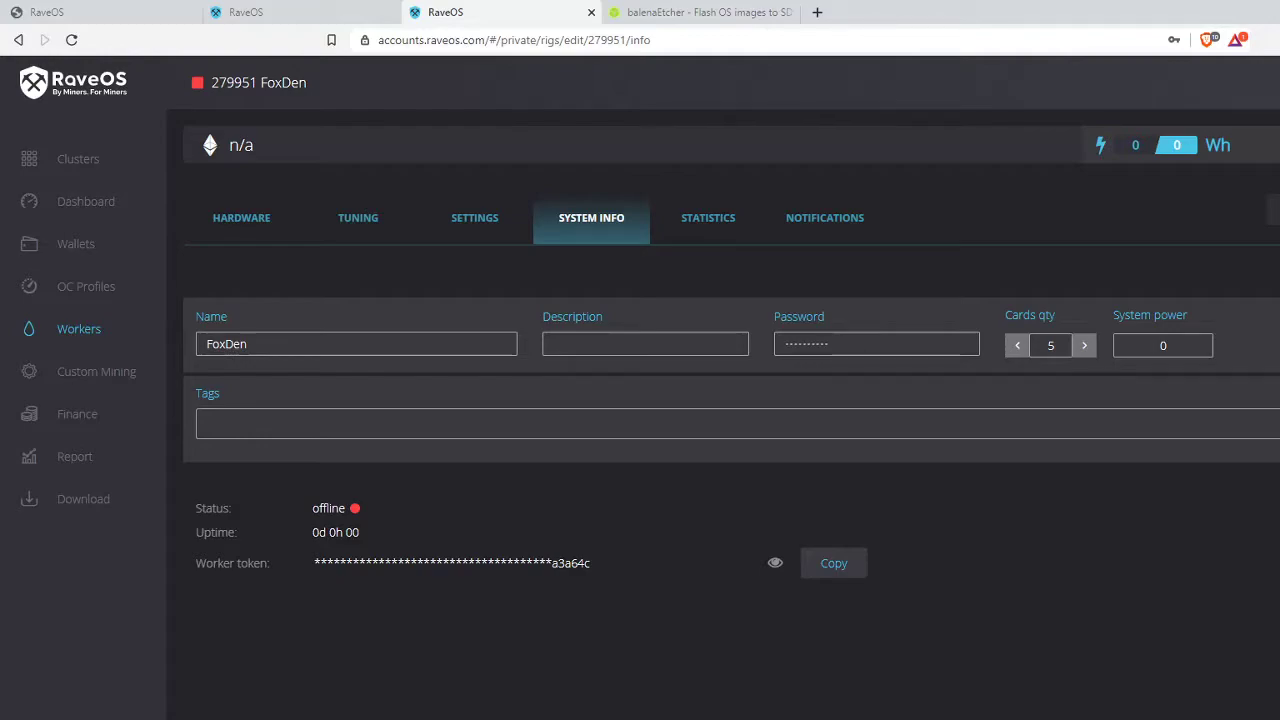
- Load raveos-v1.0.24.img from Downloads into balenaEtcher
key(alt+Tab)
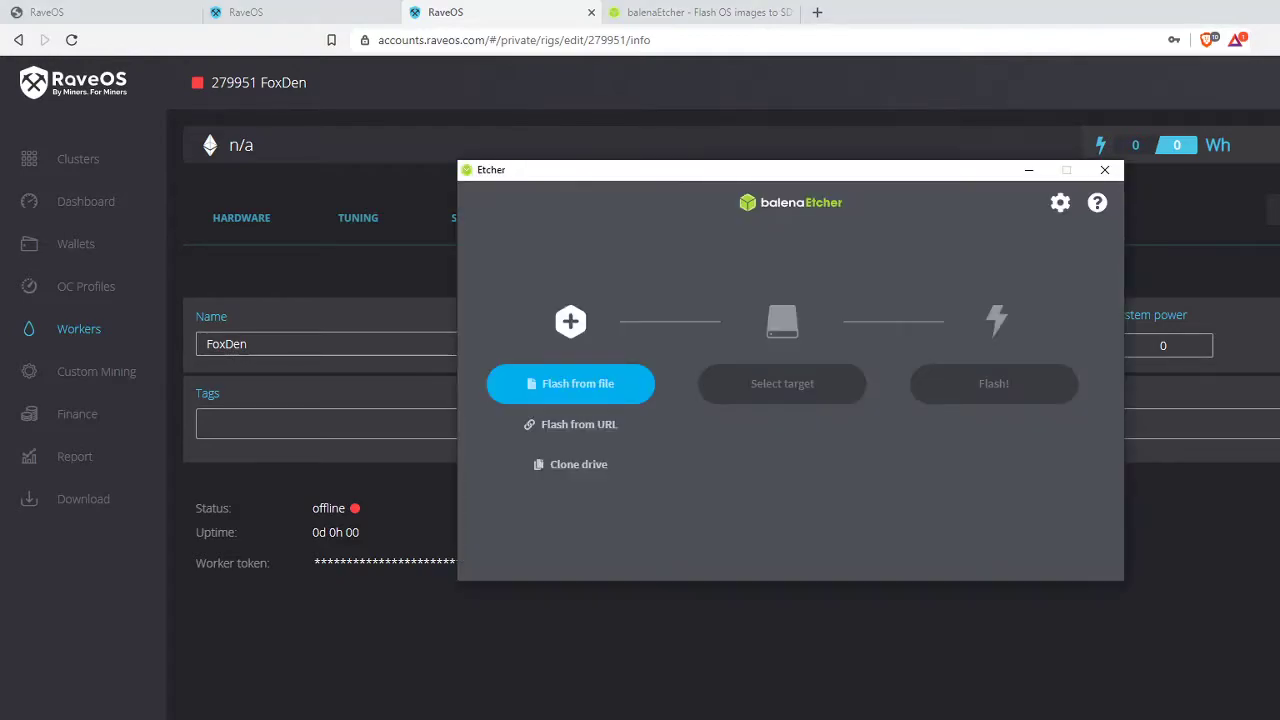
click(614, 386)
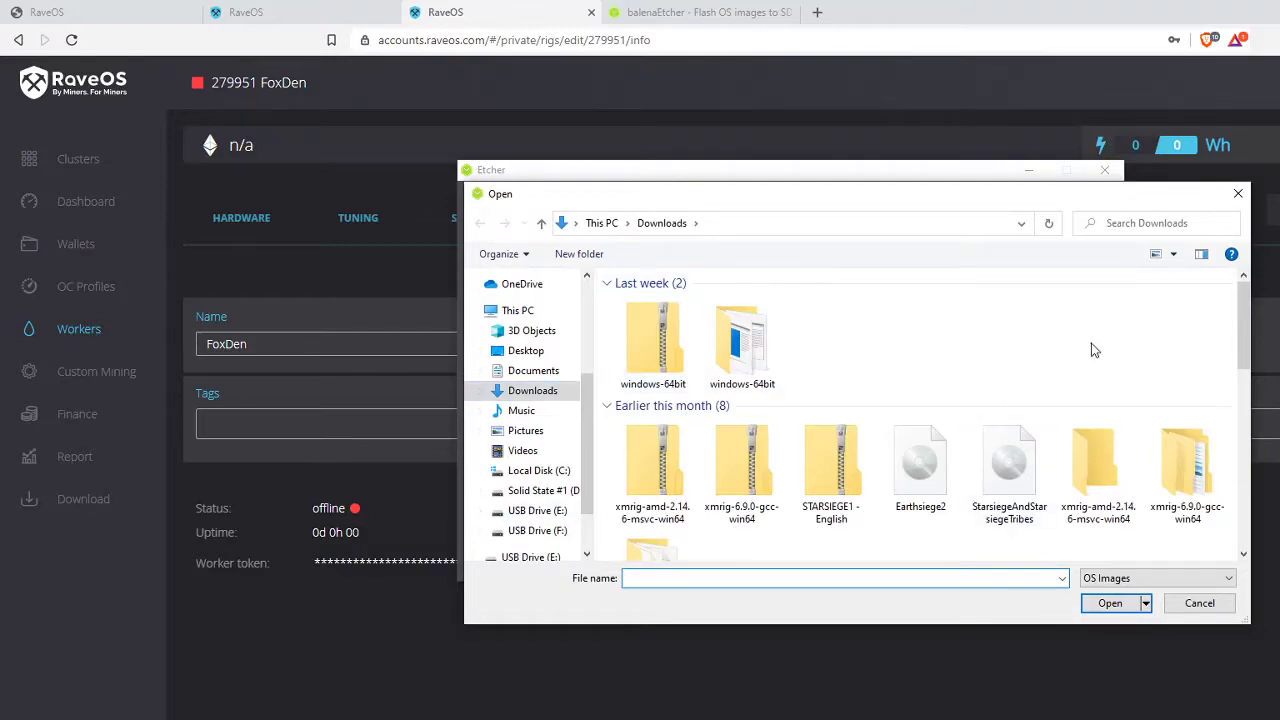
mouse_move(1238, 333)
mouse_down()
mouse_move(1251, 417)
mouse_move(1250, 342)
mouse_up()
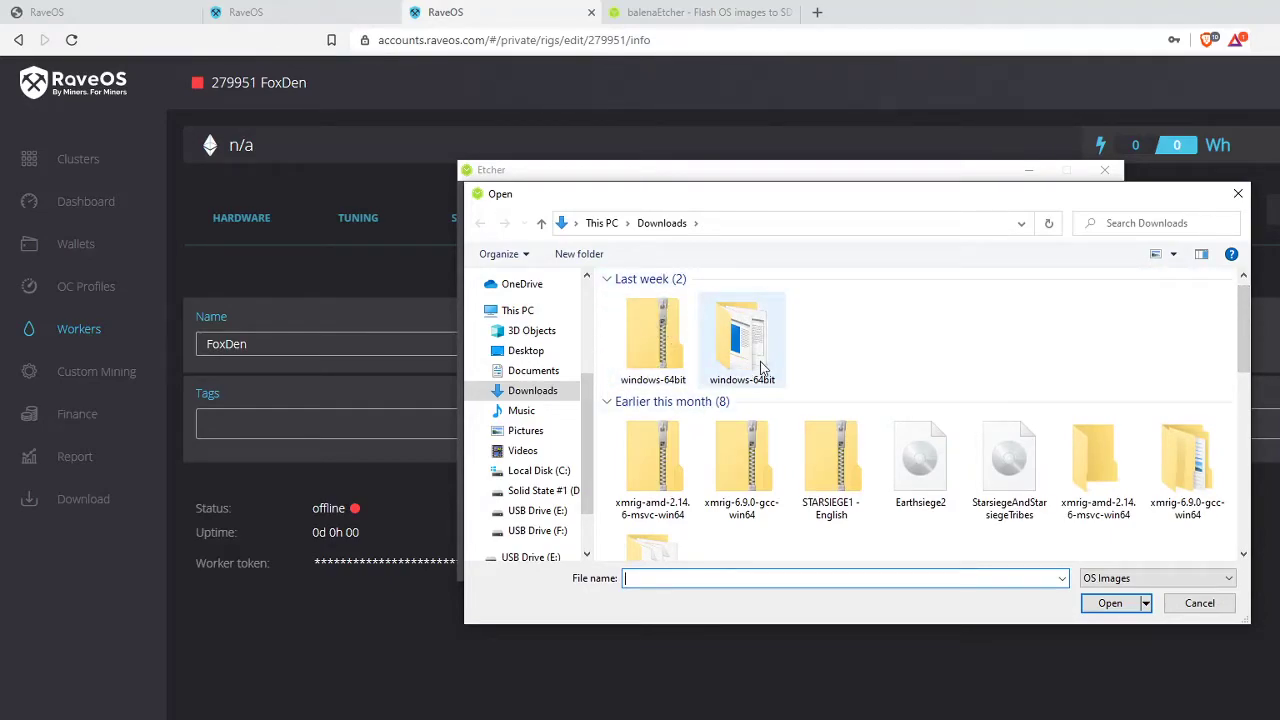
drag(1244, 345, 1258, 447)
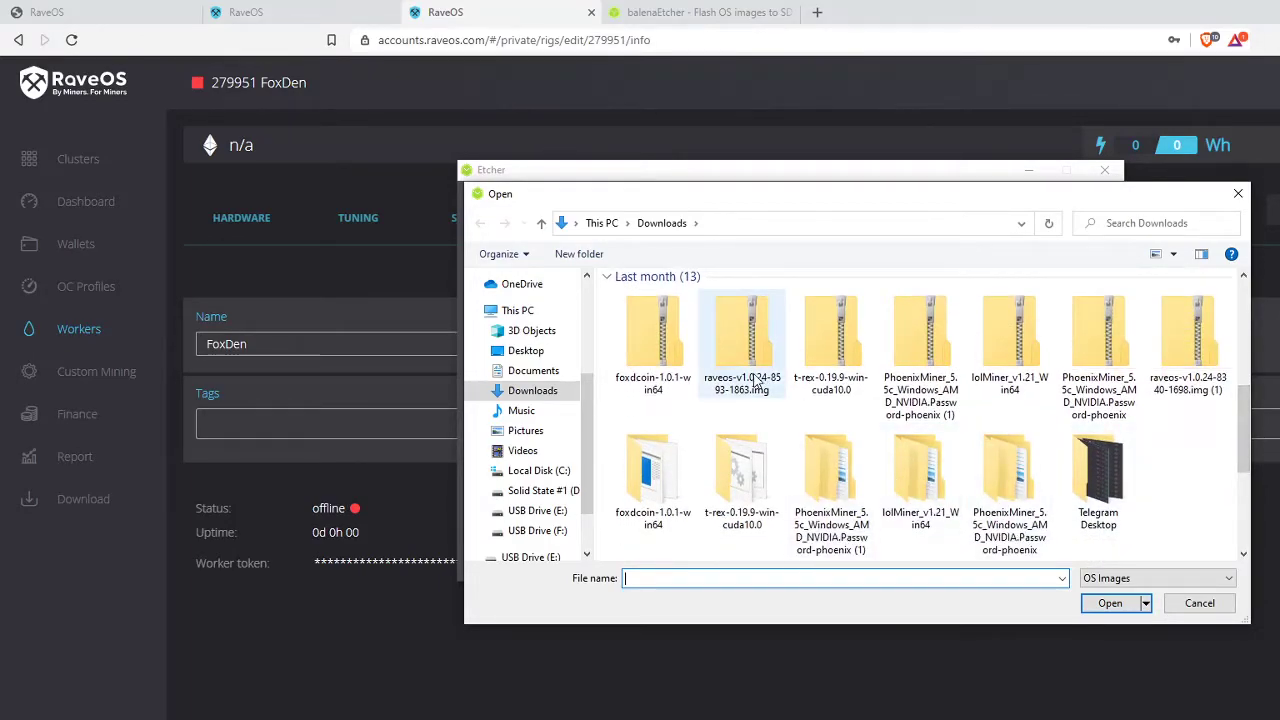
click(755, 380)
click(1108, 603)
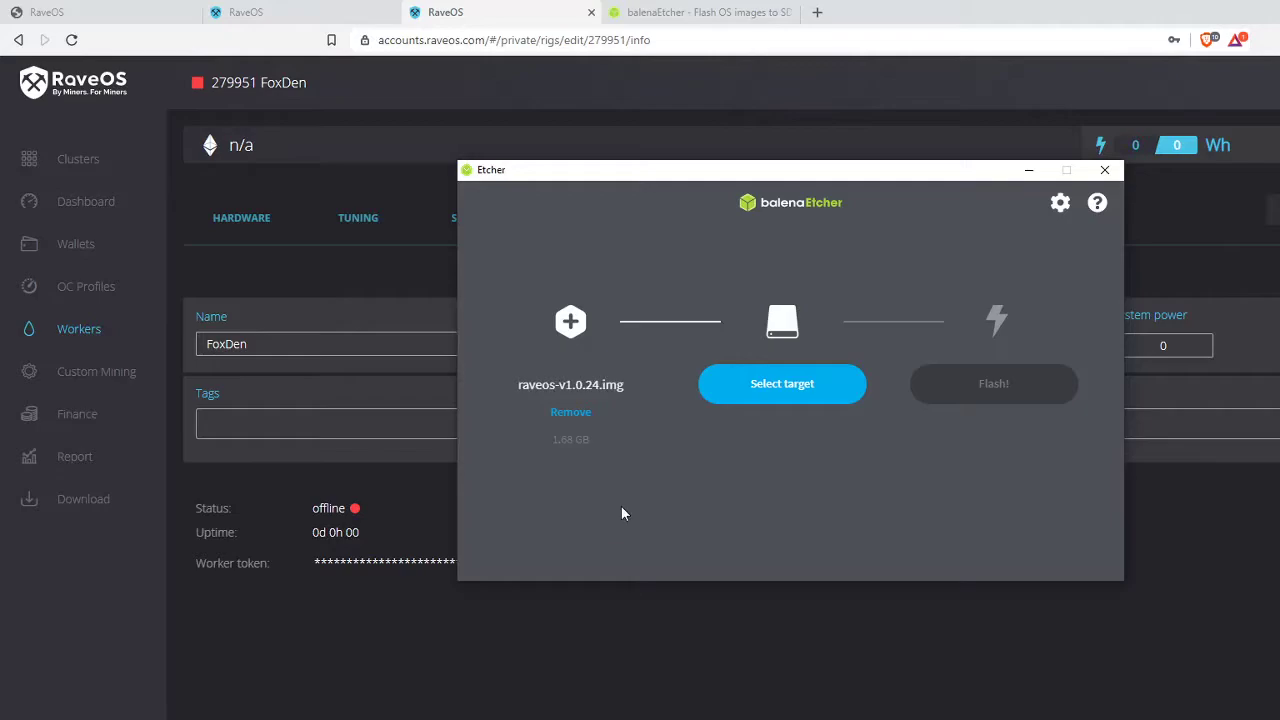
- Choose the 8.05 GB VendorCo USB device as the flash target
click(785, 387)
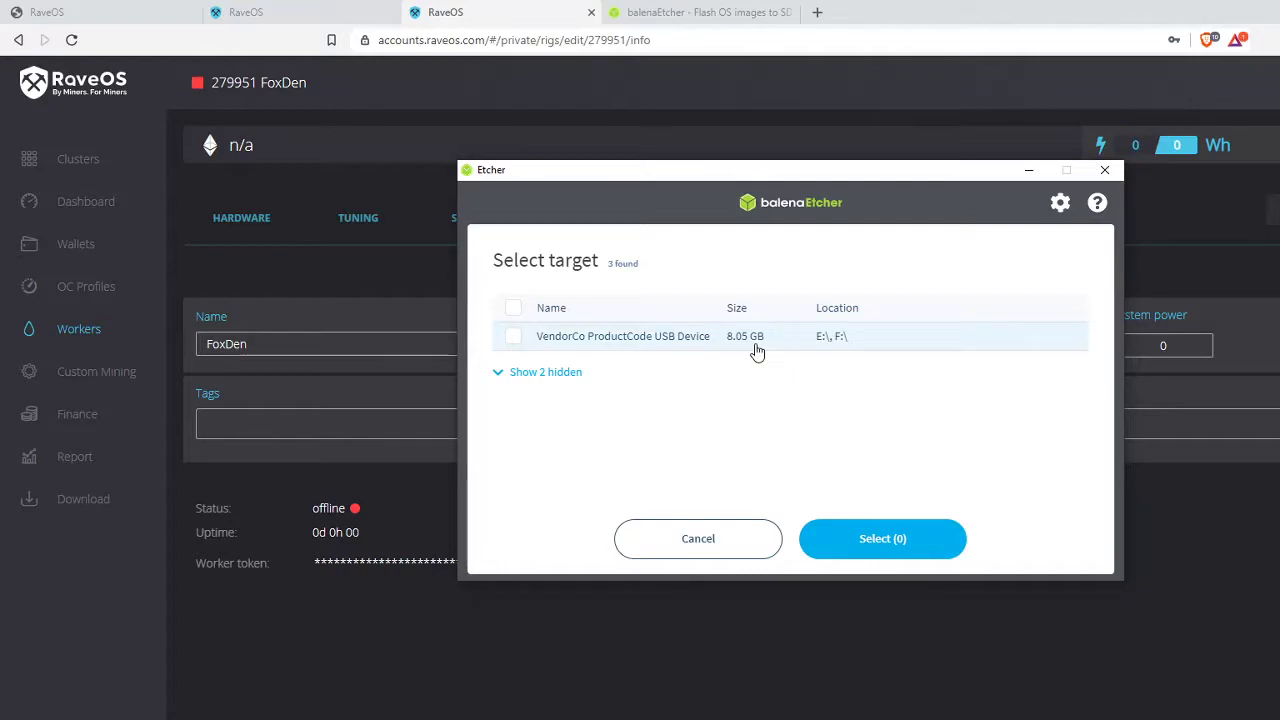
click(514, 340)
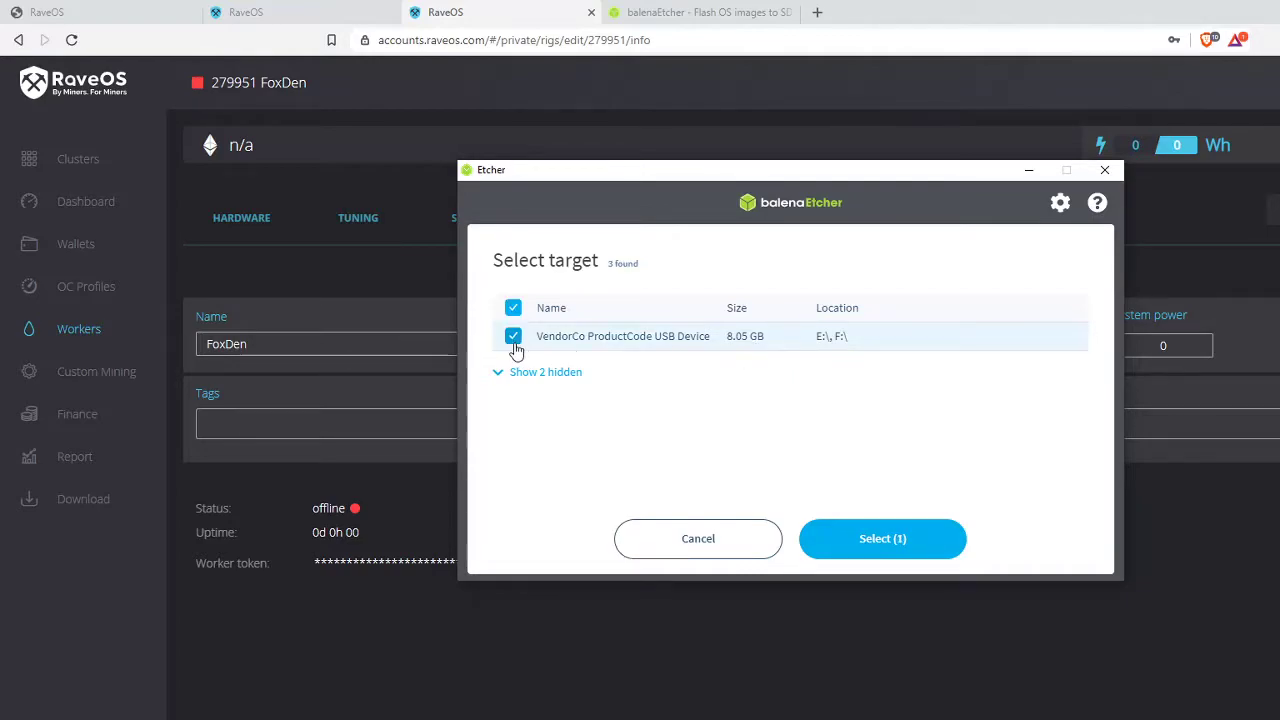
click(911, 550)
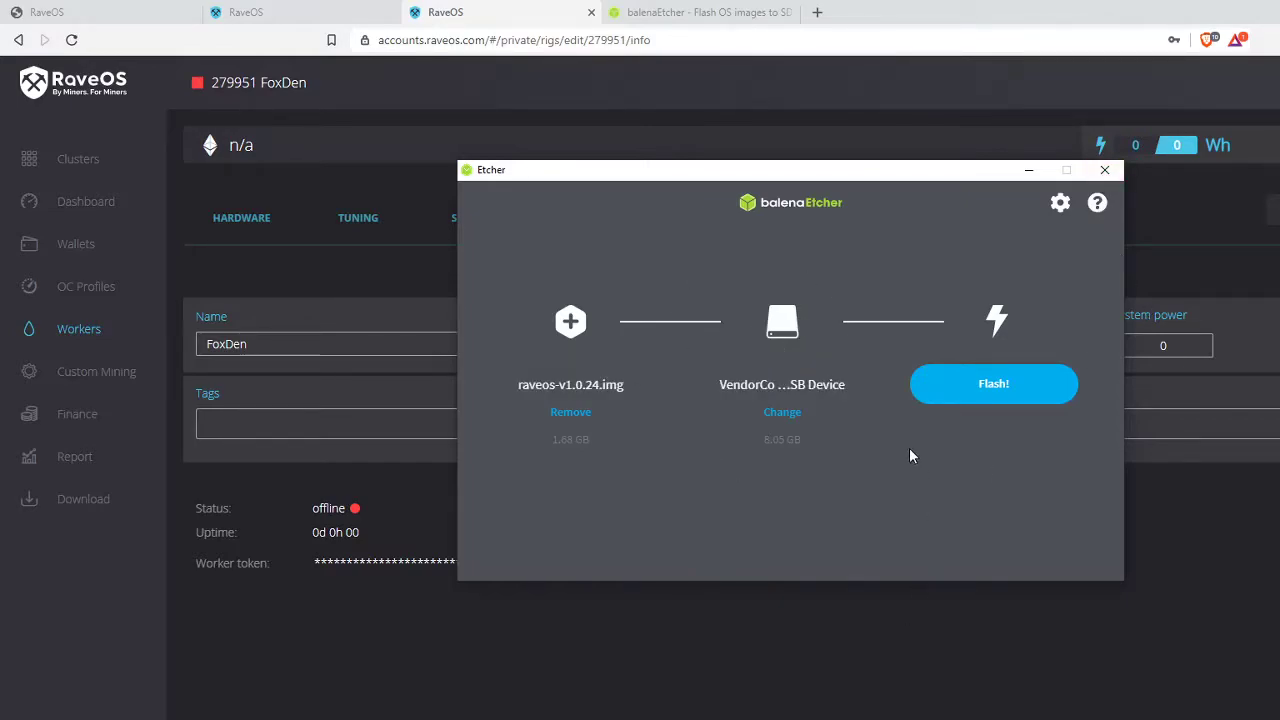
- Close Etcher and open MINING_OS (E:)\config\token in Notepad from File Explorer
click(1105, 172)
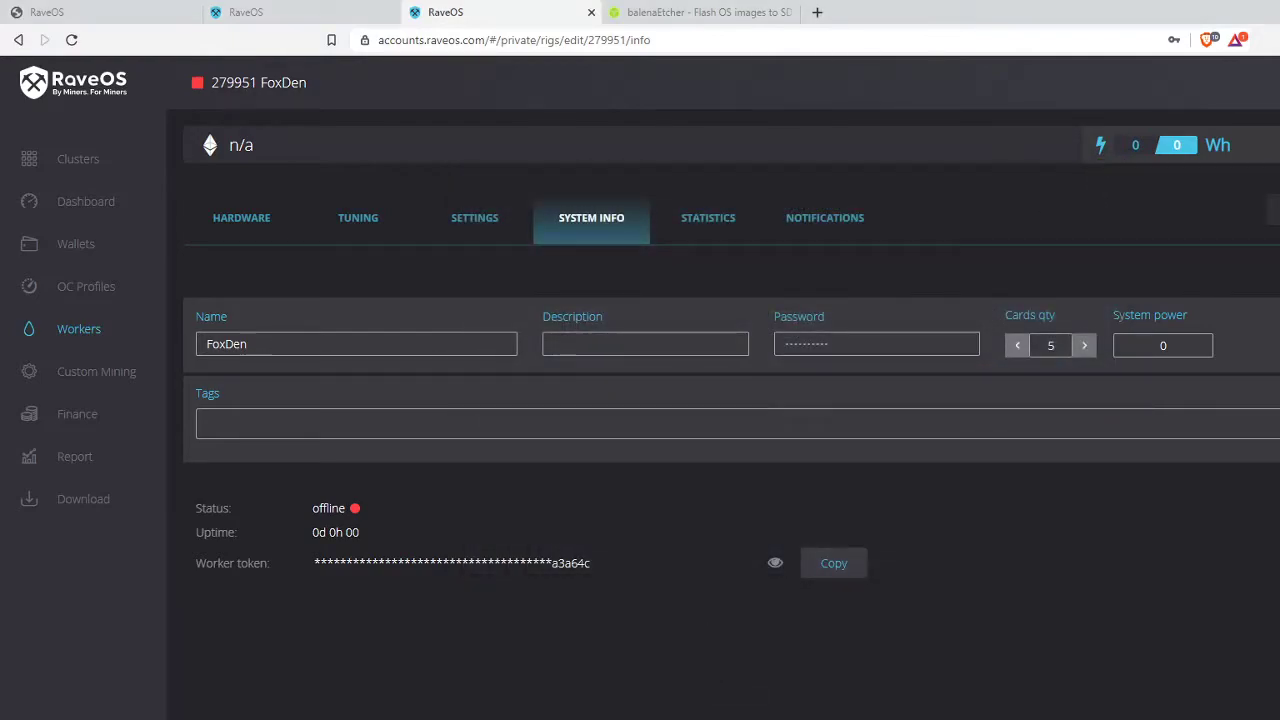
key(super+e)
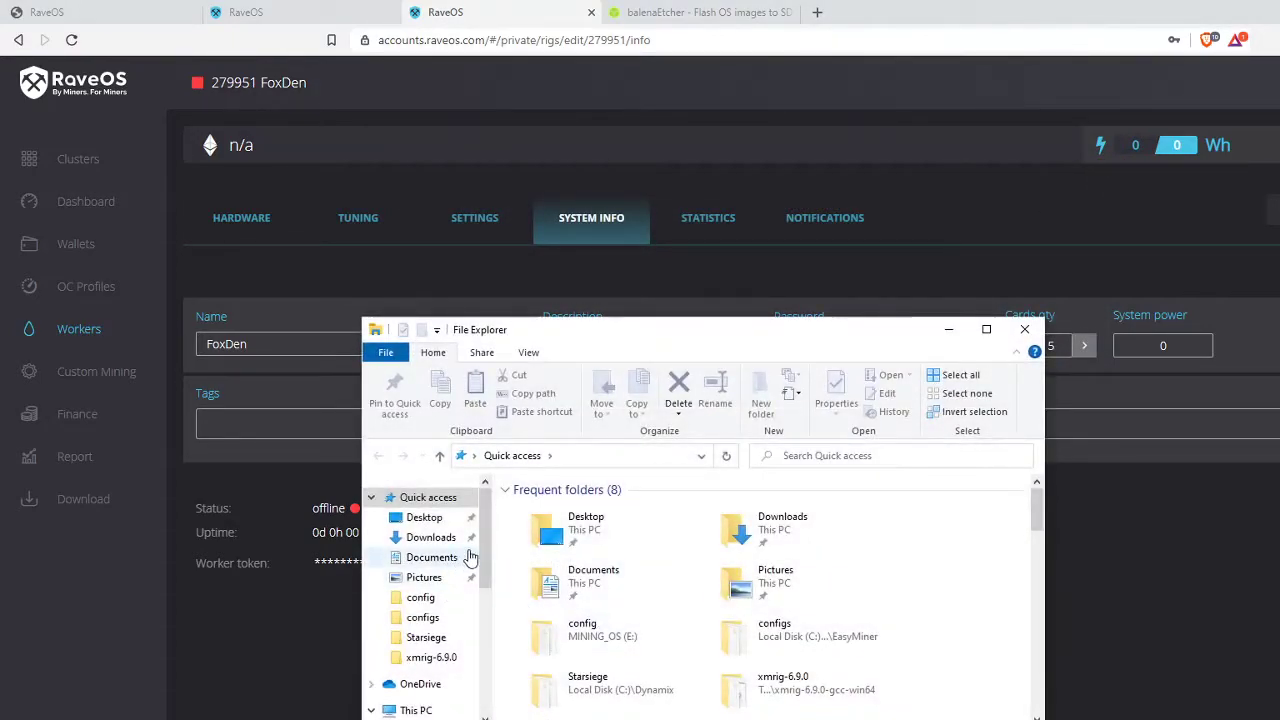
drag(481, 547, 500, 685)
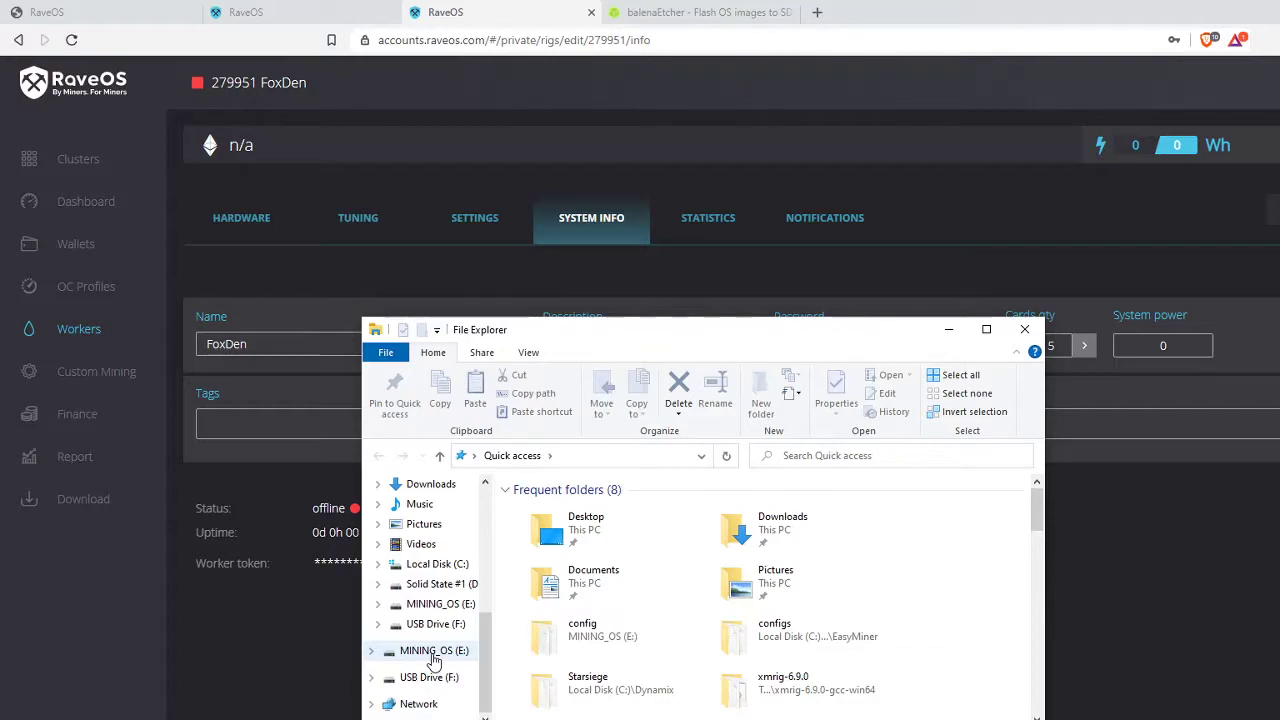
click(434, 652)
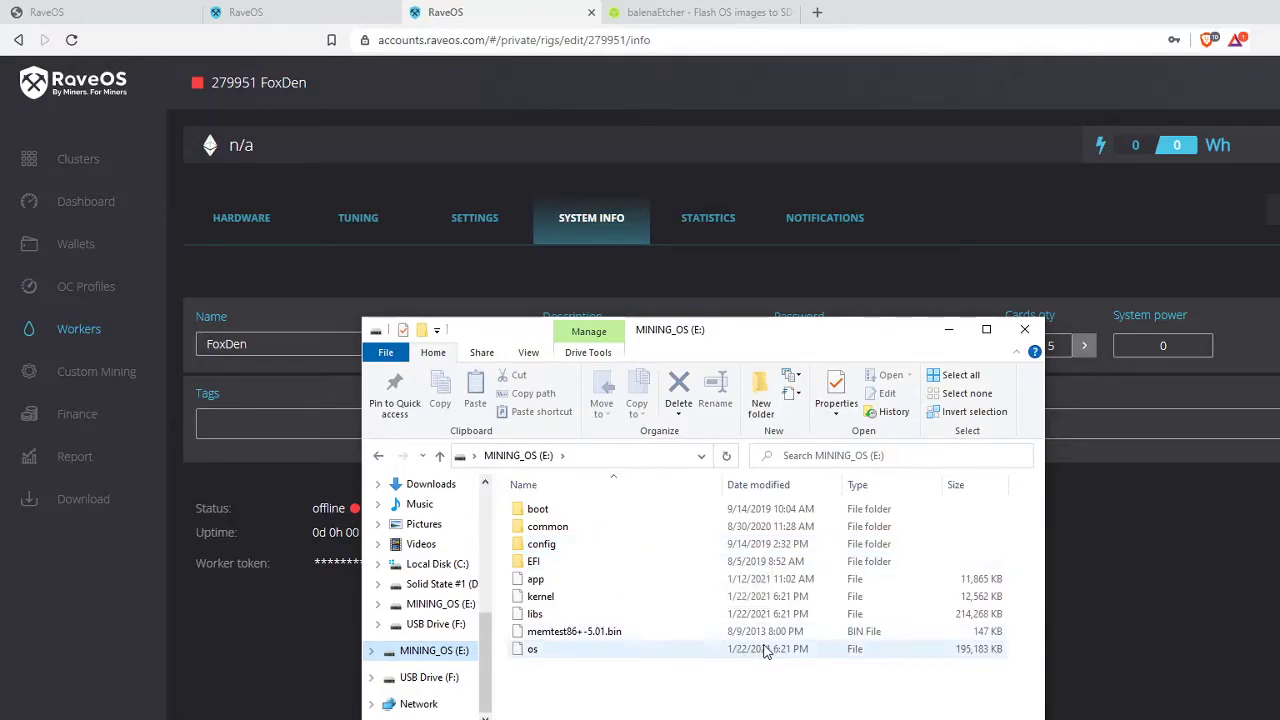
double_click(572, 544)
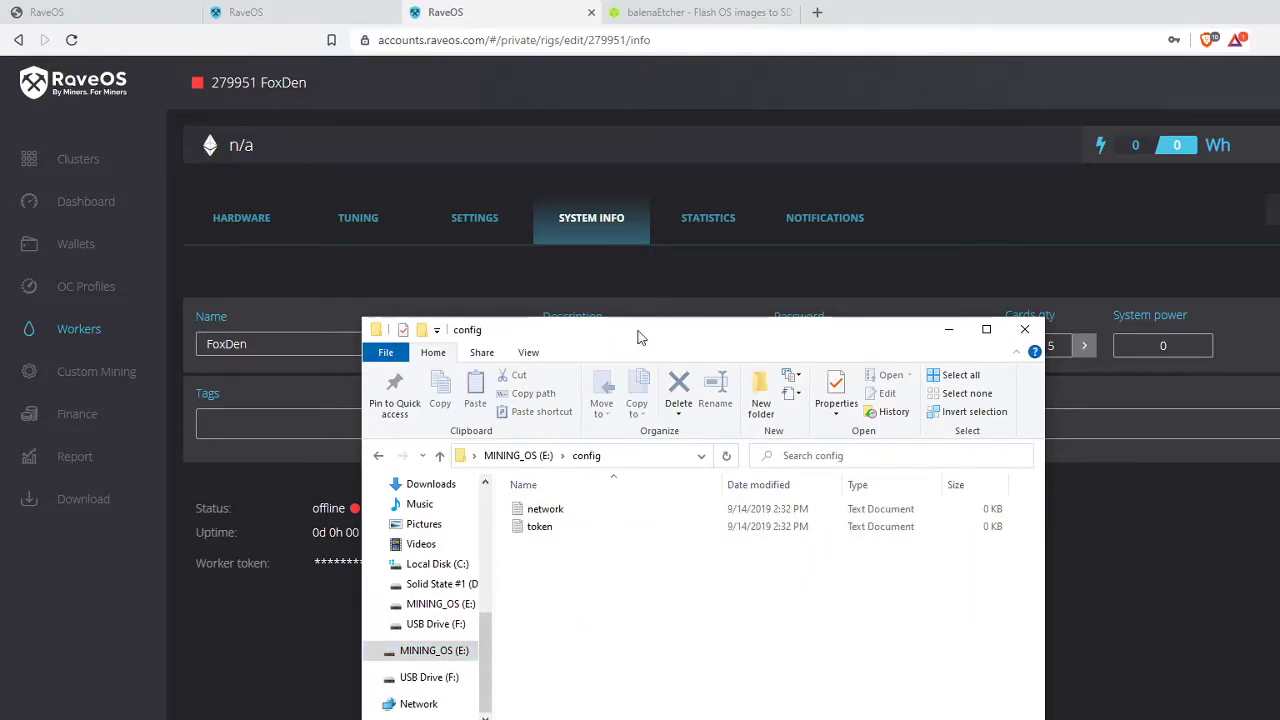
drag(666, 330, 849, 286)
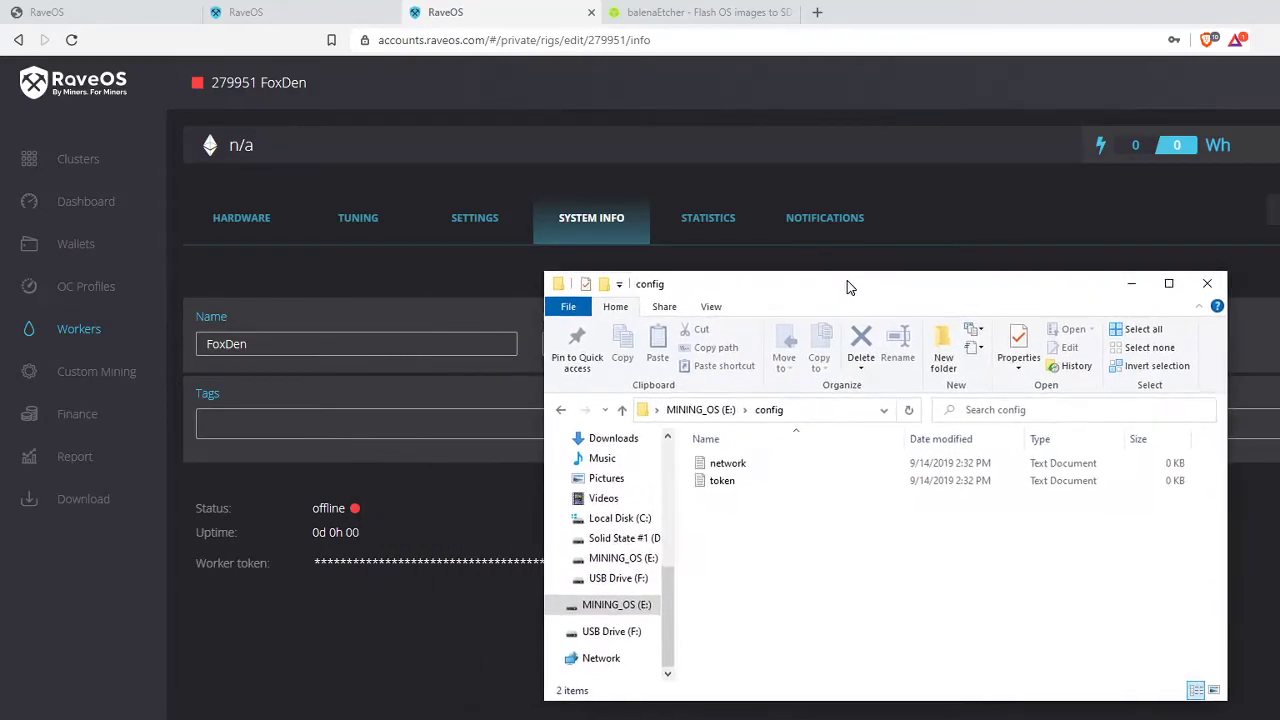
double_click(730, 488)
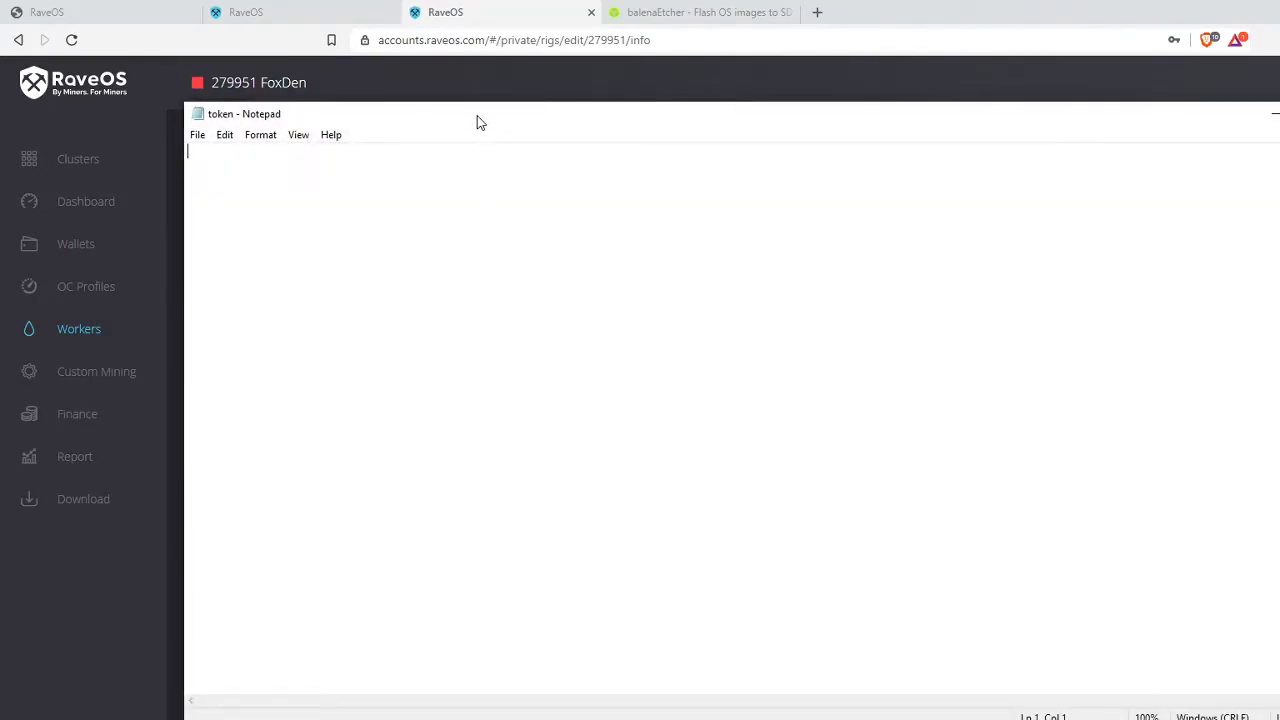
- Copy the FoxDen worker token from the RaveOS System Info page
drag(477, 122, 605, 229)
click(802, 94)
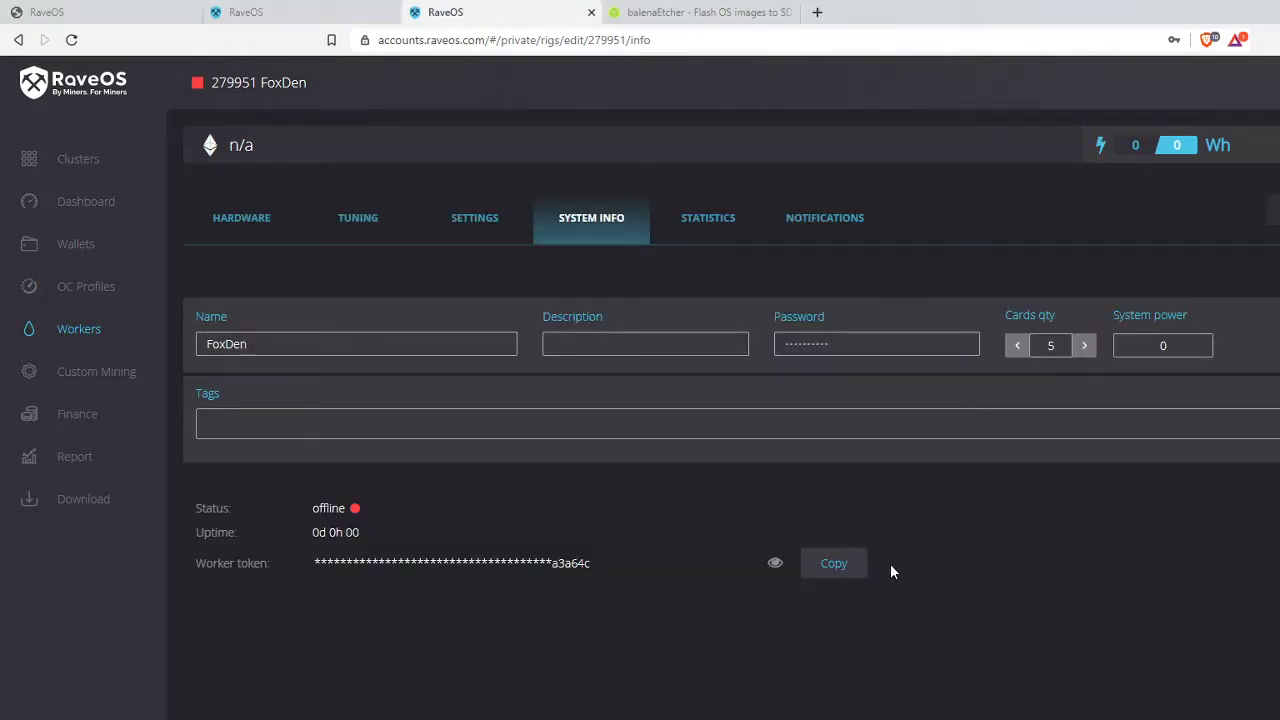
click(846, 564)
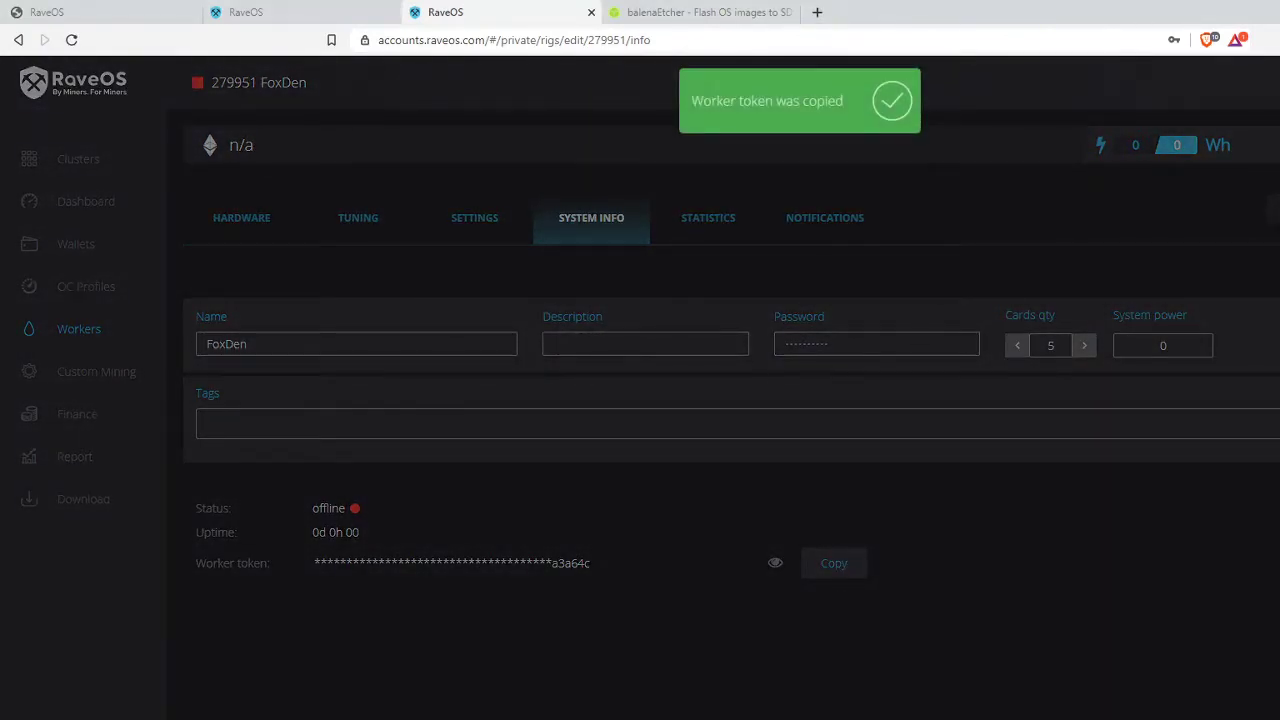
- Paste the token into the Notepad token file, save it, and return to the browser
key(alt+Tab)
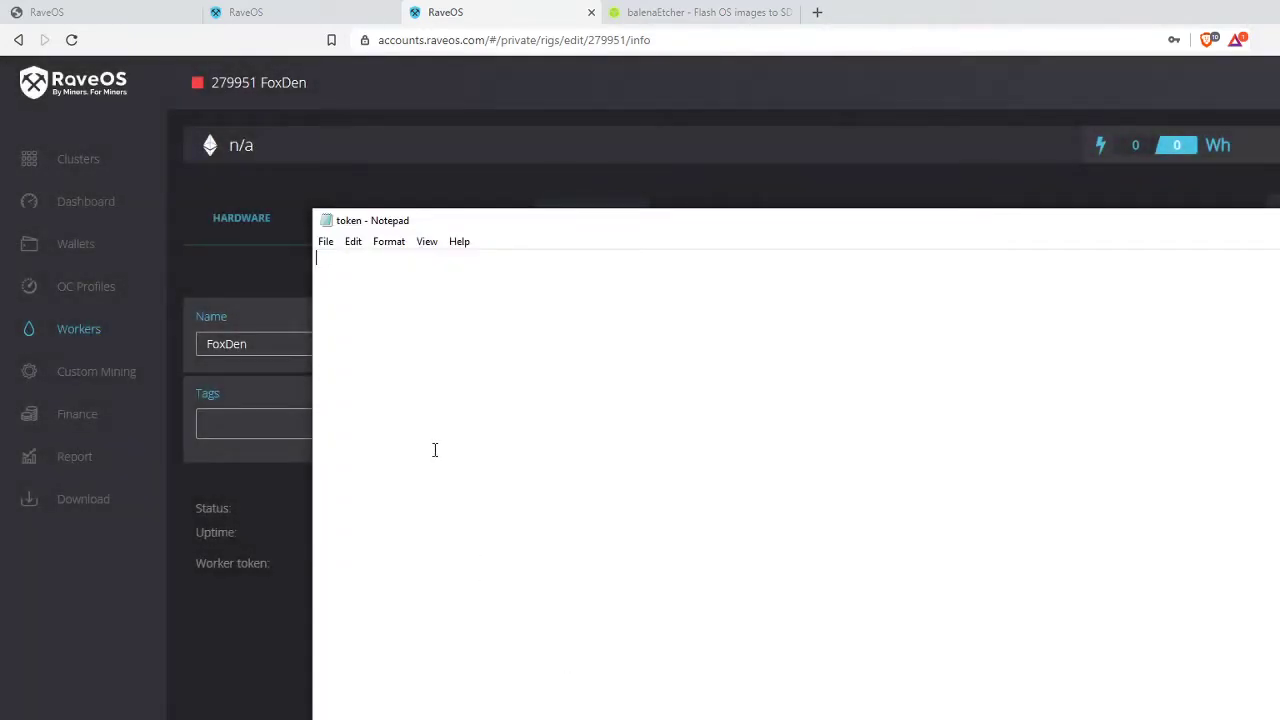
right_click(434, 450)
click(560, 521)
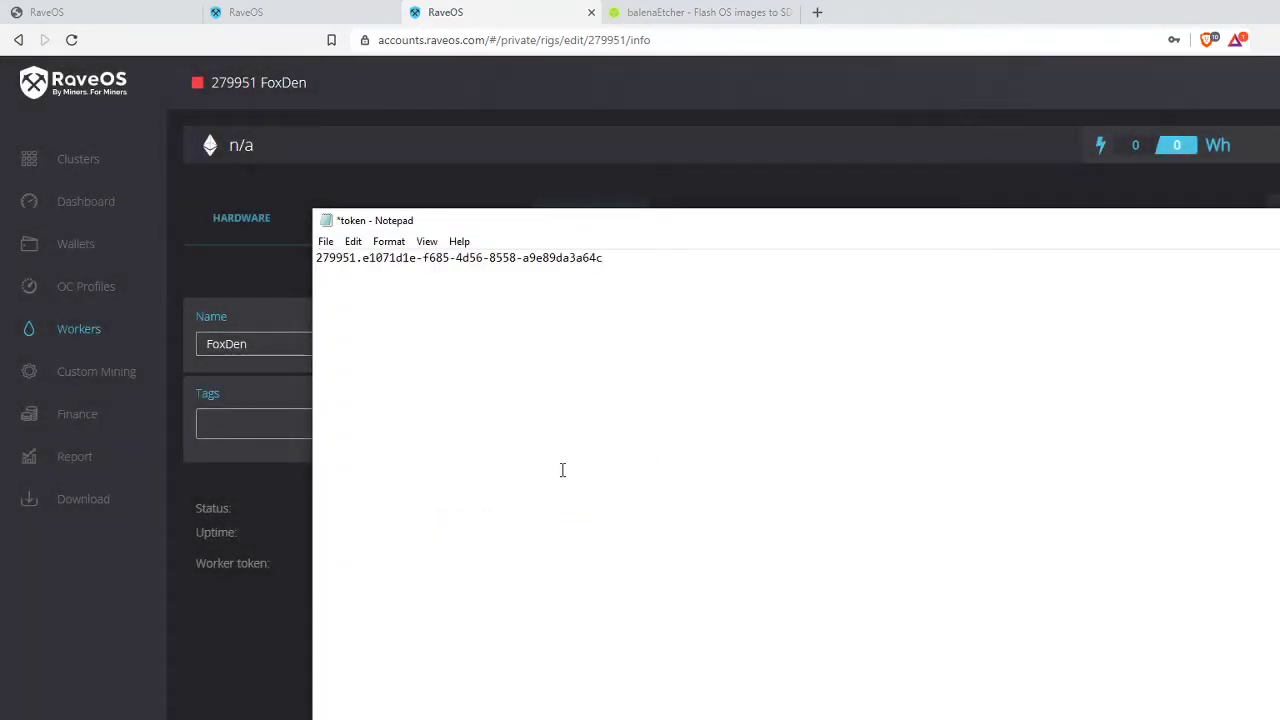
click(328, 243)
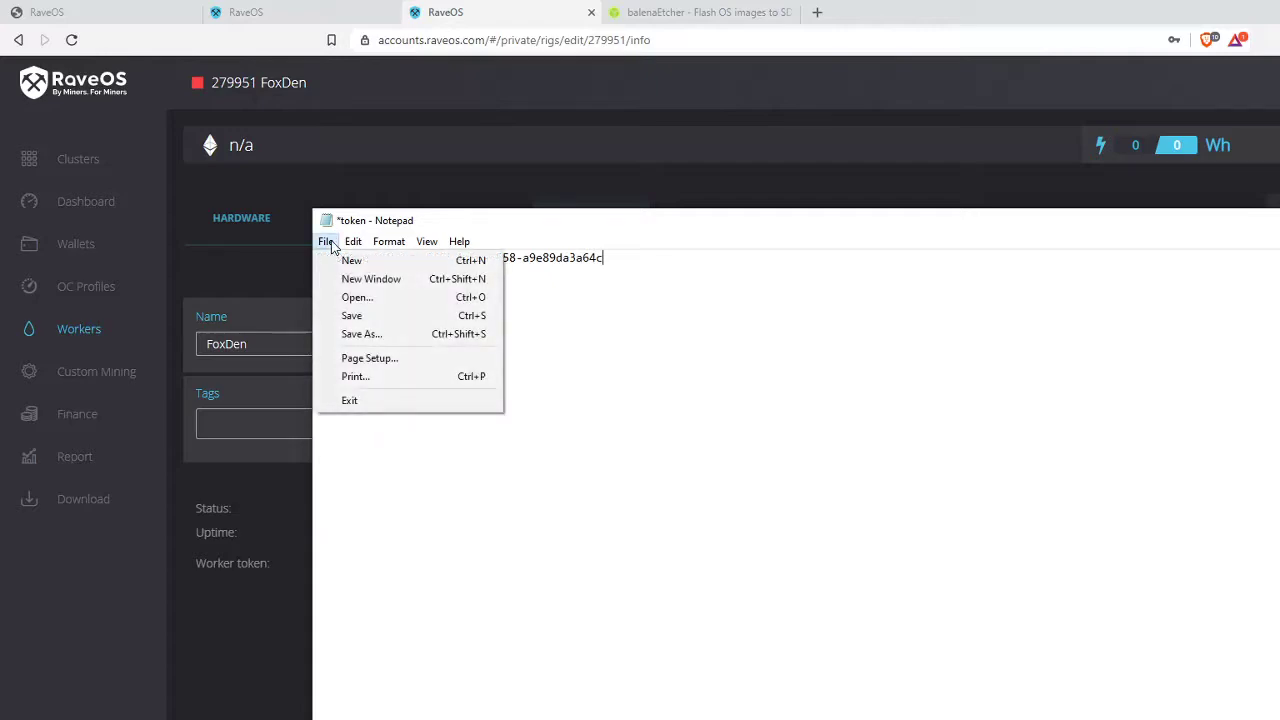
click(371, 315)
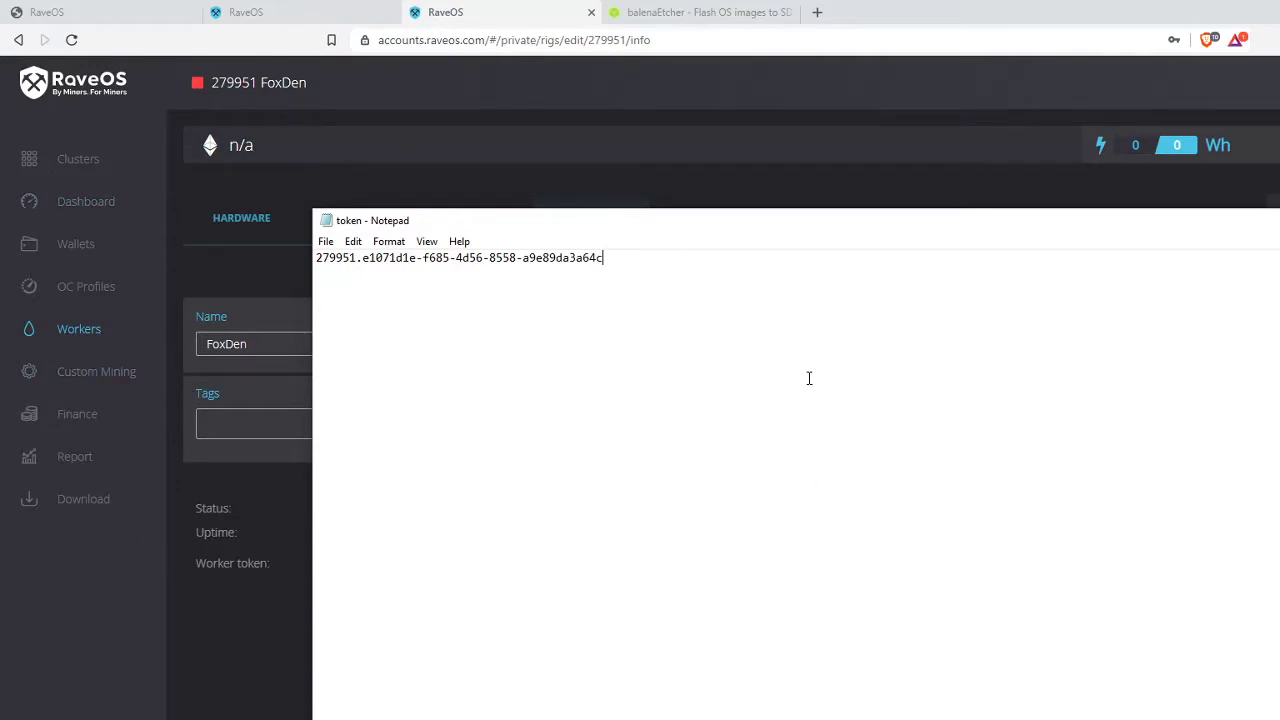
key(alt+Tab)
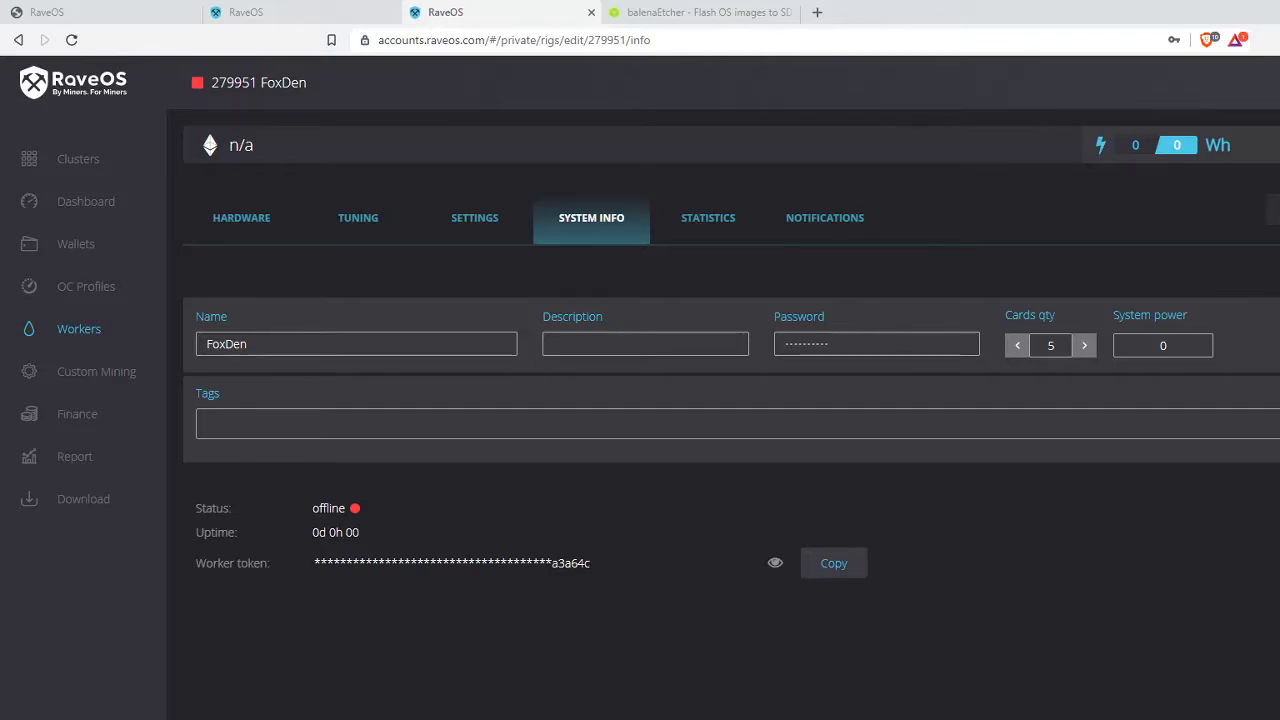
- Open the empty network file from MINING_OS (E:)'s config folder in Notepad
key(alt+Tab)
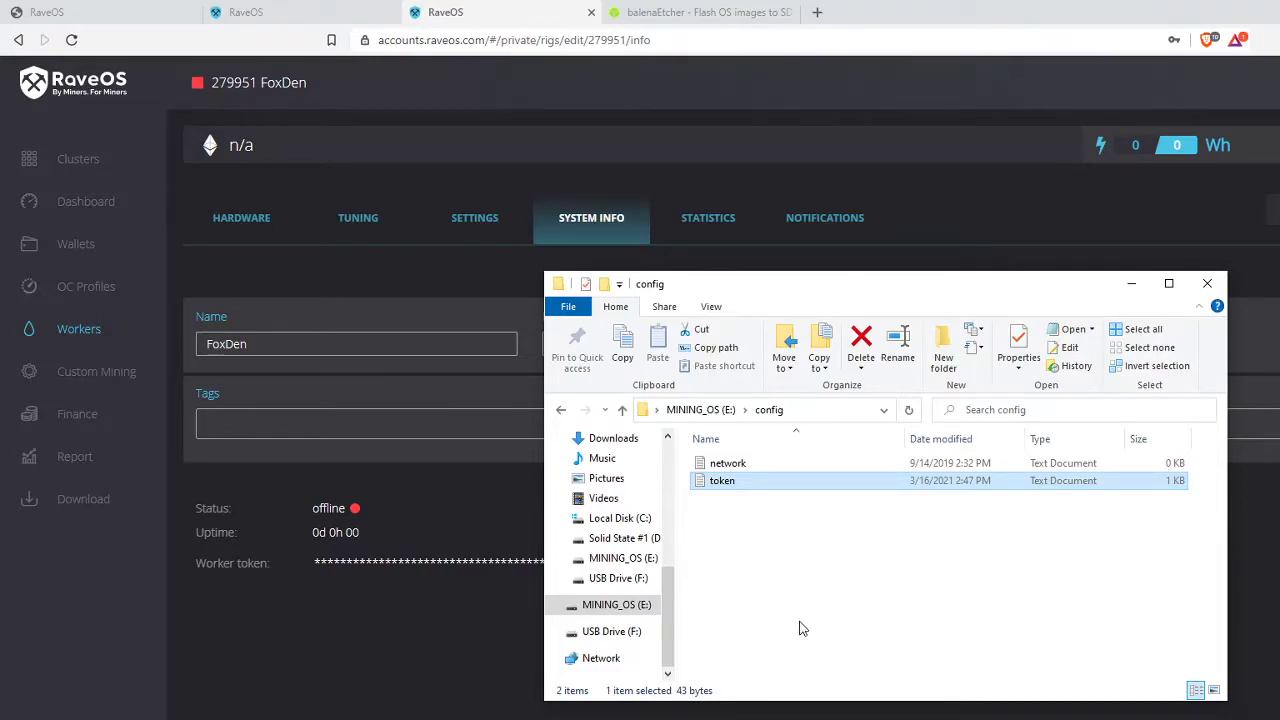
double_click(740, 464)
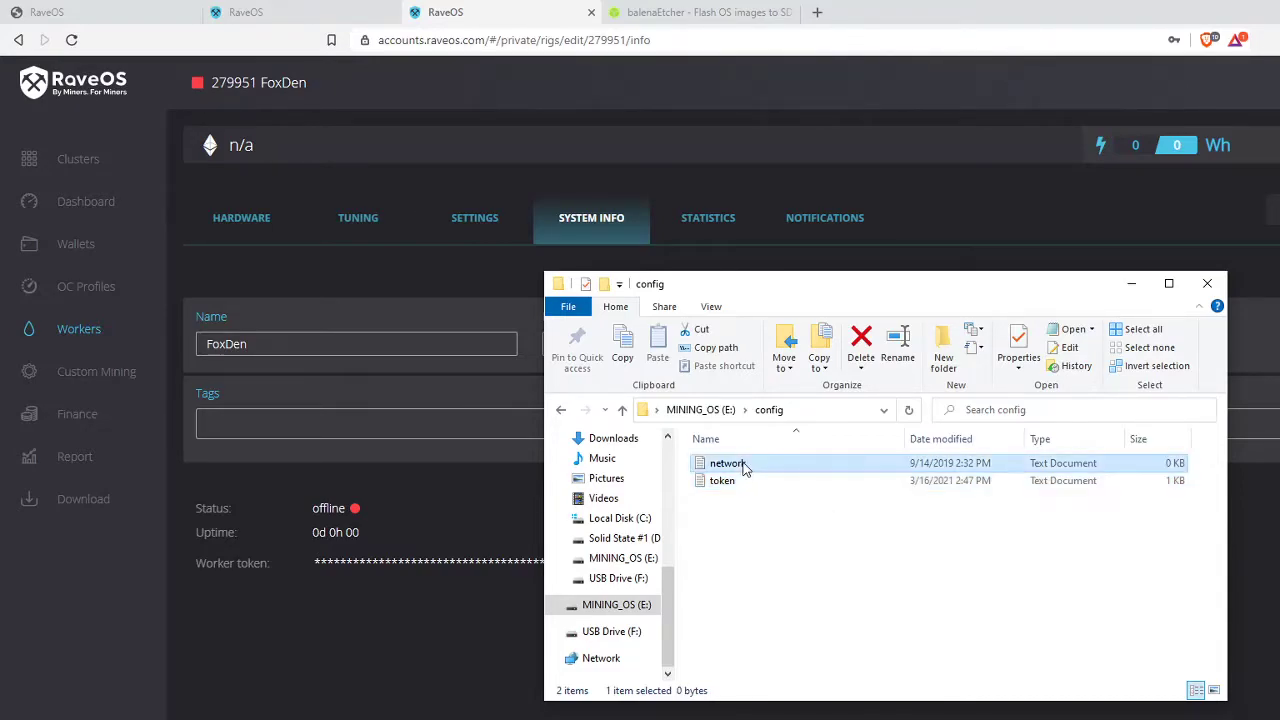
drag(505, 230, 445, 175)
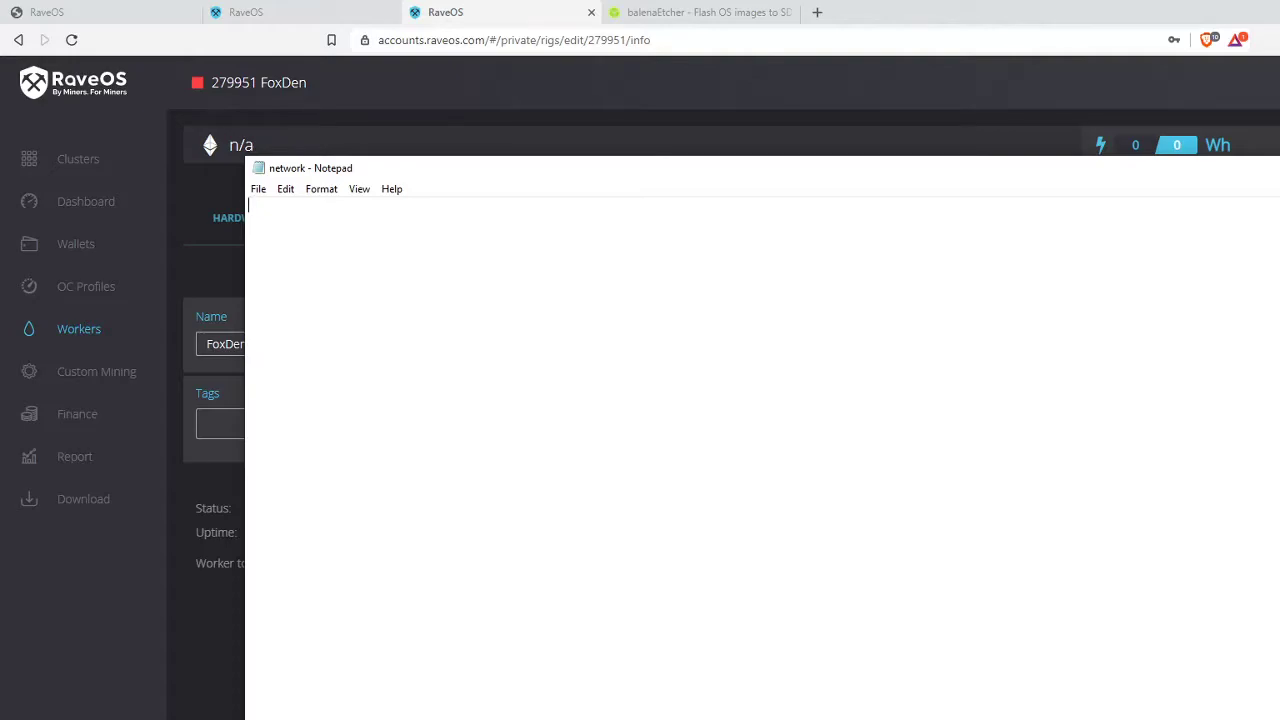
- Read the Network Settings section of the raveos.com installation guide
click(100, 10)
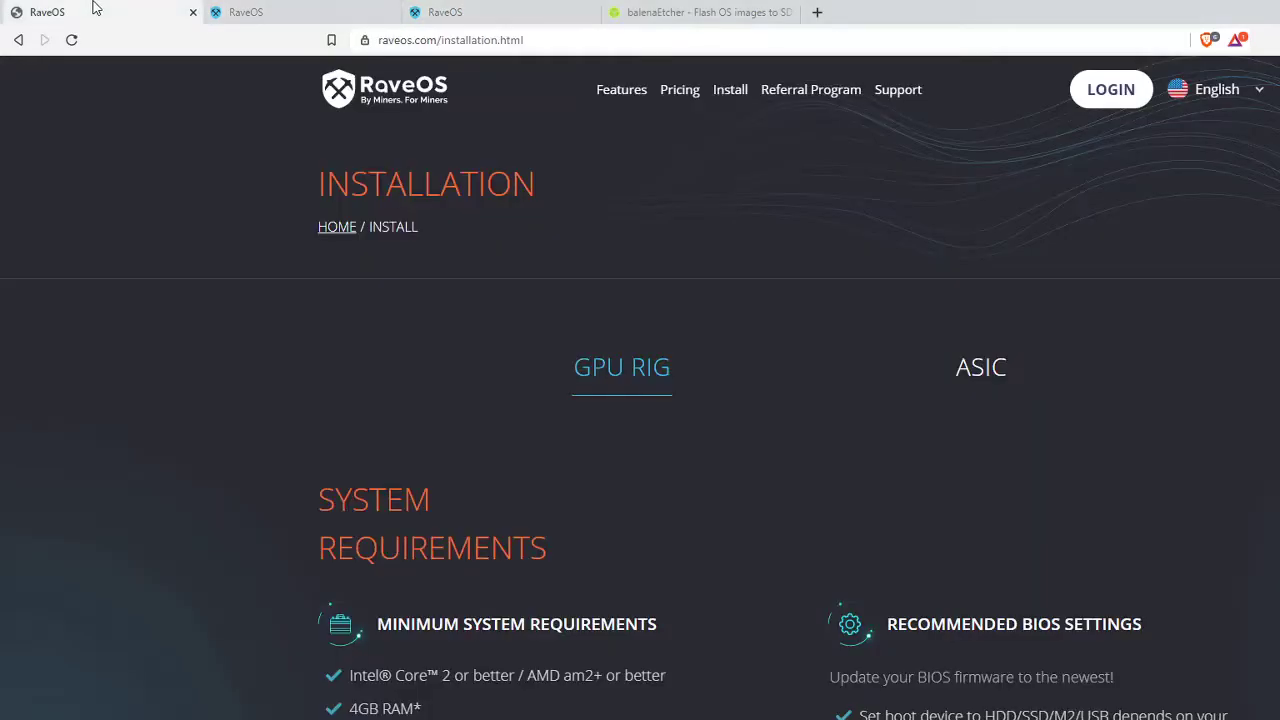
scroll(700, 460, down, 4)
scroll(737, 446, down, 15)
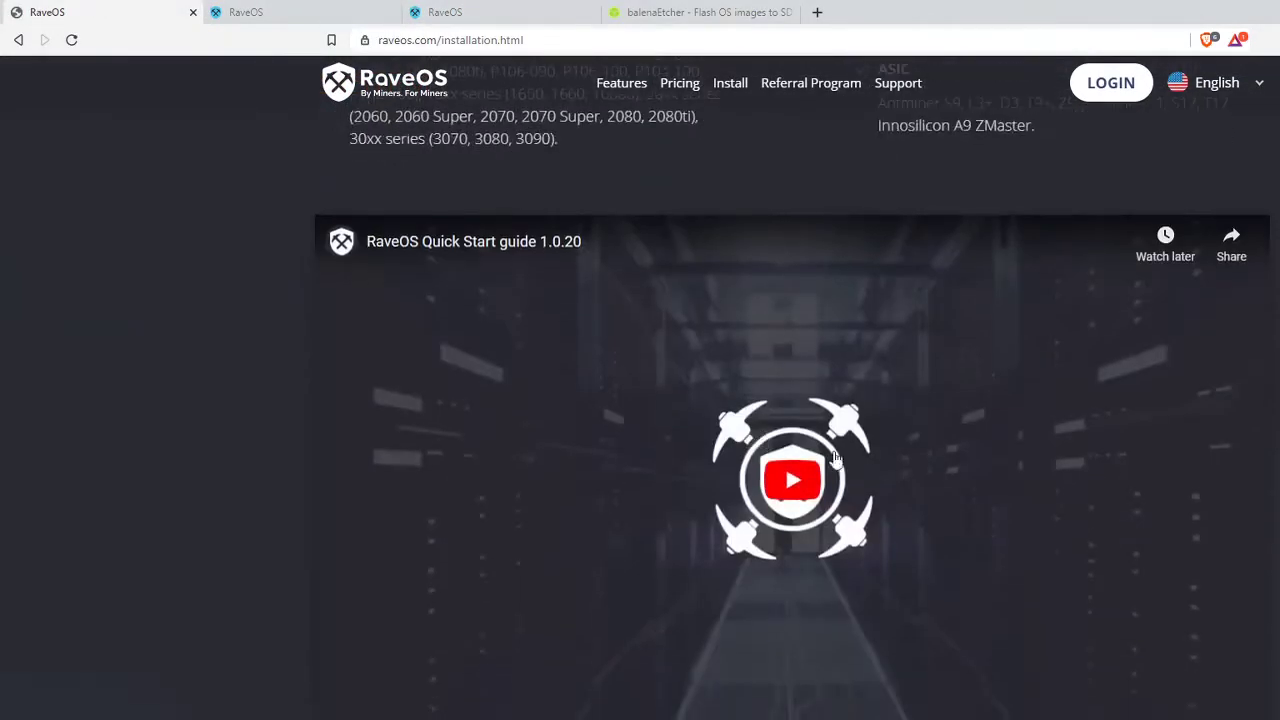
scroll(428, 505, down, 2)
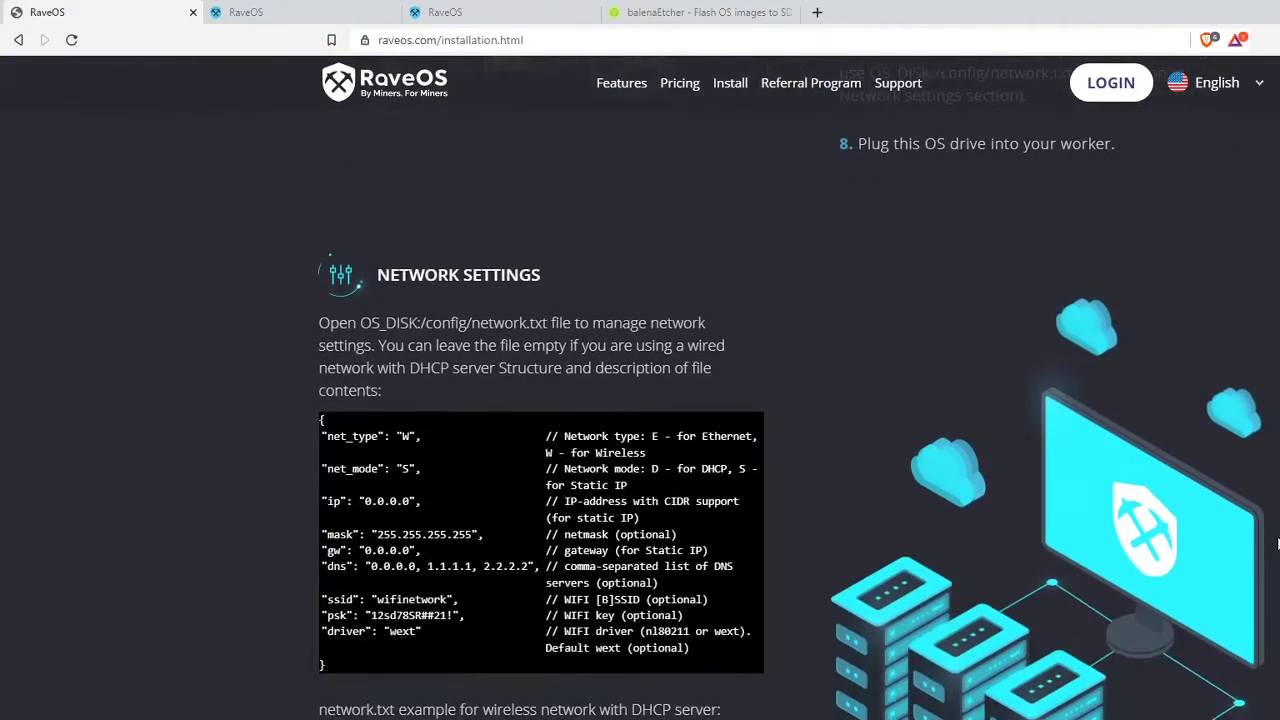
scroll(428, 505, down, 2)
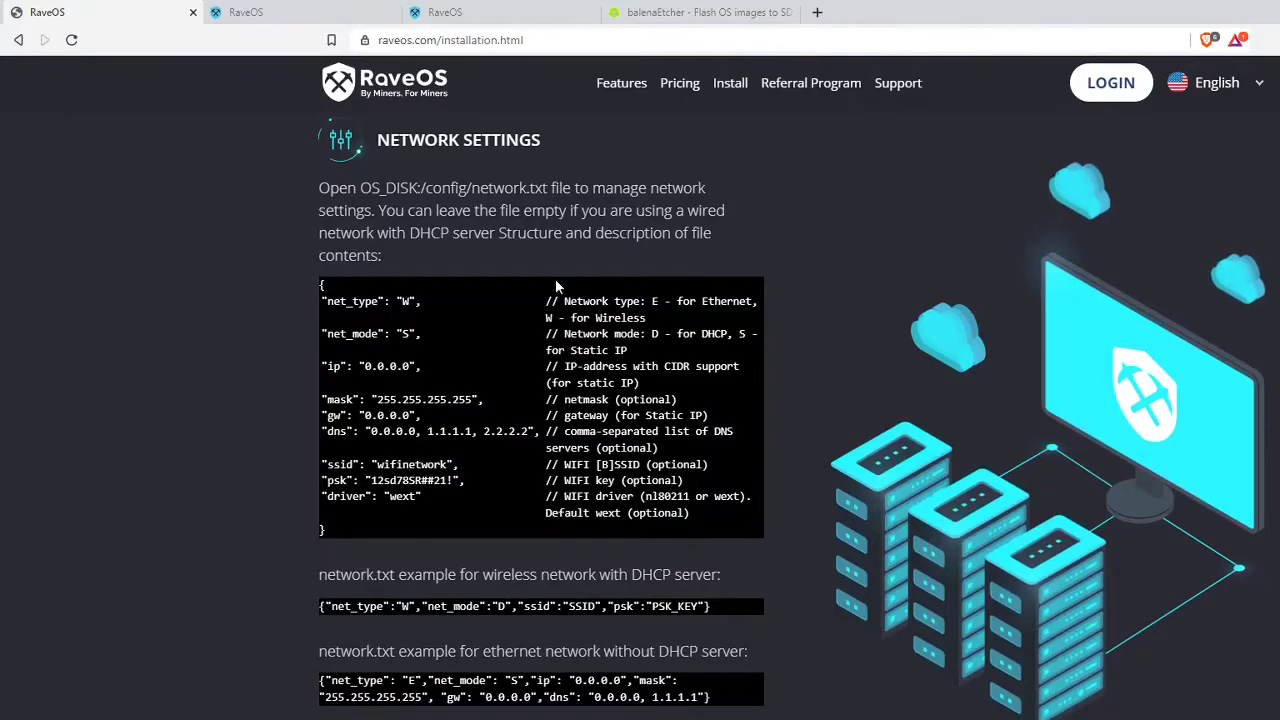
drag(285, 136, 740, 705)
click(810, 263)
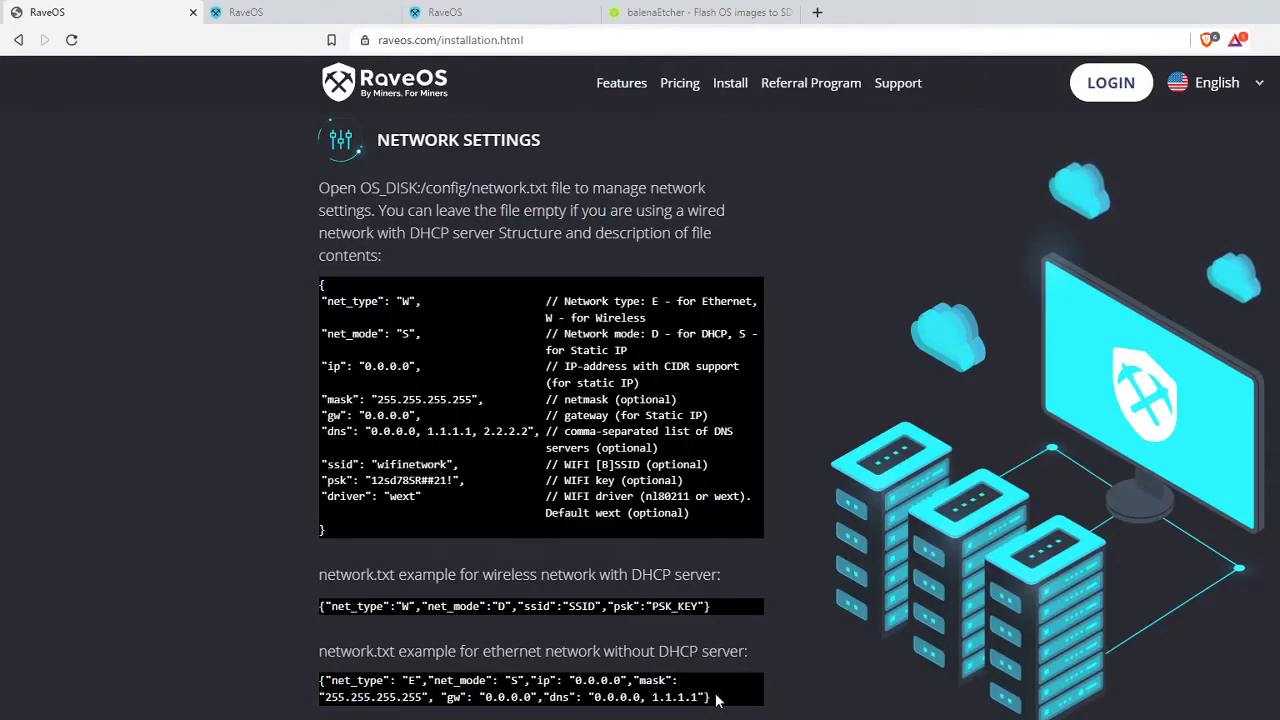
scroll(775, 580, down, 1)
scroll(804, 577, up, 9)
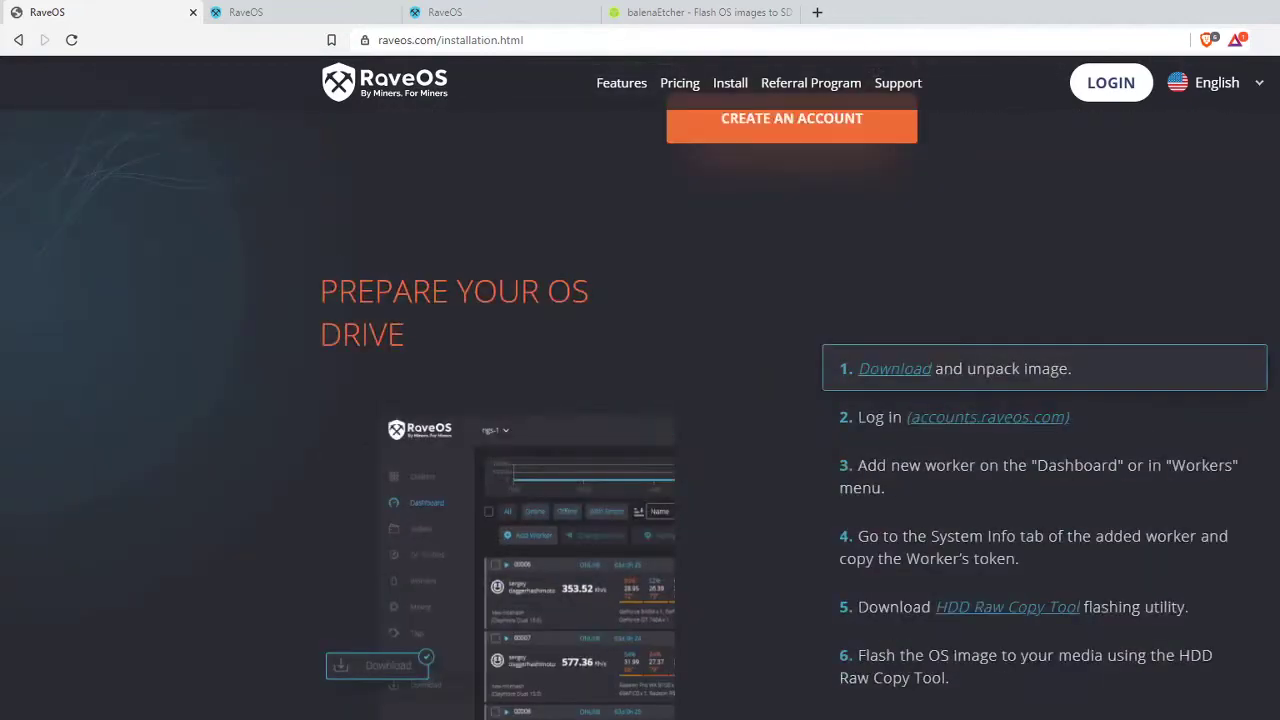
- Hide the Notepad network file and return to FoxDen's System Info page
key(alt+Tab)
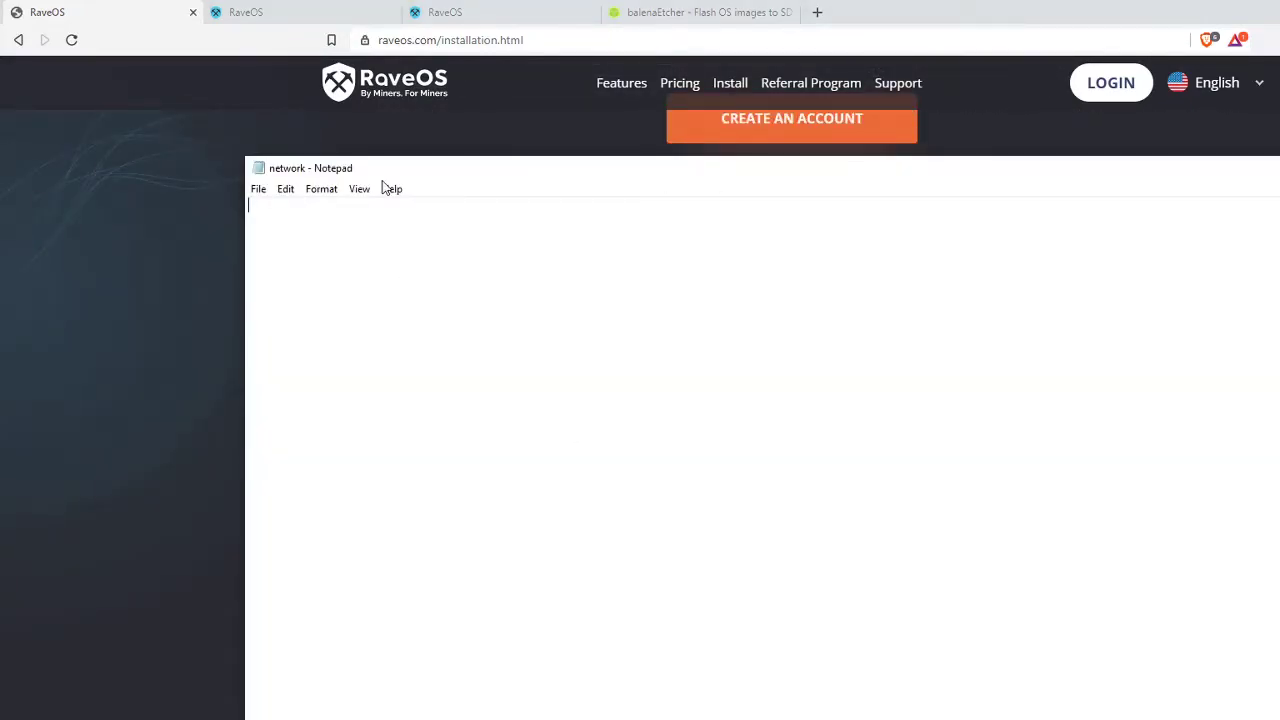
key(alt+Tab)
click(232, 13)
click(500, 8)
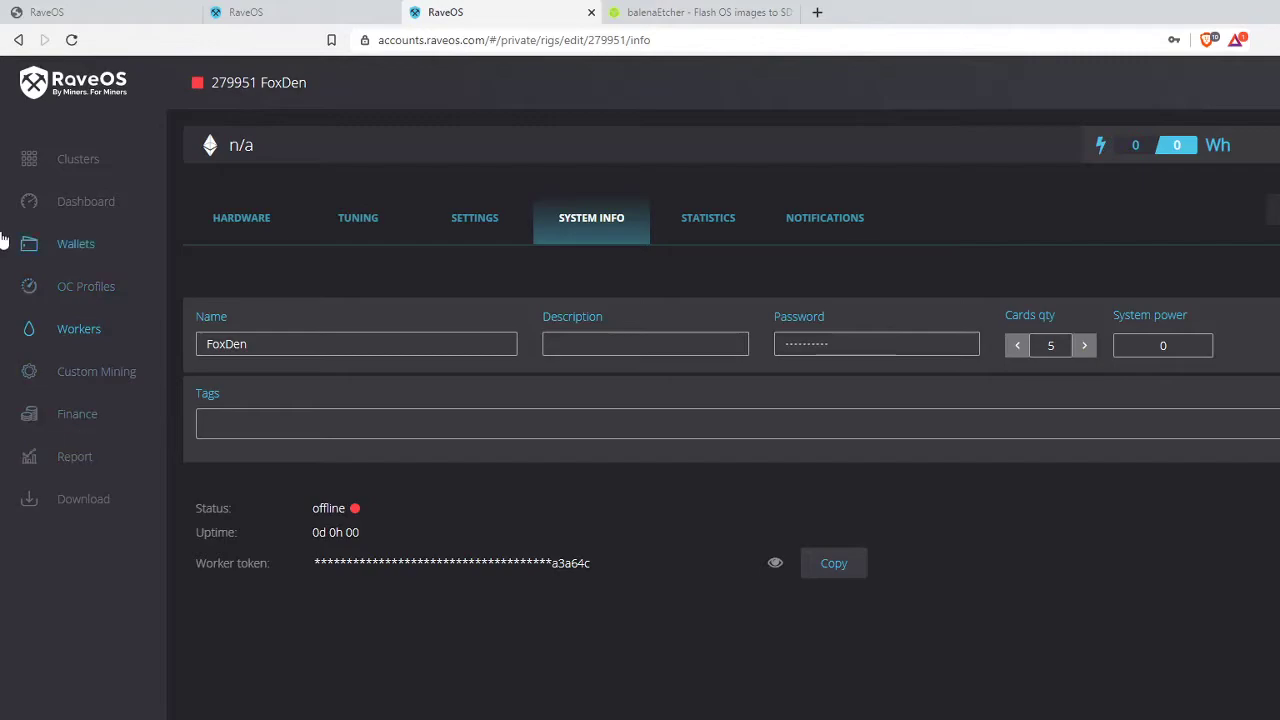
- Go to the Wallets page from the left sidebar
click(82, 250)
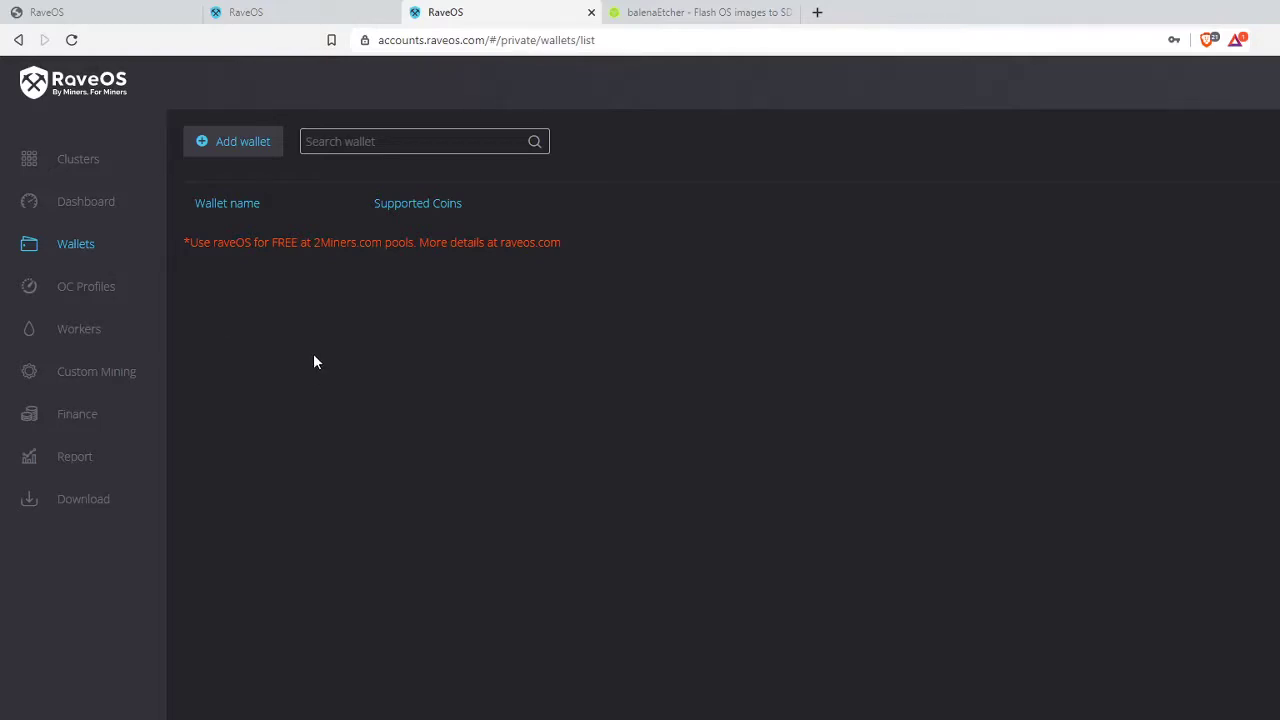
- Add a new wallet named 'Fox Den'
click(261, 142)
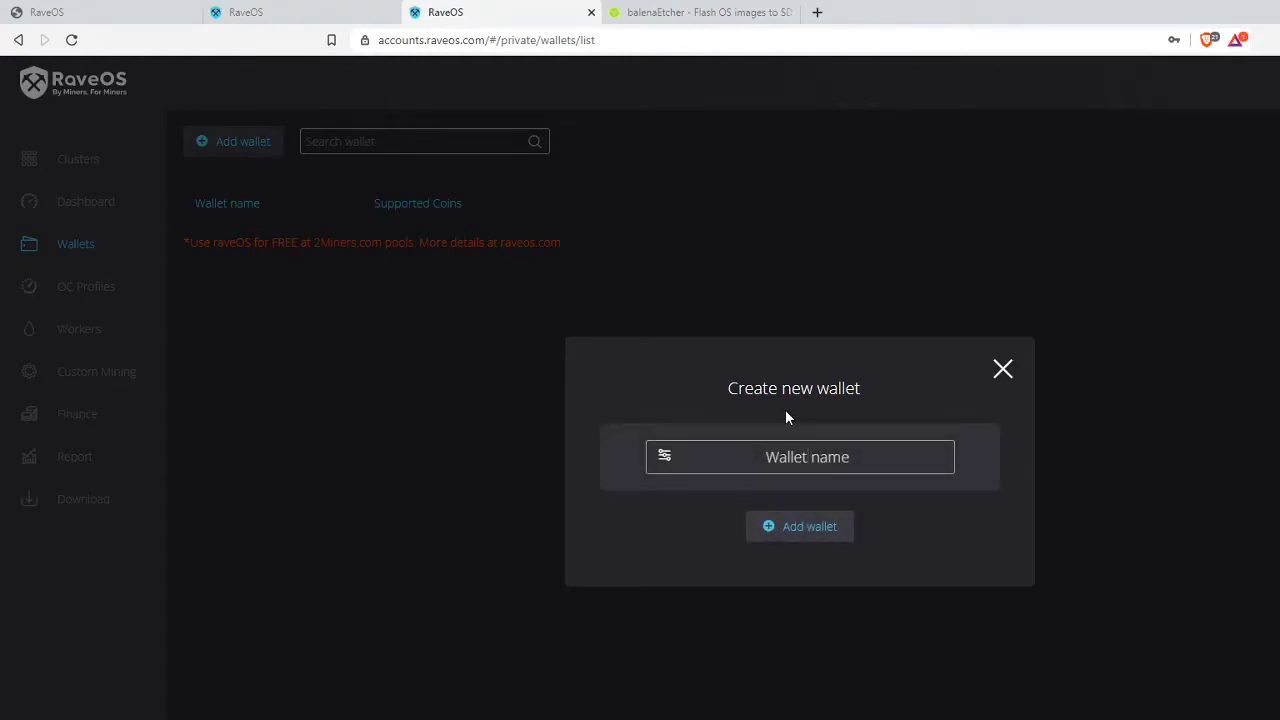
text(Fox Den)
click(840, 527)
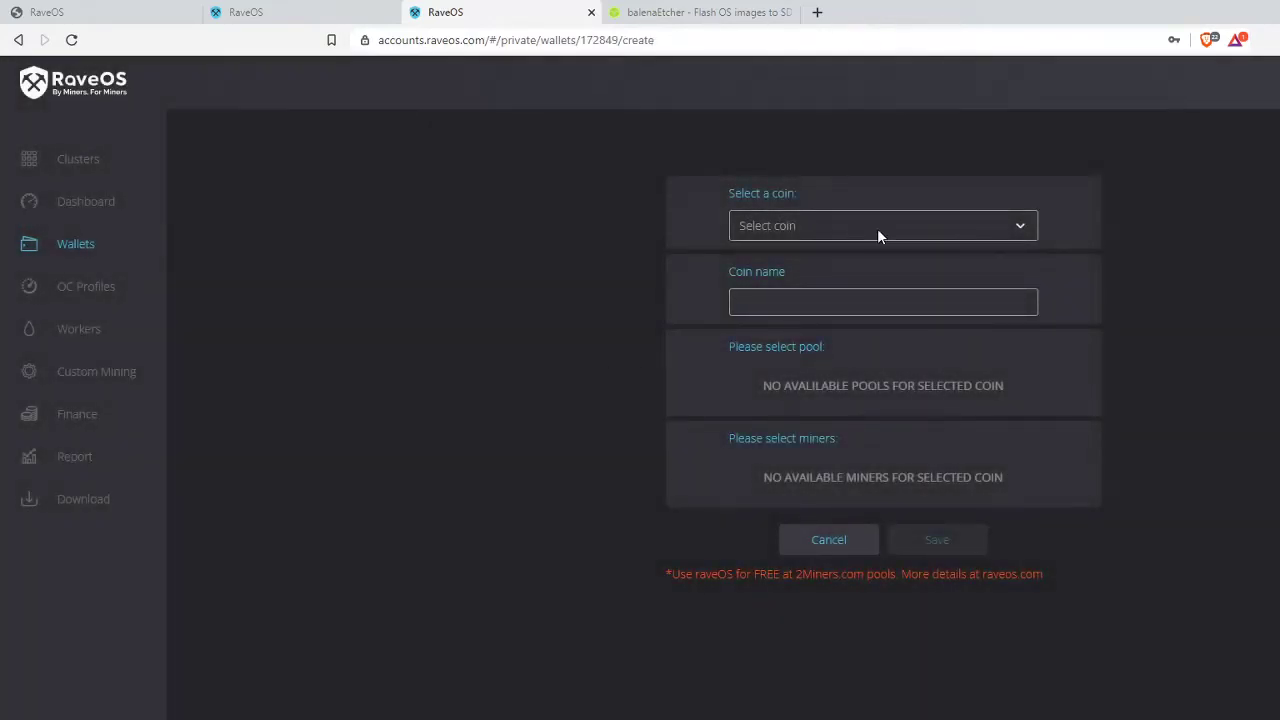
- Search the coin list for 'Ether' and set the wallet's coin to Ethereum
click(884, 225)
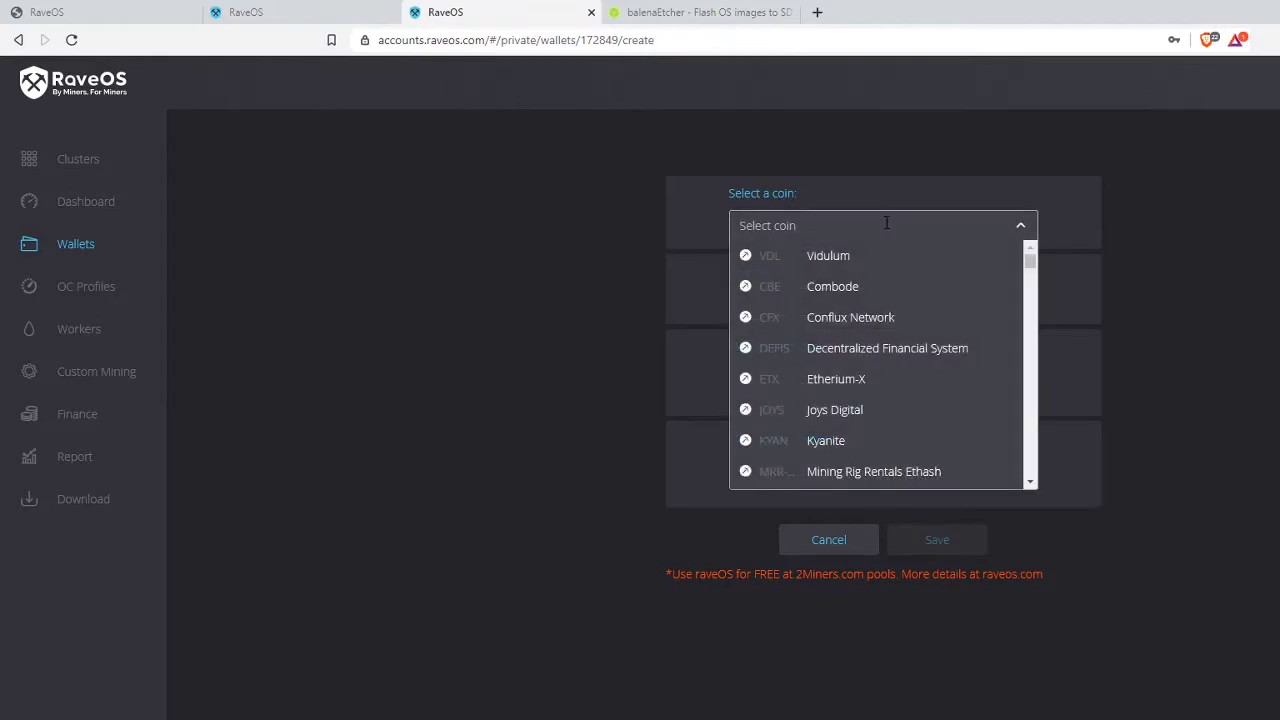
drag(1031, 256, 1031, 480)
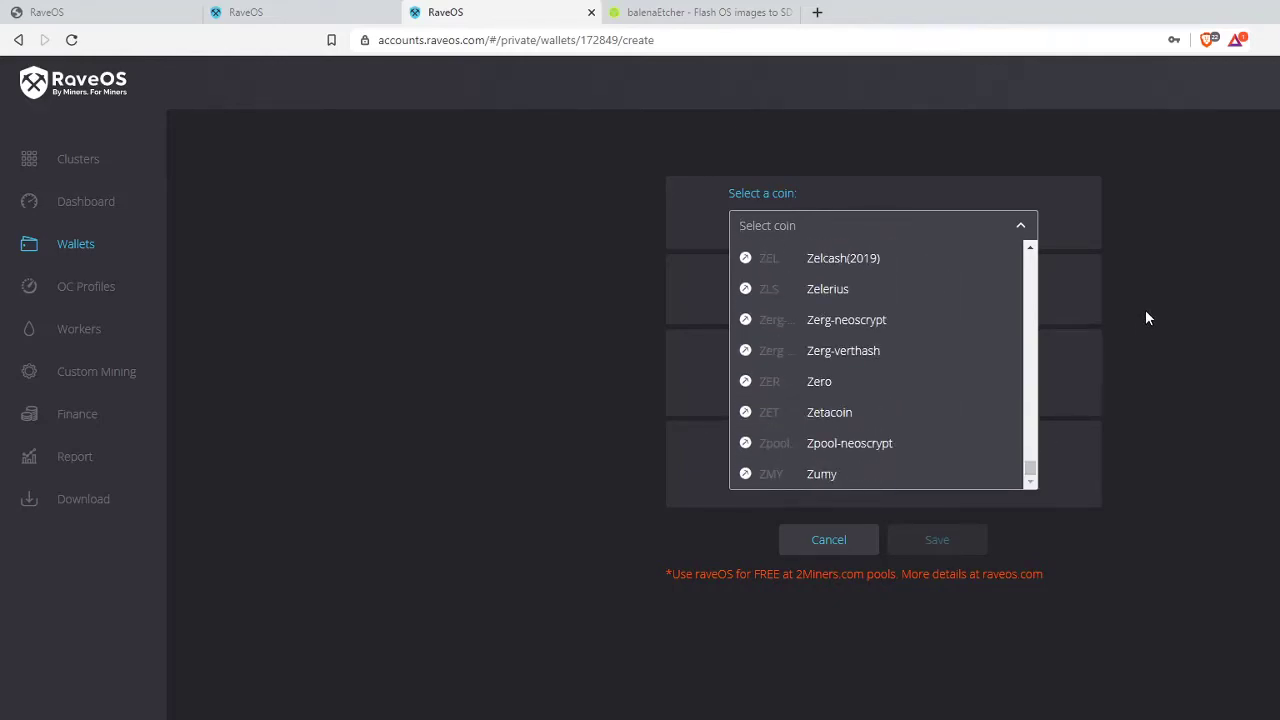
drag(1031, 478, 1034, 255)
click(1129, 221)
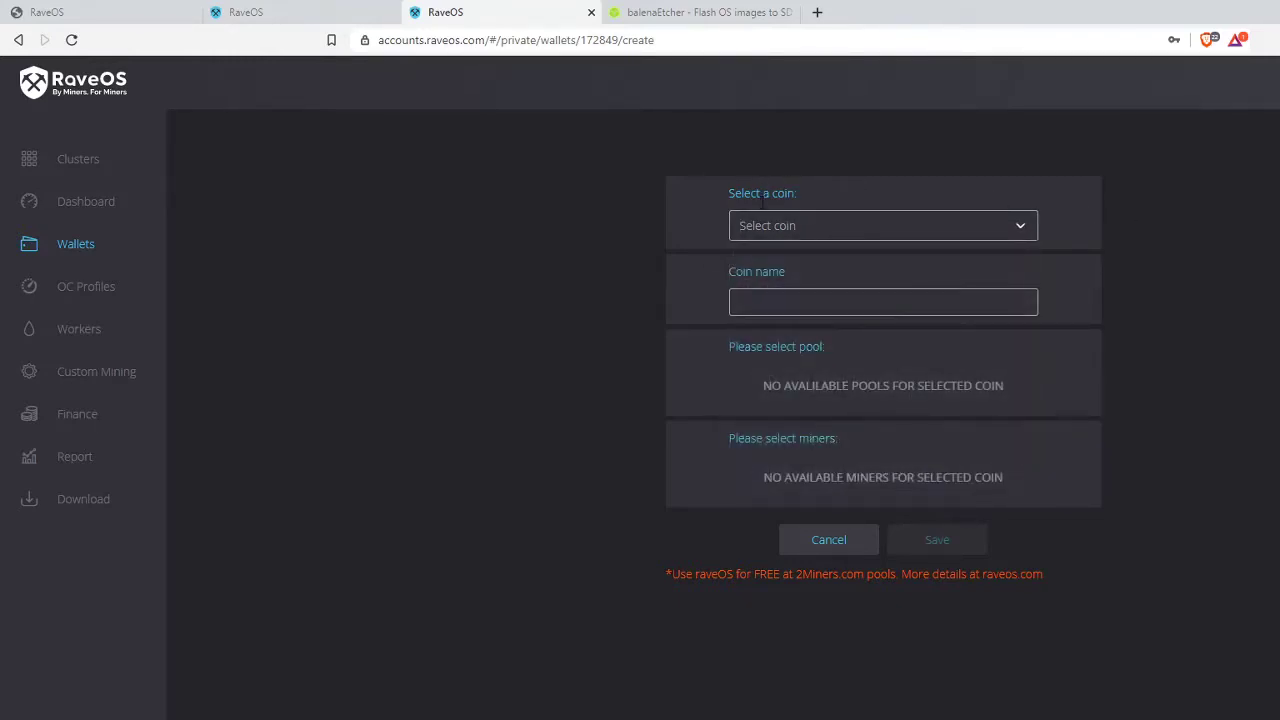
click(793, 228)
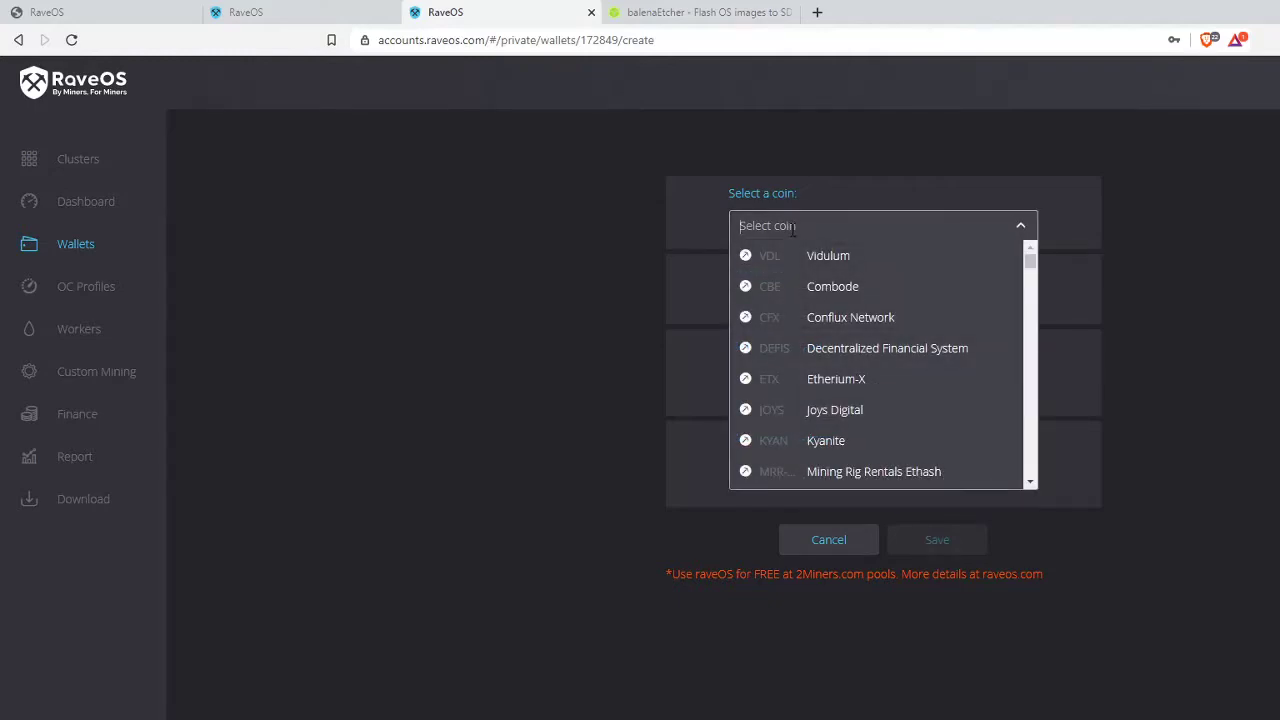
text(Ether)
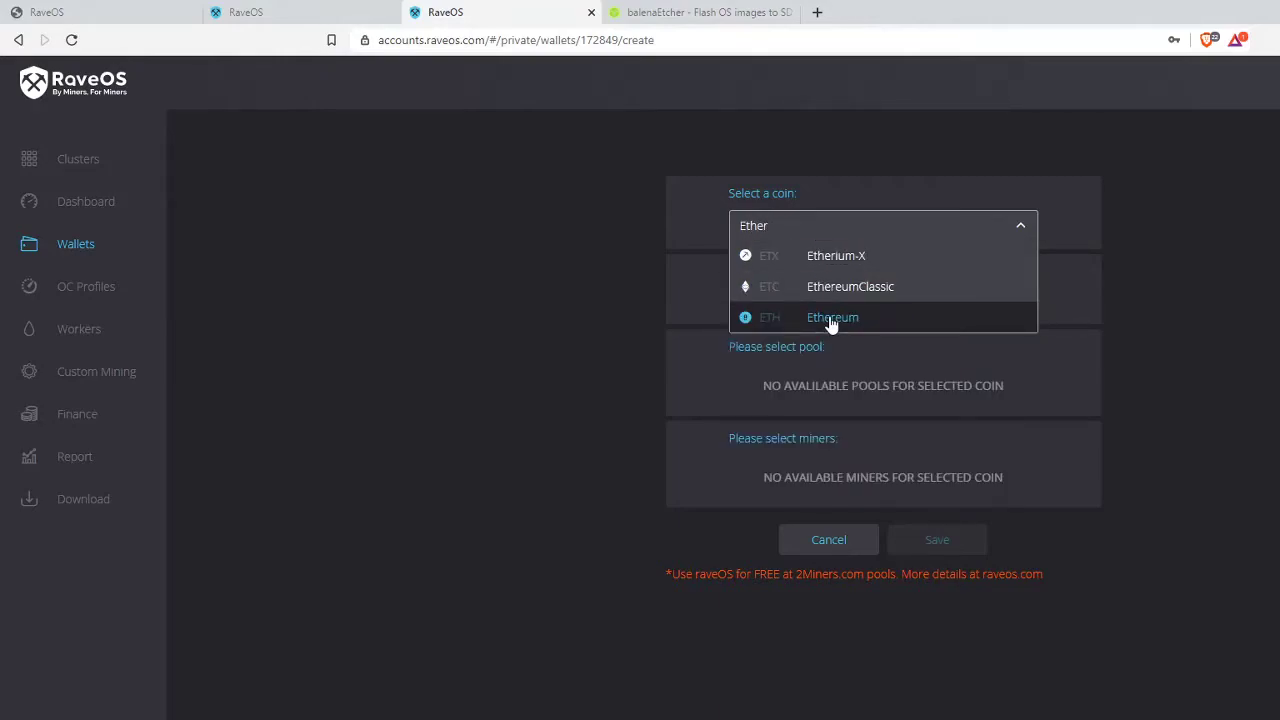
click(831, 320)
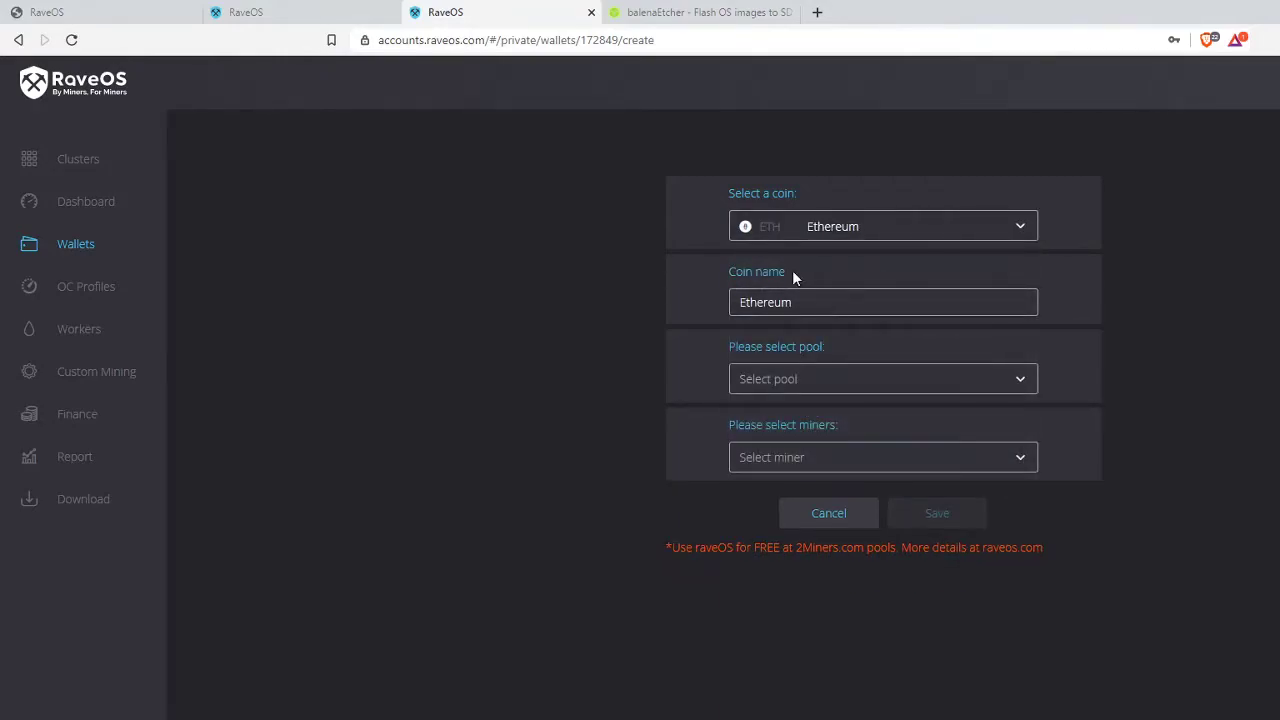
- Choose 2miners from the pool list for the Ethereum wallet
click(874, 379)
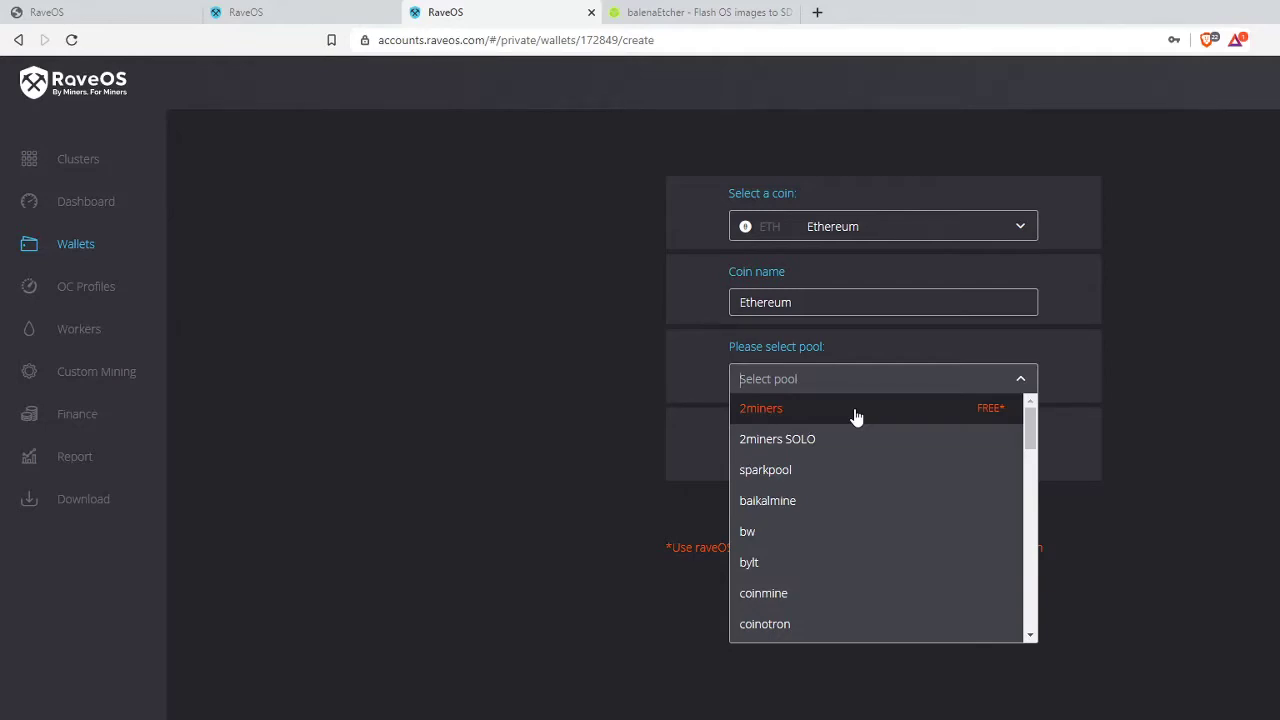
drag(1029, 431, 1034, 474)
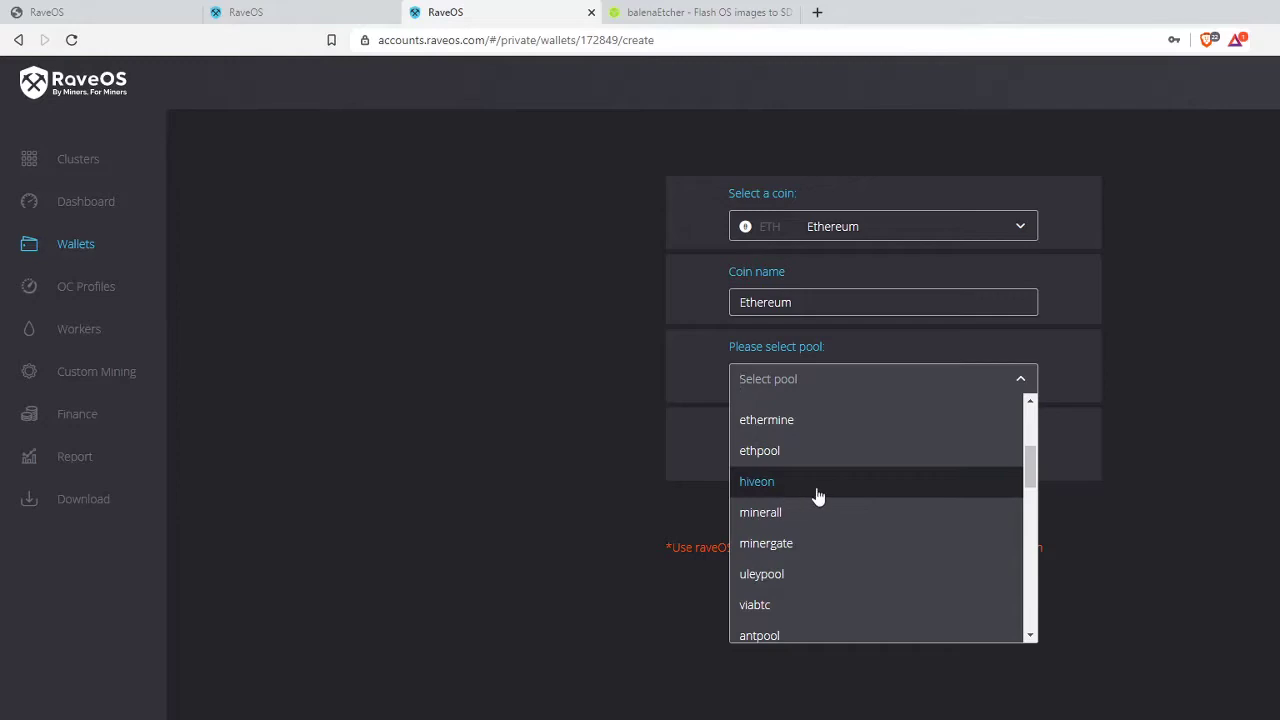
scroll(800, 480, down, 1)
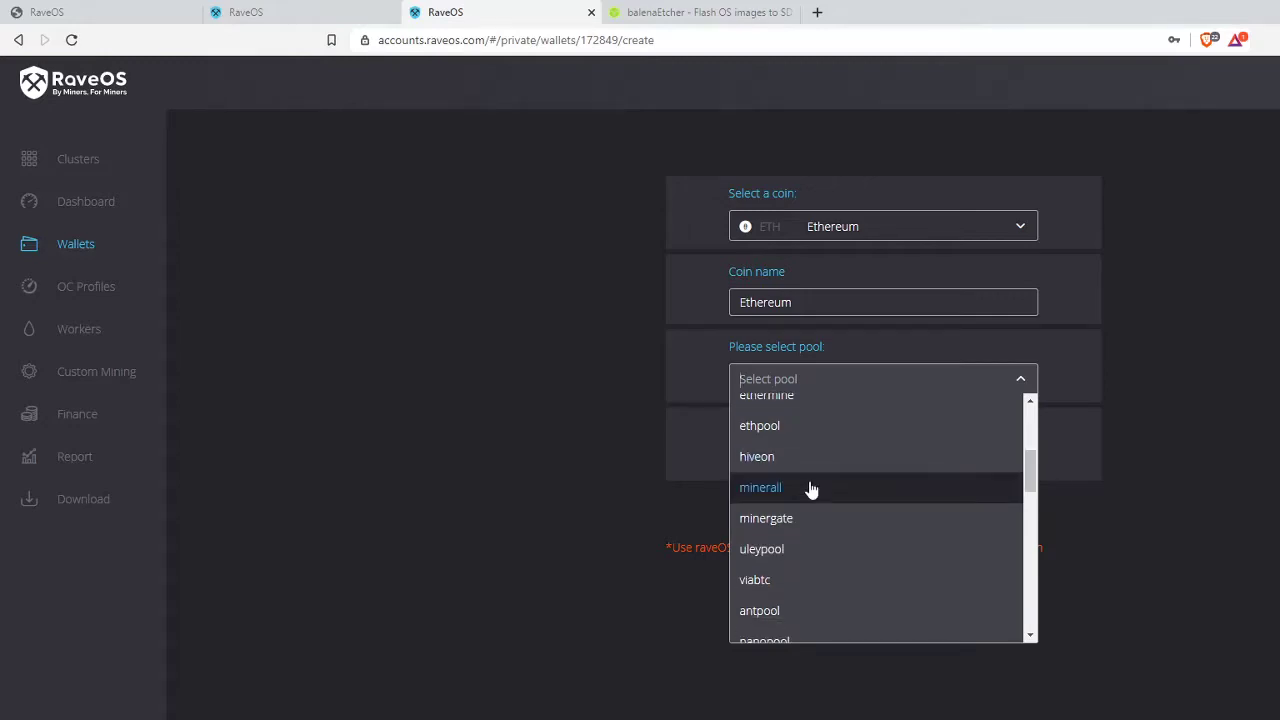
drag(1028, 468, 1025, 551)
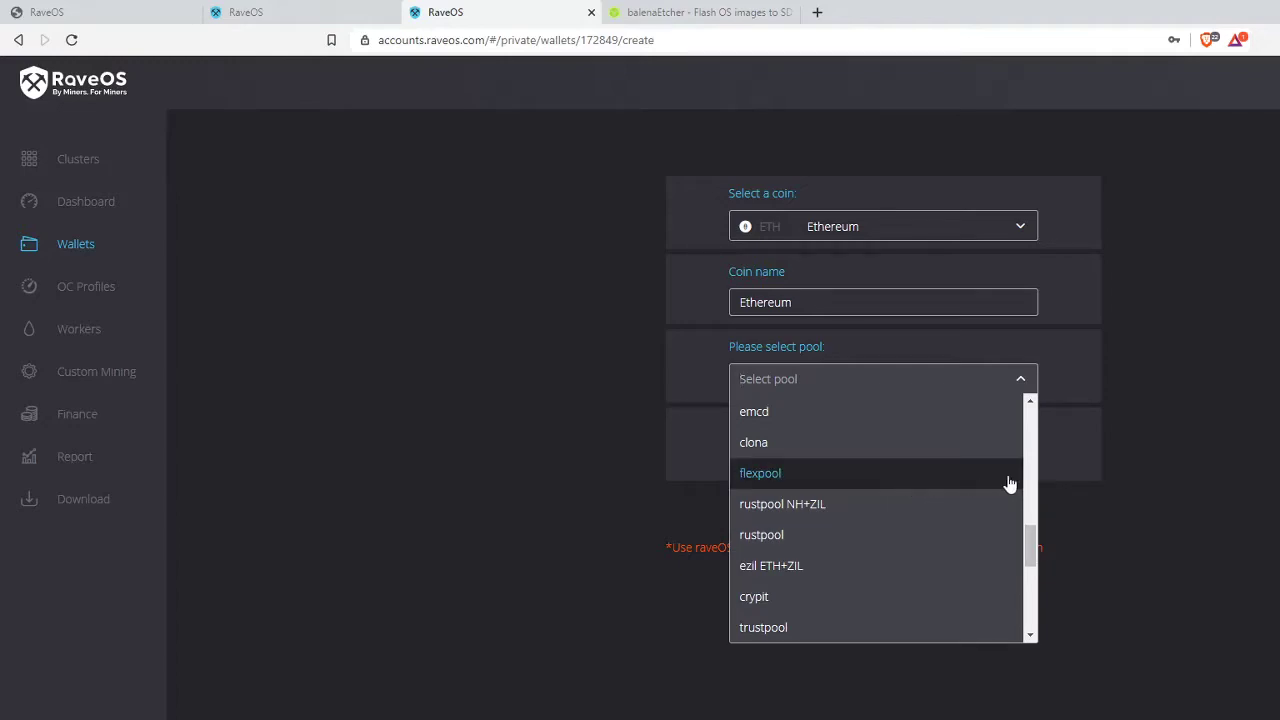
drag(1033, 547, 1035, 608)
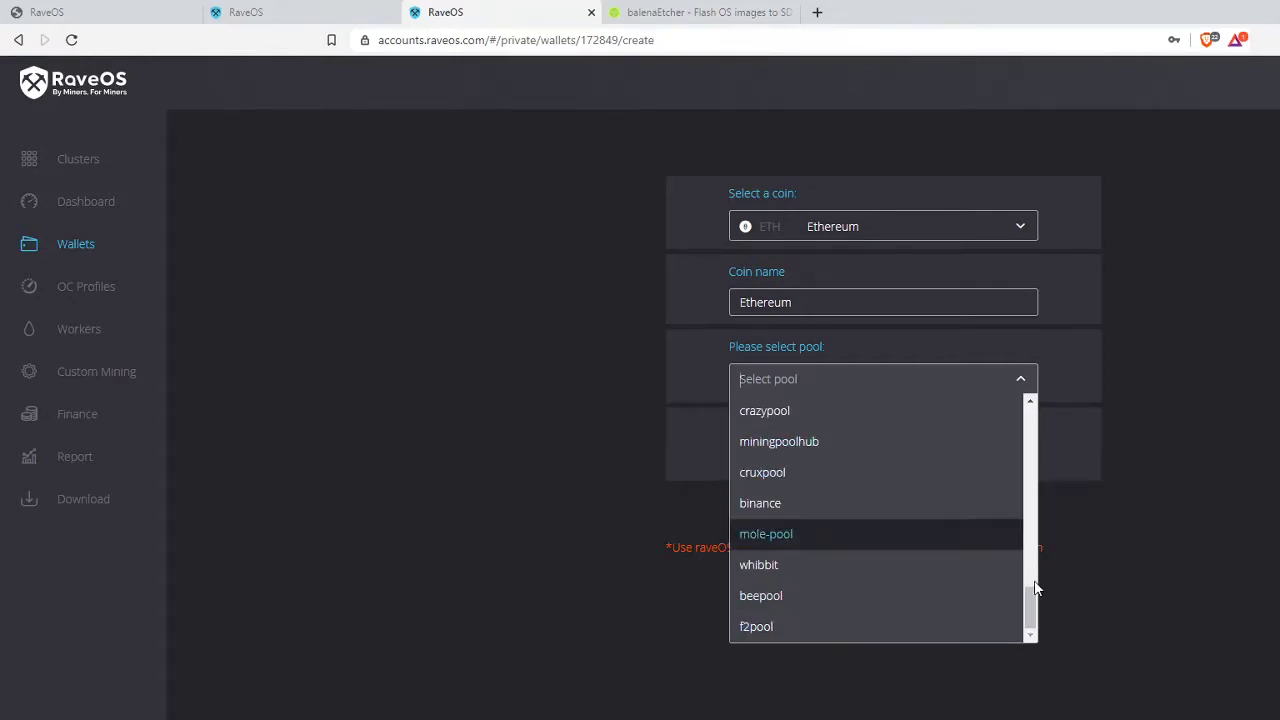
drag(1035, 615, 1040, 419)
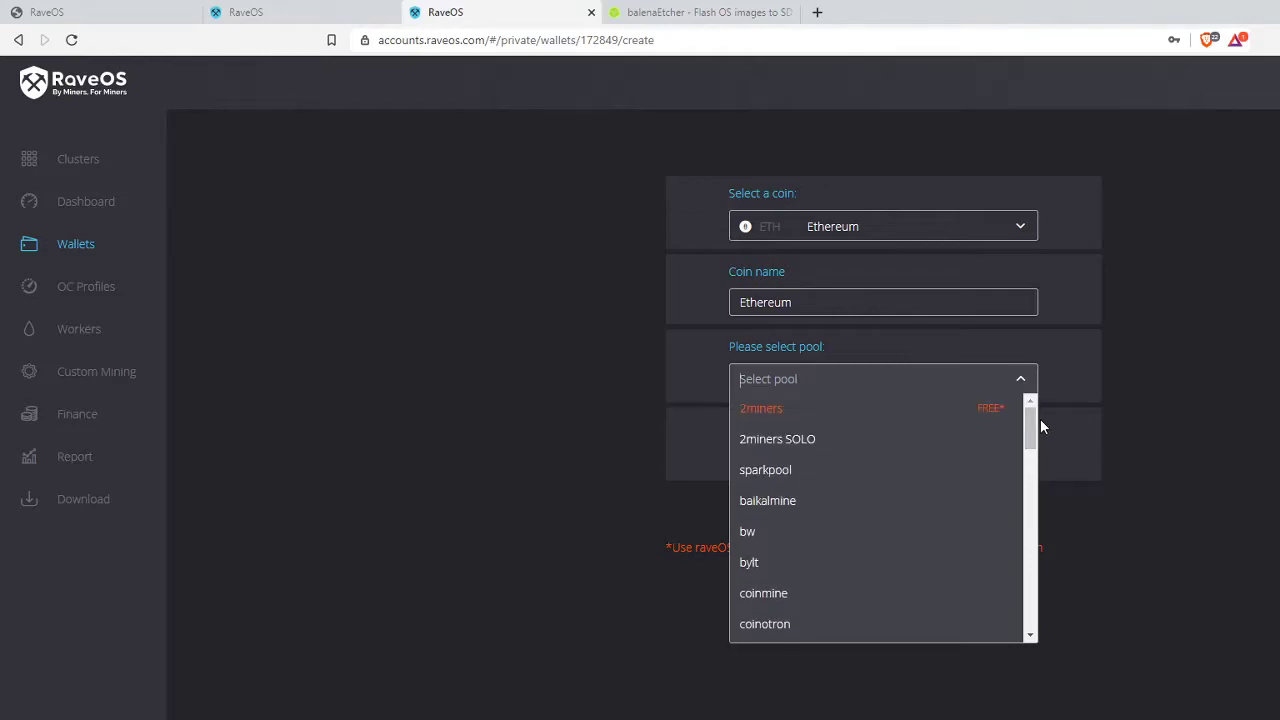
click(837, 409)
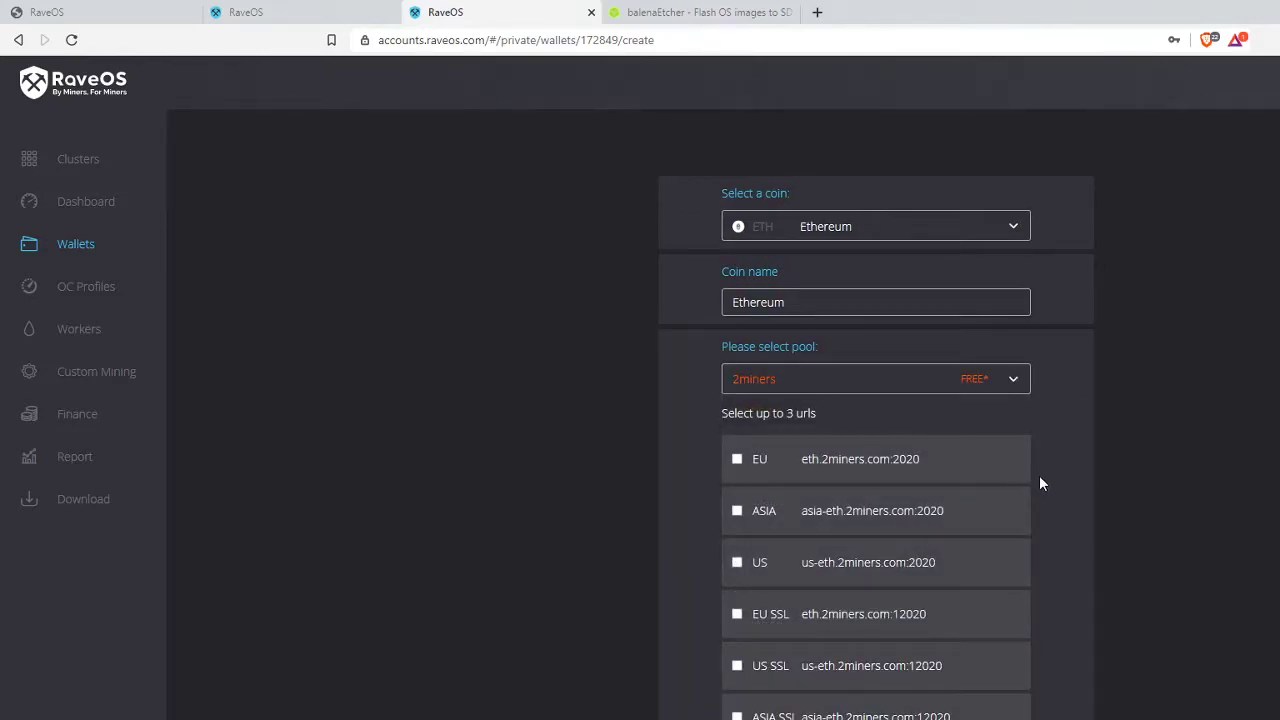
- Leave only the US (port 2020) and US SSL (port 12020) server URLs ticked
scroll(1040, 483, down, 1)
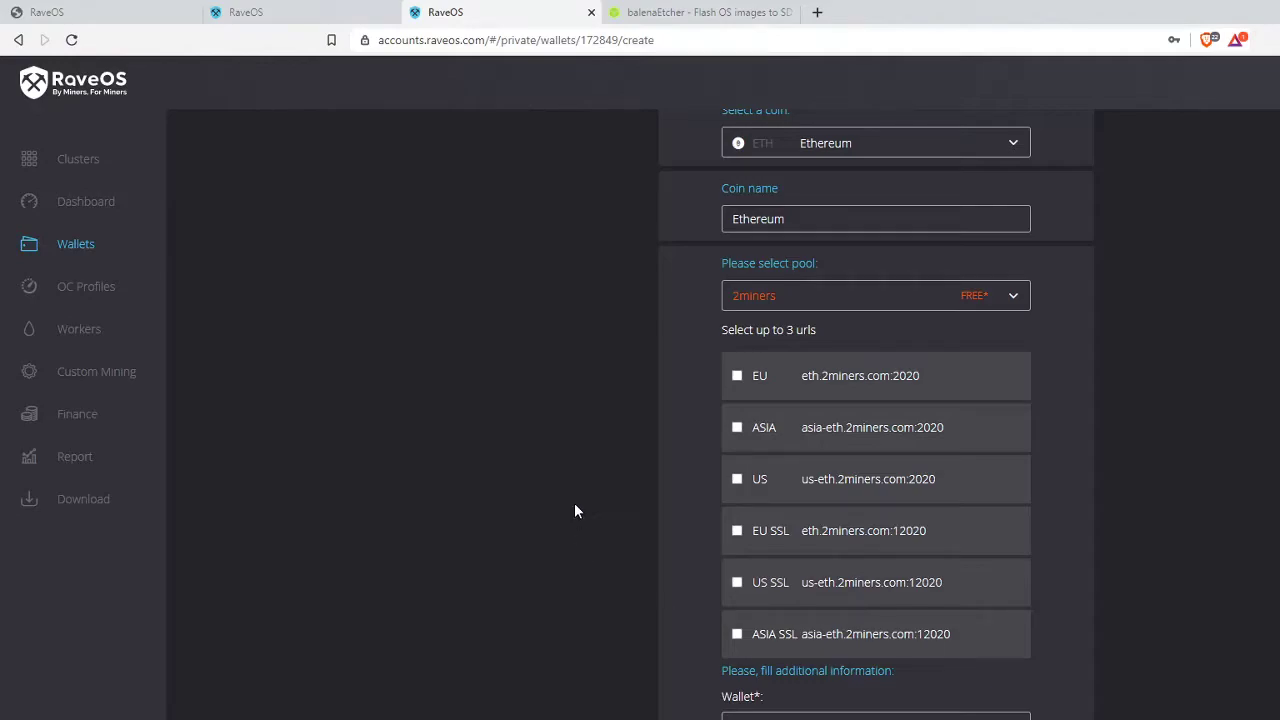
click(737, 480)
click(737, 480)
click(737, 582)
click(737, 531)
click(737, 531)
click(737, 377)
click(737, 480)
click(742, 585)
scroll(619, 557, down, 2)
click(790, 557)
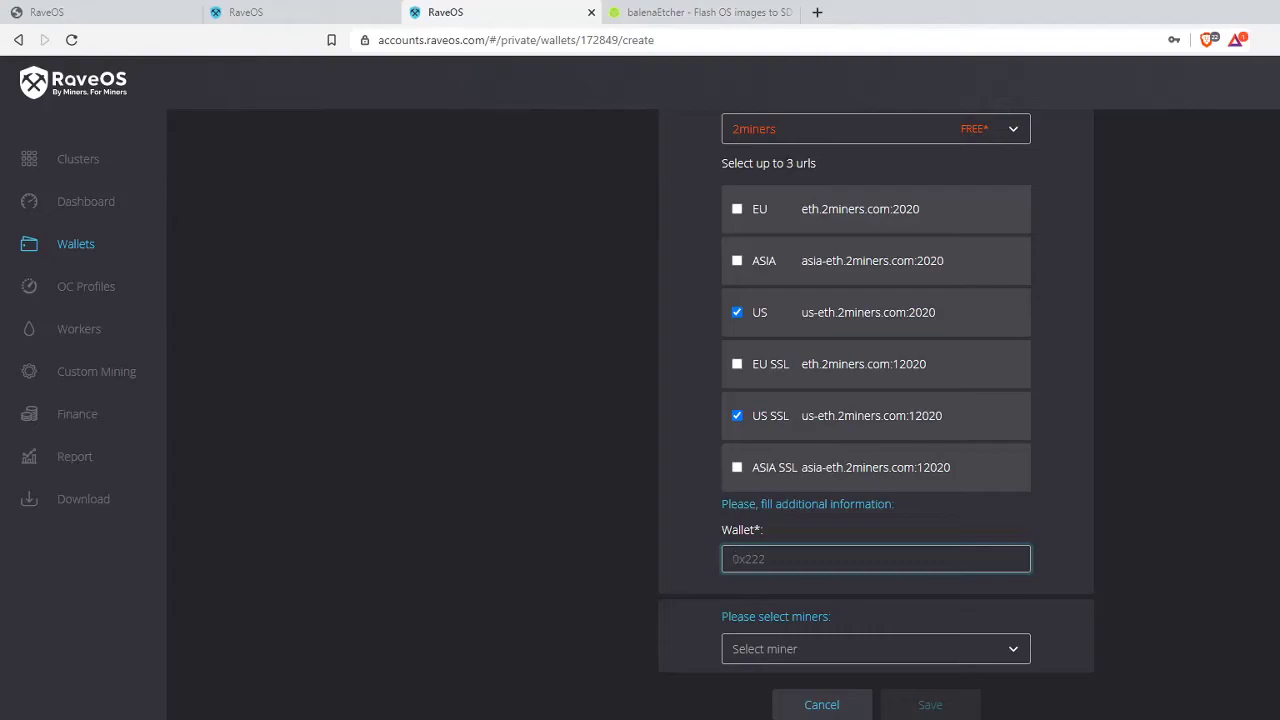
- Copy the wallet address from the 'Video's Only' Notepad file, then return to the browser
key(super+d)
double_click(96, 630)
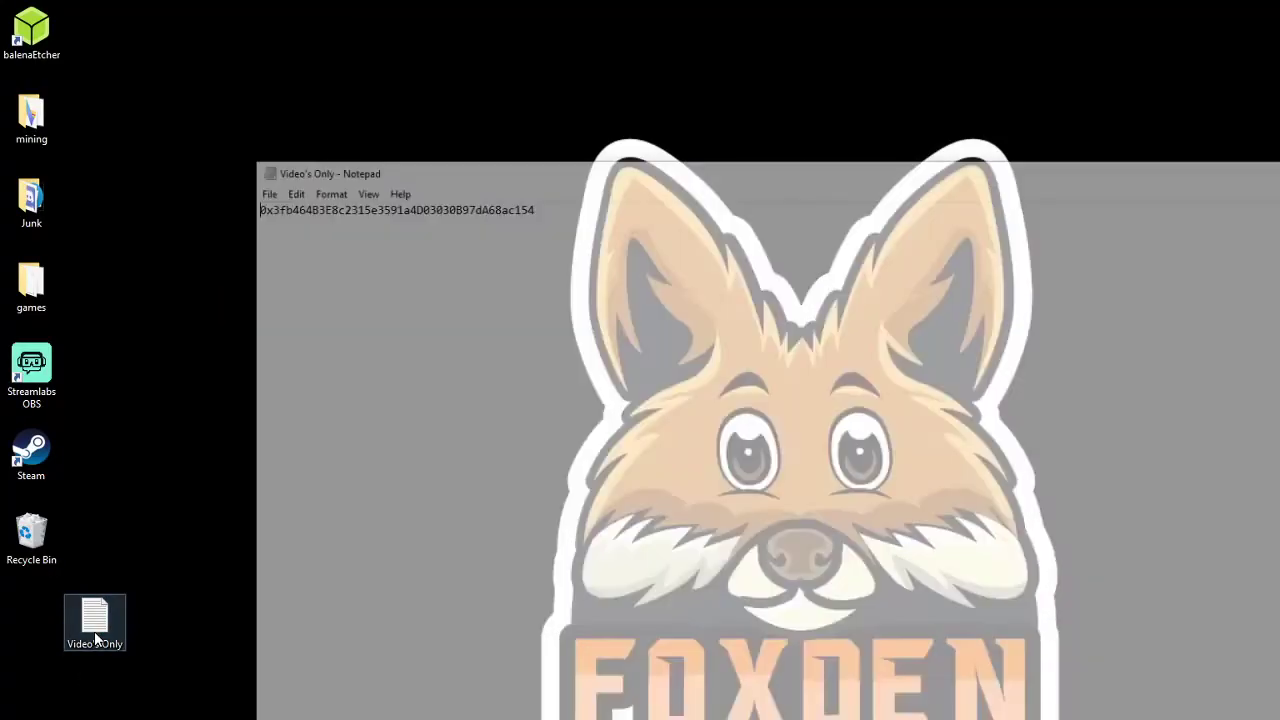
drag(546, 212, 250, 210)
right_click(265, 213)
click(337, 257)
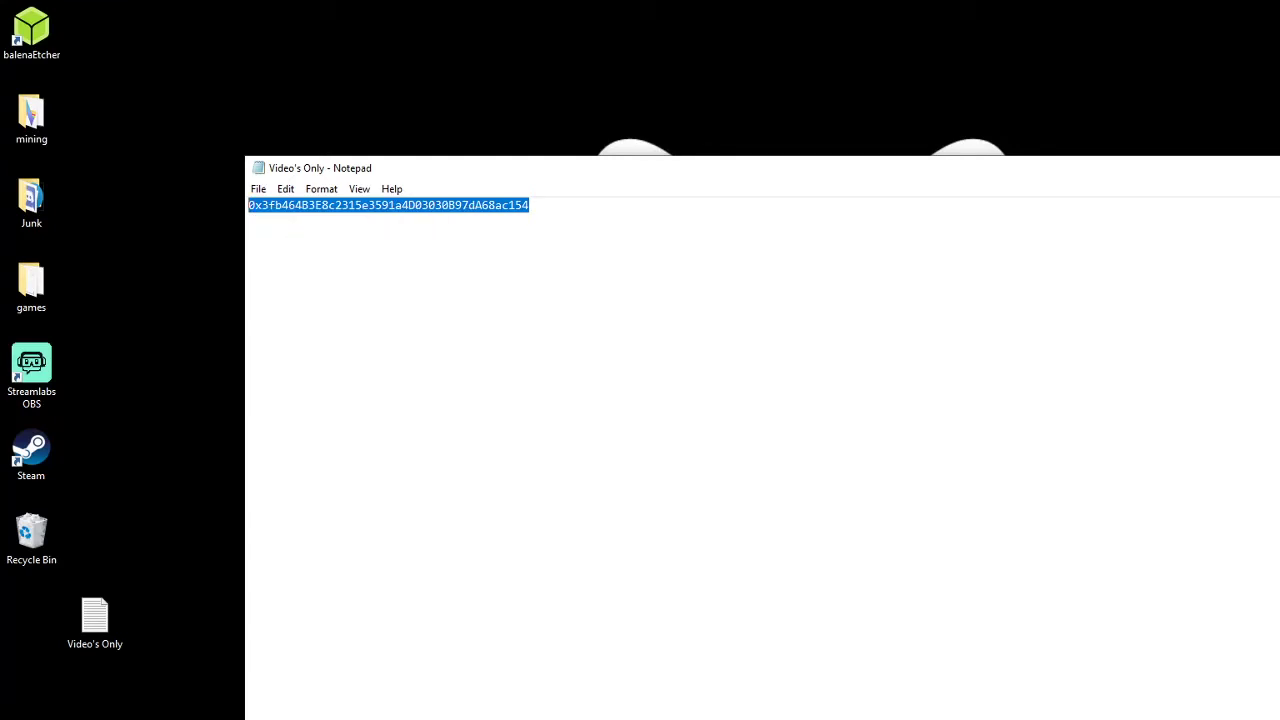
key(alt+Tab)
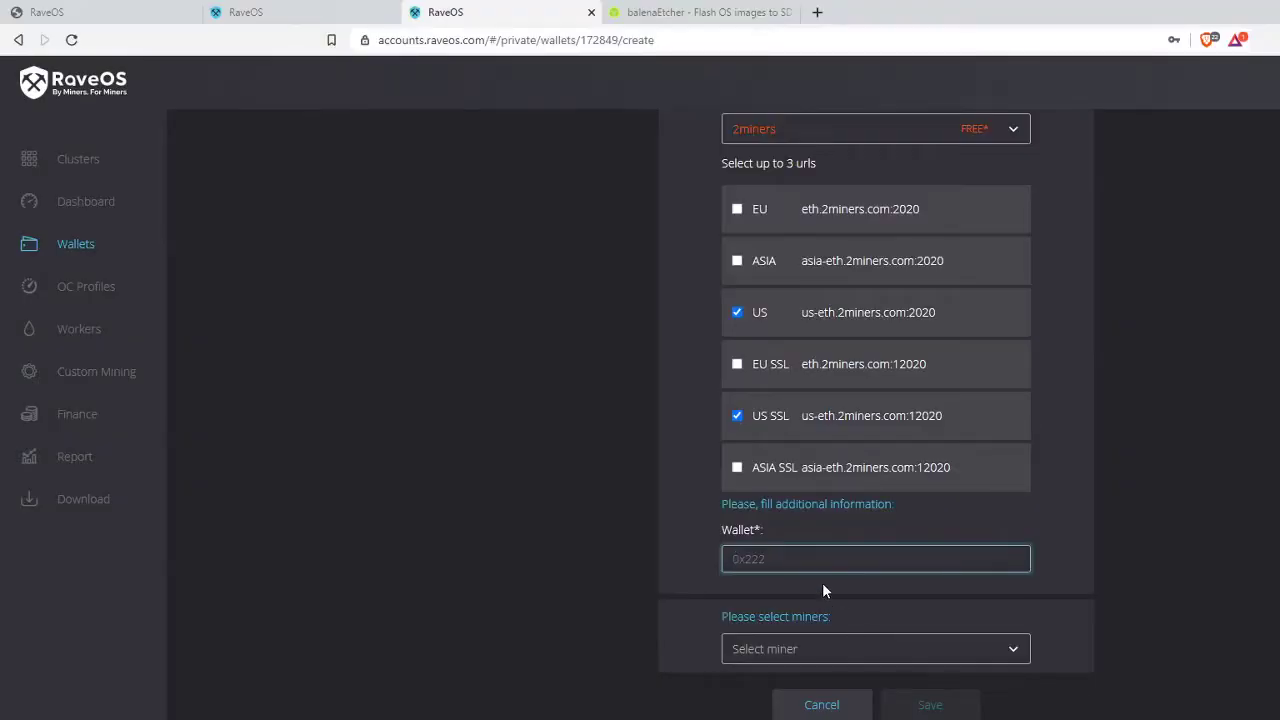
- Paste the Ethereum wallet address into the Wallet field
right_click(827, 554)
click(914, 692)
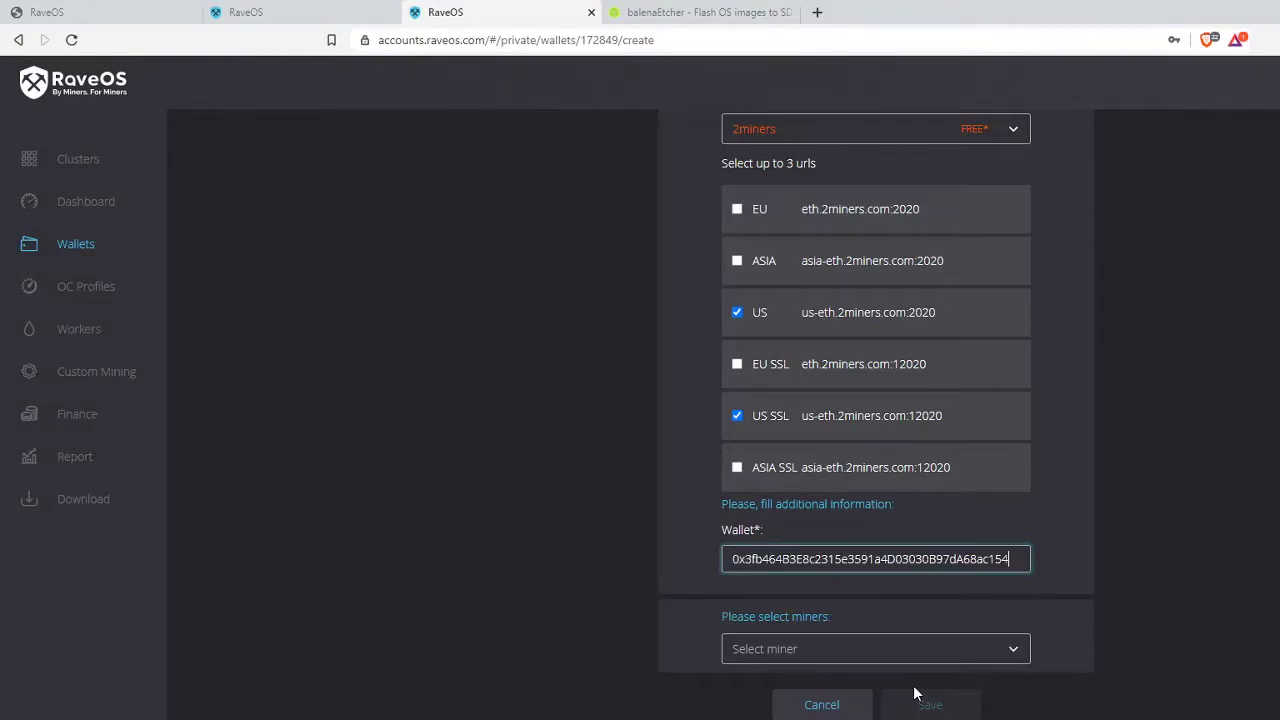
click(1066, 495)
- Open the Select miner dropdown and browse the available miners
scroll(1066, 495, down, 1)
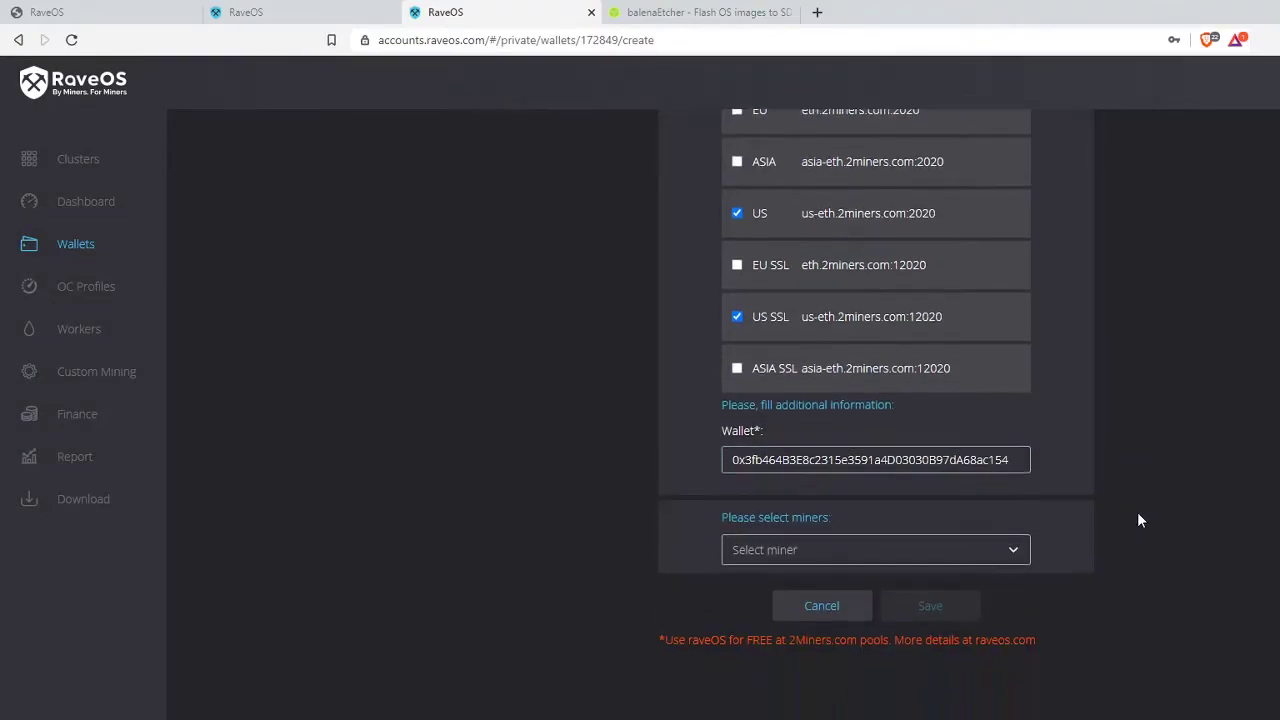
click(824, 550)
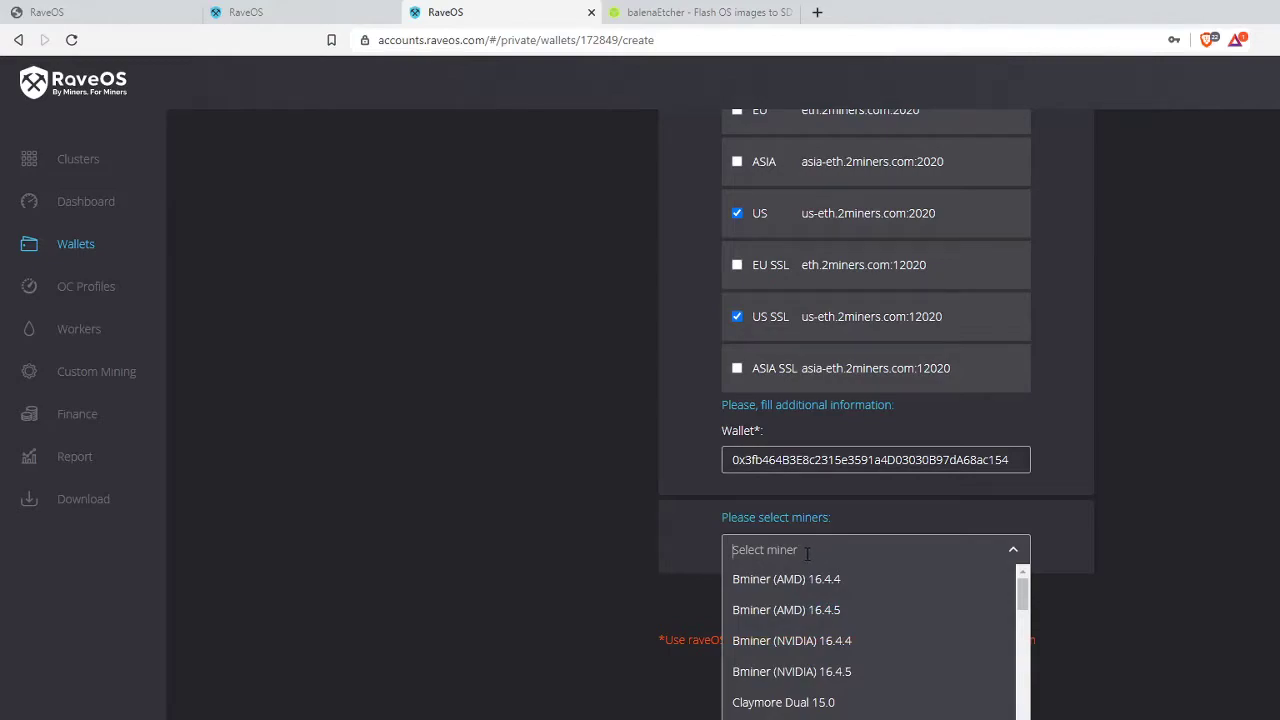
drag(1023, 598, 1021, 719)
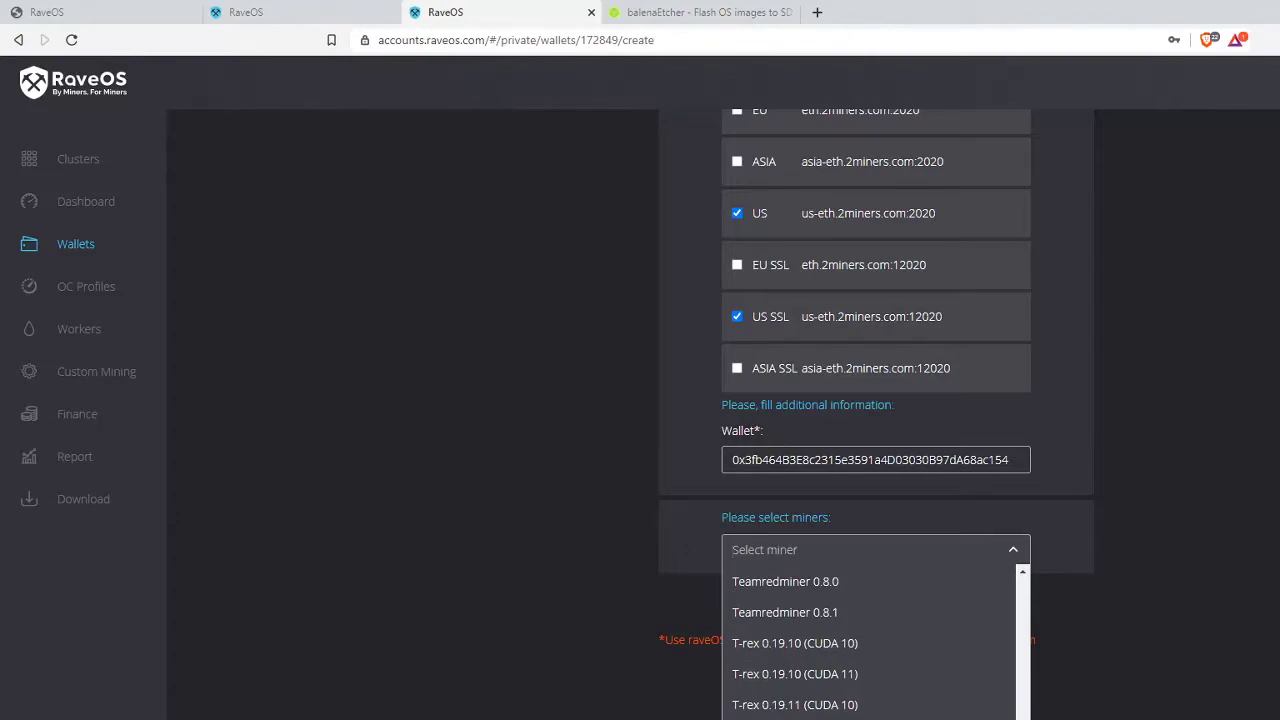
drag(1021, 719, 1027, 645)
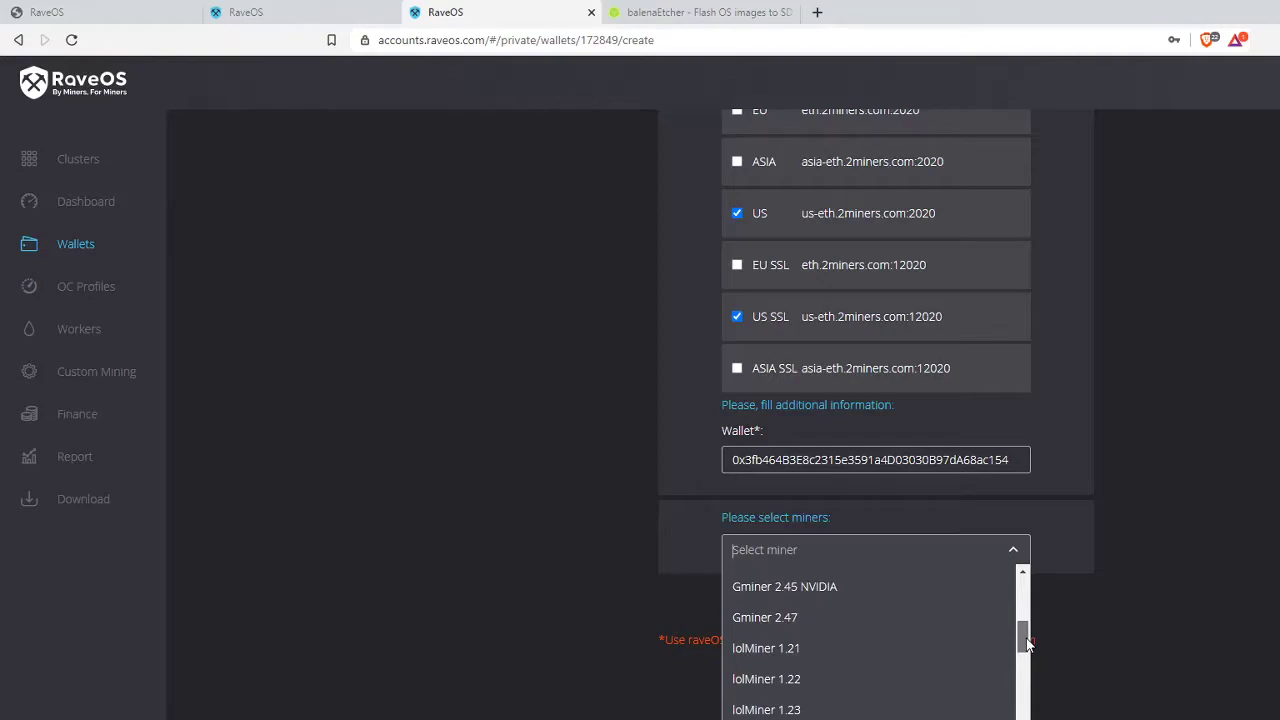
drag(1027, 645, 1025, 719)
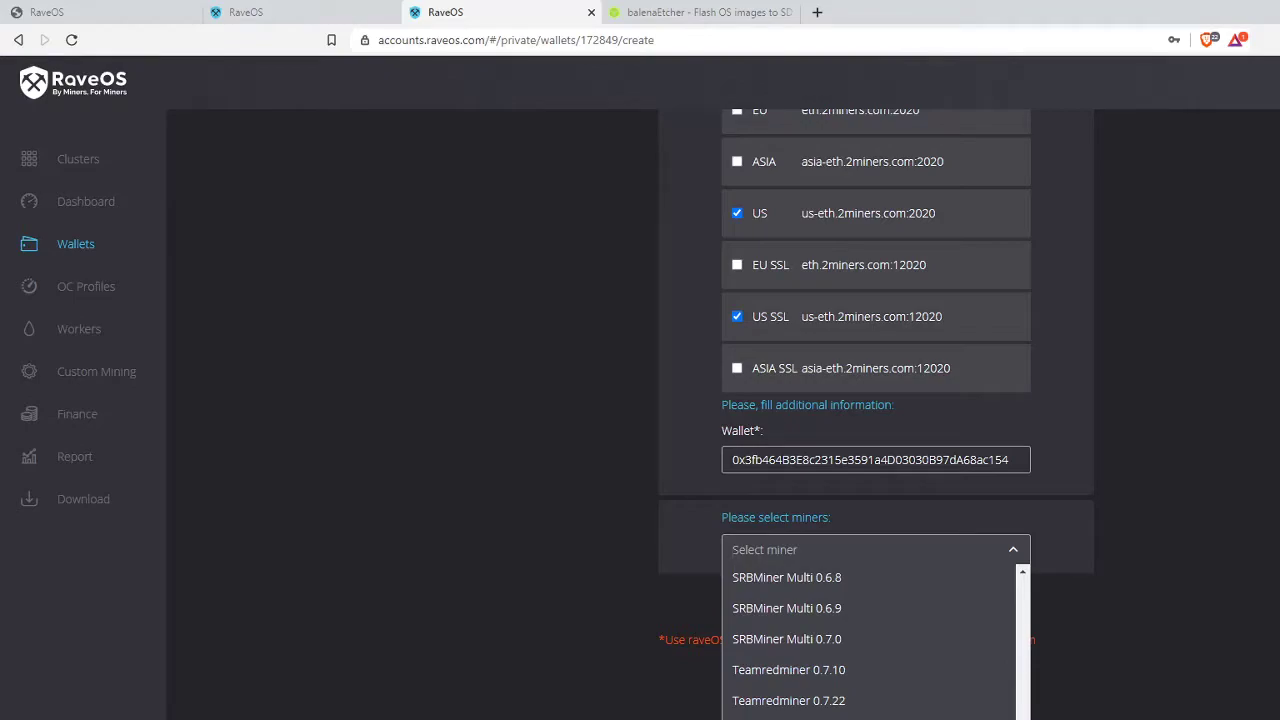
scroll(870, 640, down, 5)
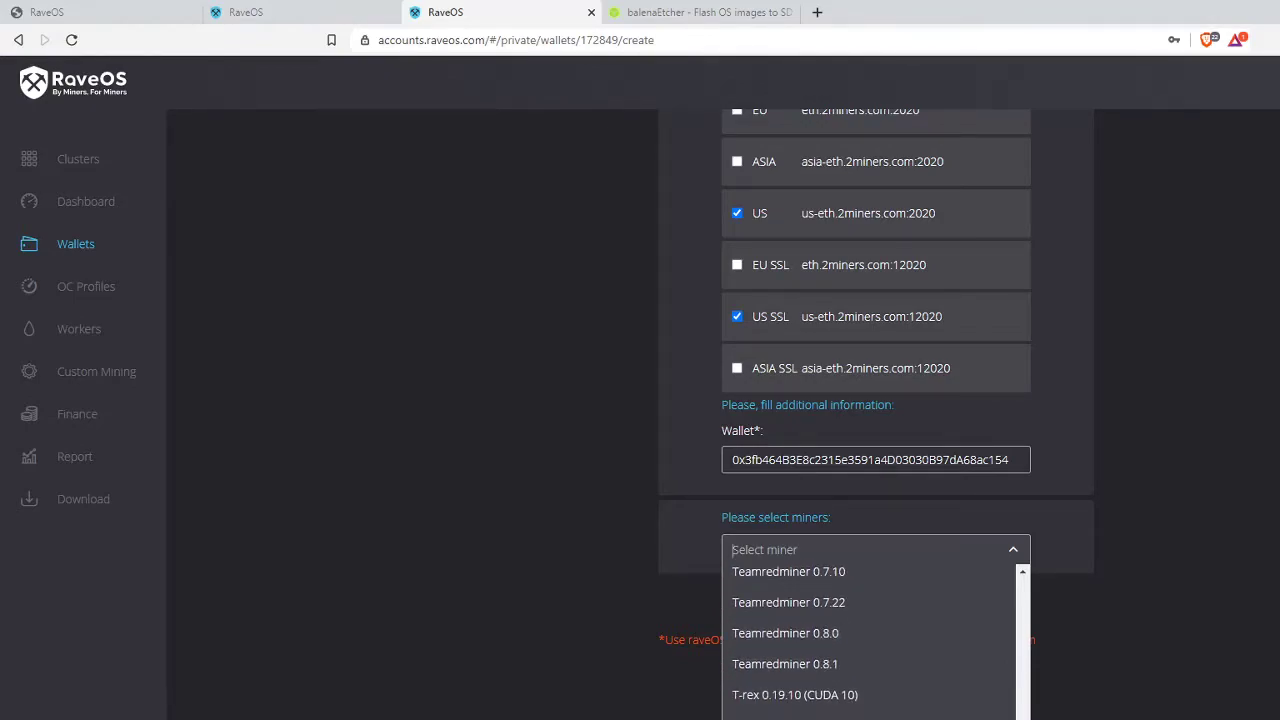
scroll(1020, 687, up, 10)
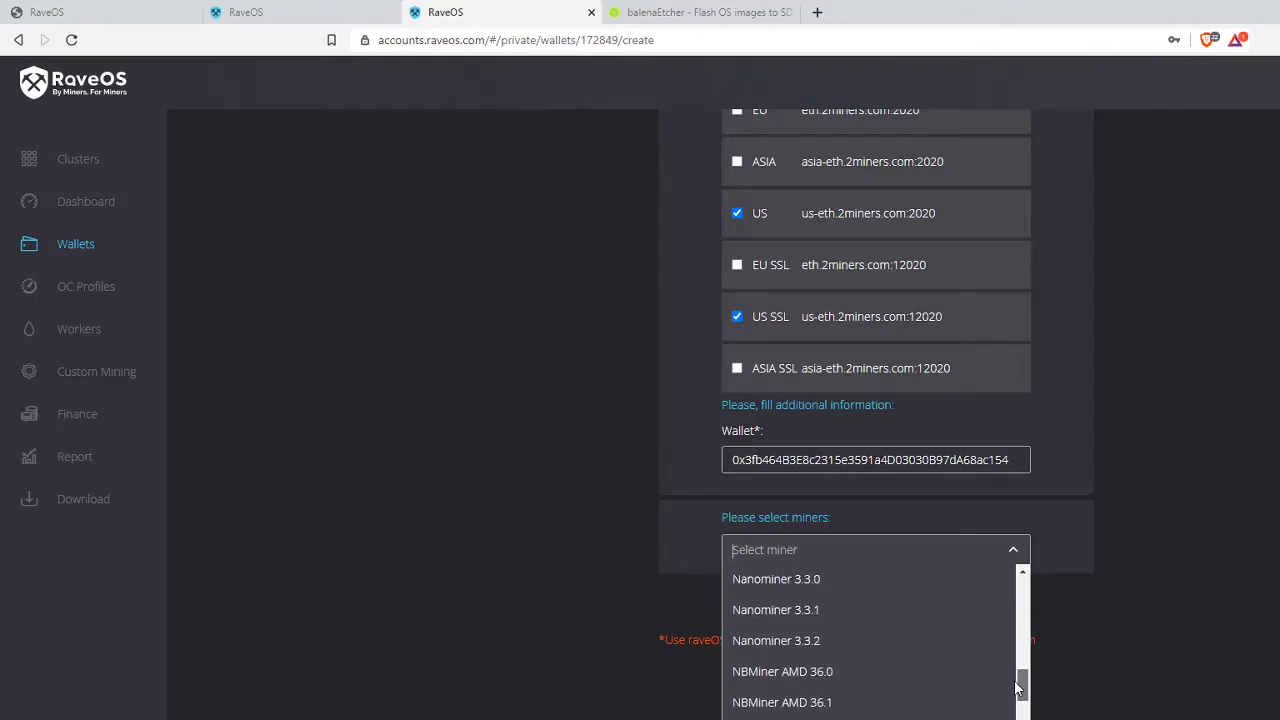
drag(1017, 687, 1023, 654)
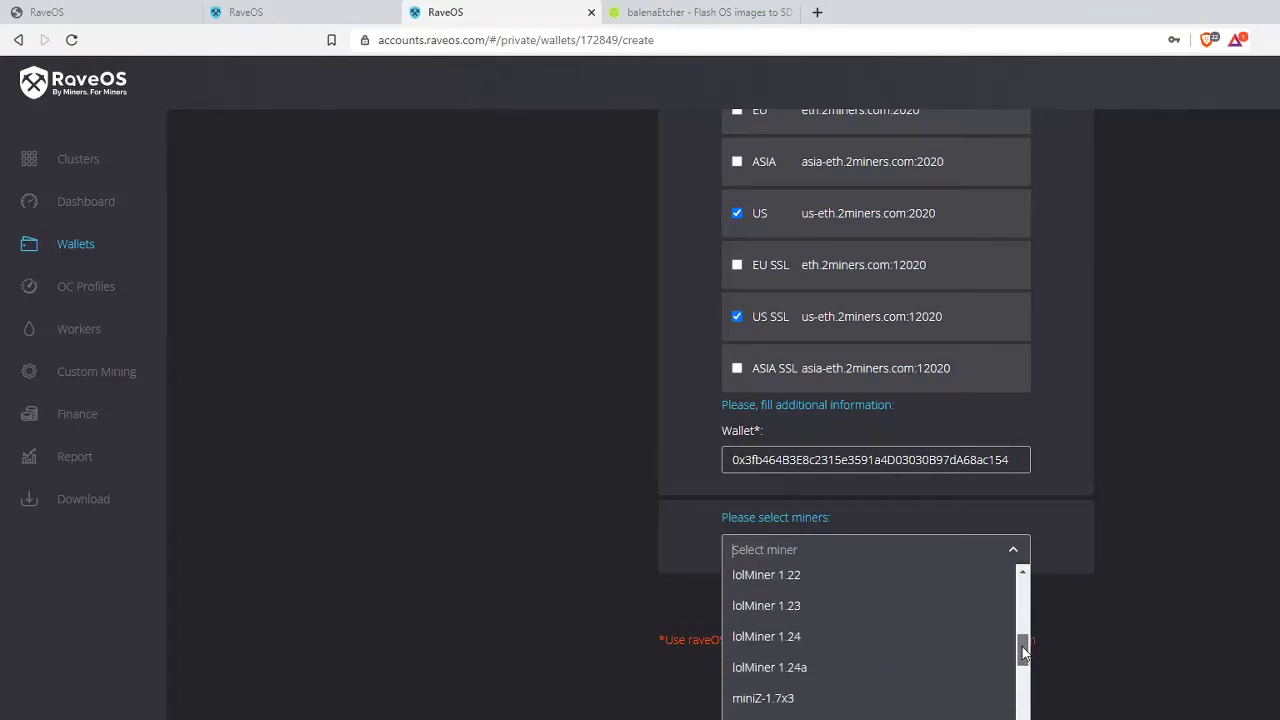
- Add lolMiner 1.24a and Phoenix Miner 5.5c as the wallet's miners
click(830, 672)
click(973, 610)
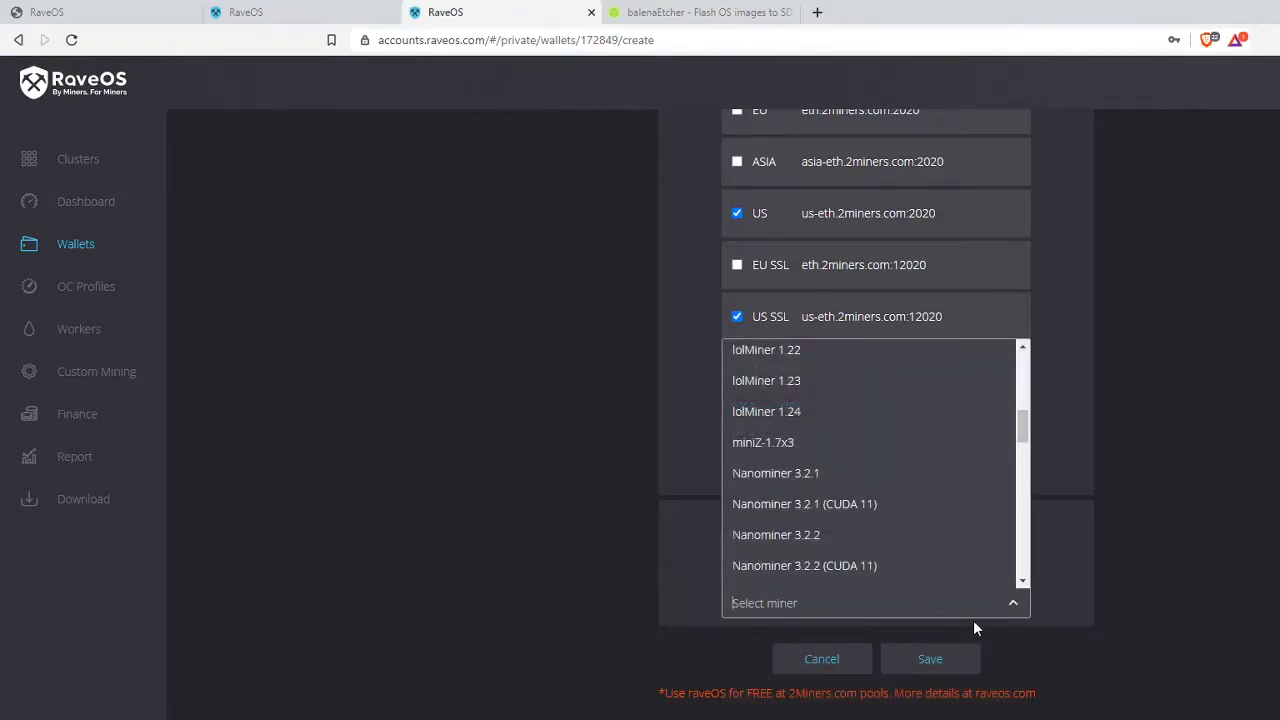
drag(1023, 433, 1027, 508)
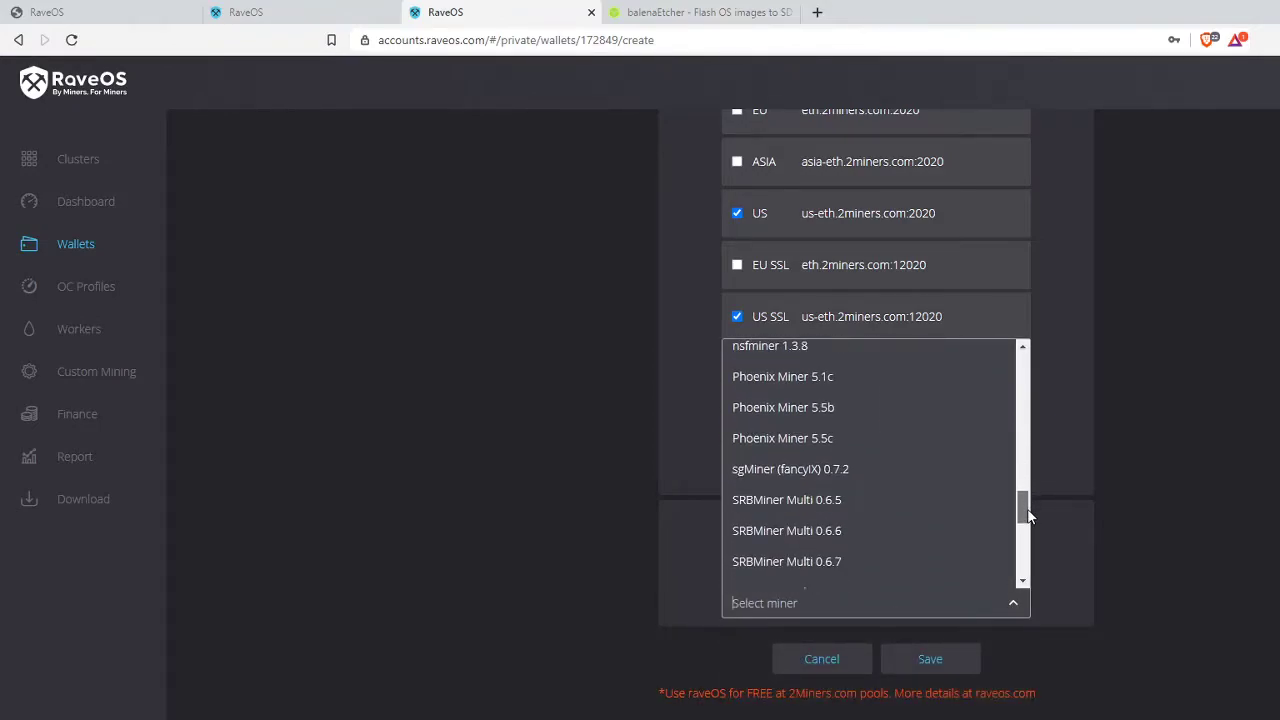
click(918, 445)
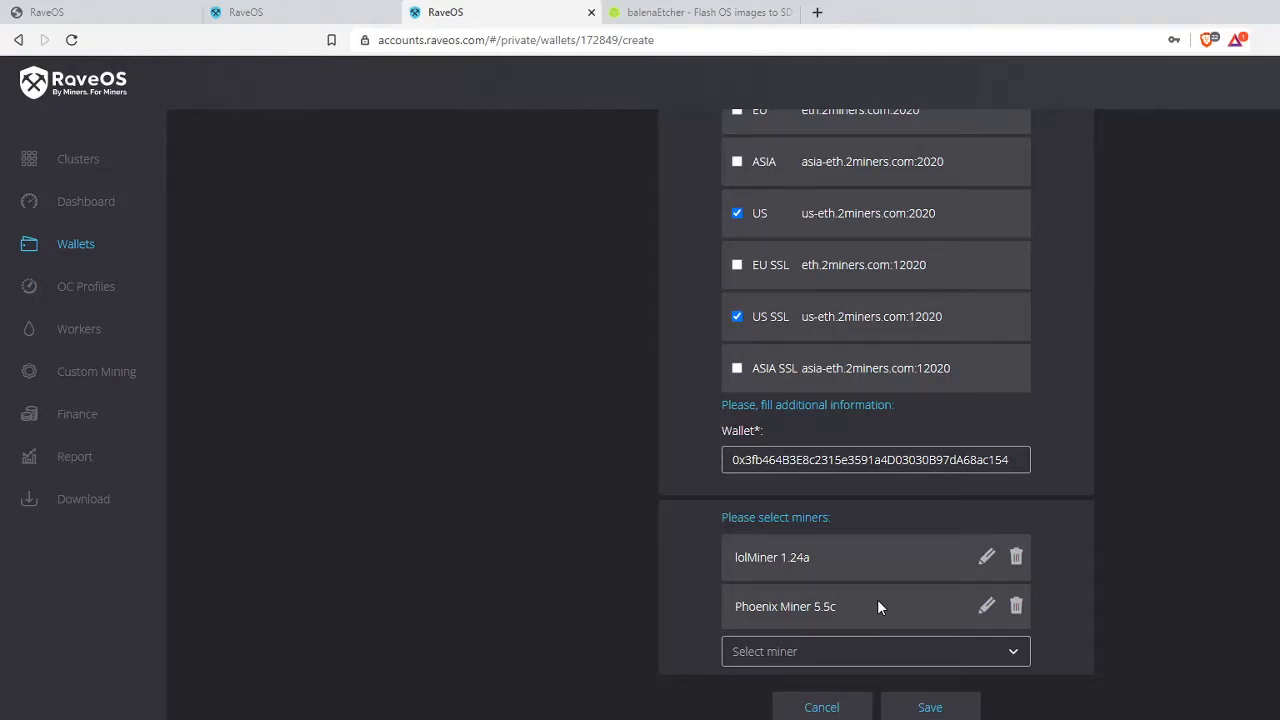
- Add Teamredminer 0.8.1 to the wallet's miners
click(1014, 655)
drag(1023, 557, 1014, 427)
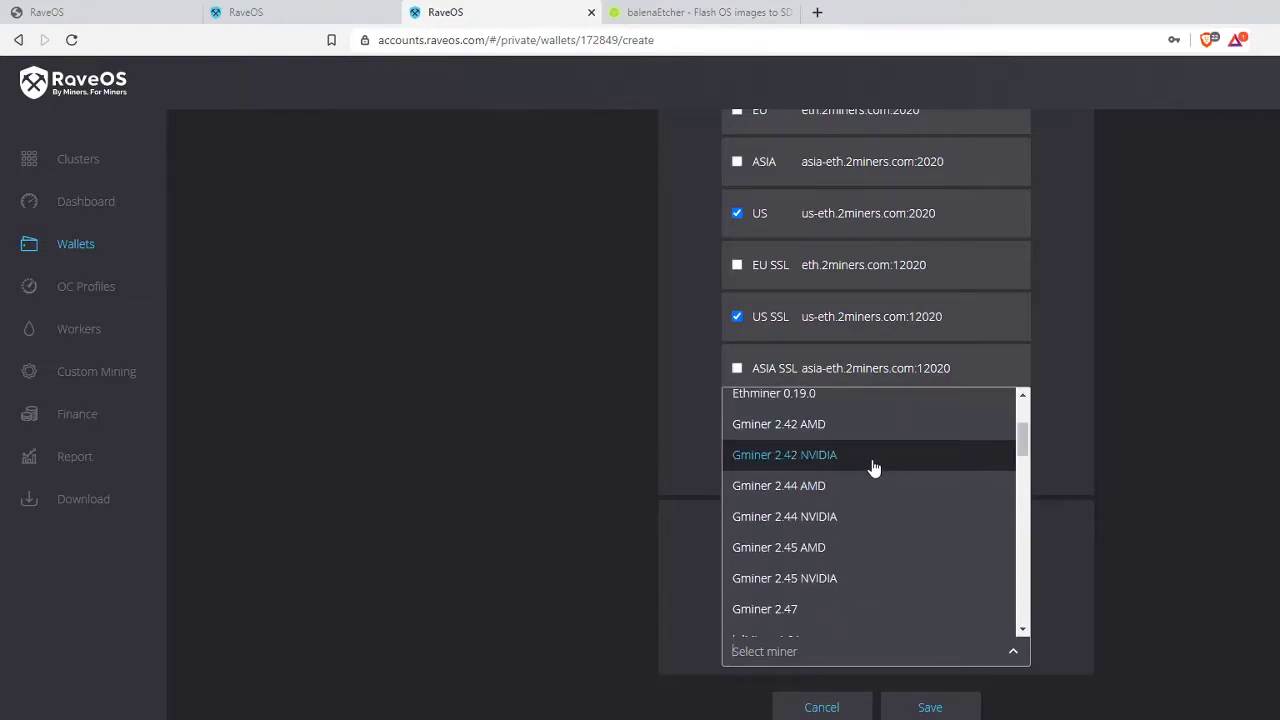
drag(1023, 450, 1023, 425)
click(1100, 393)
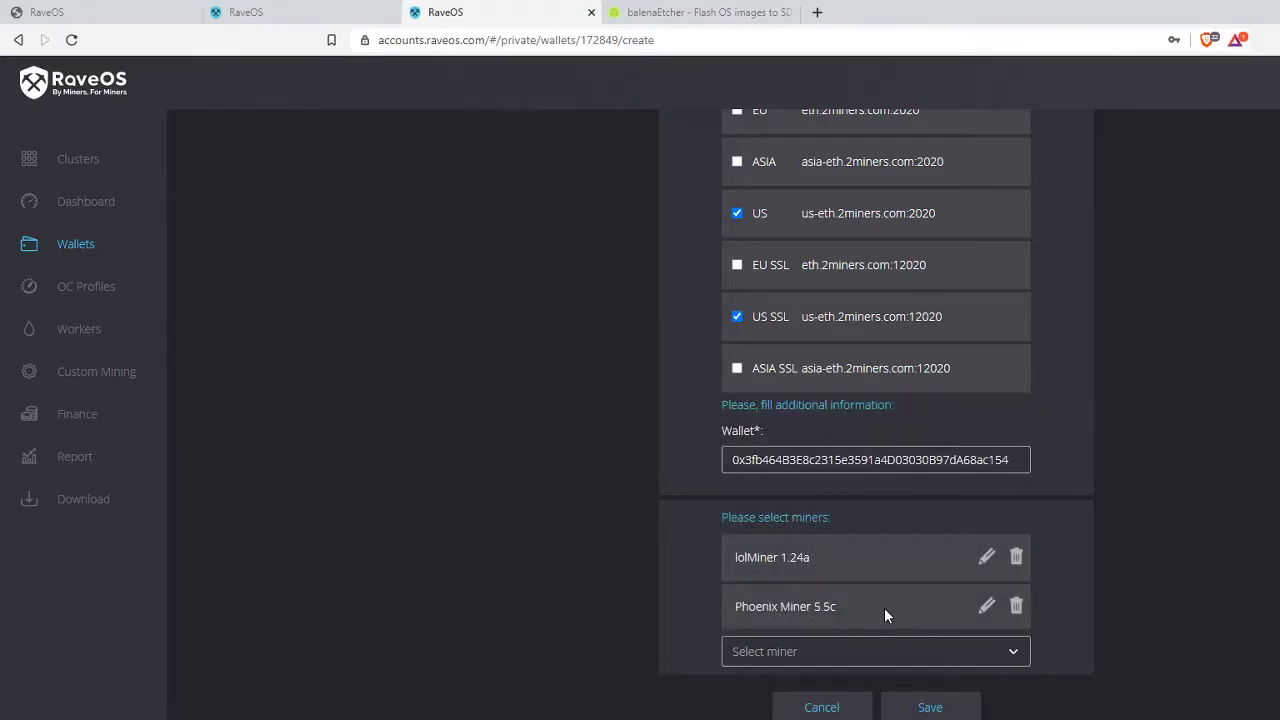
click(886, 652)
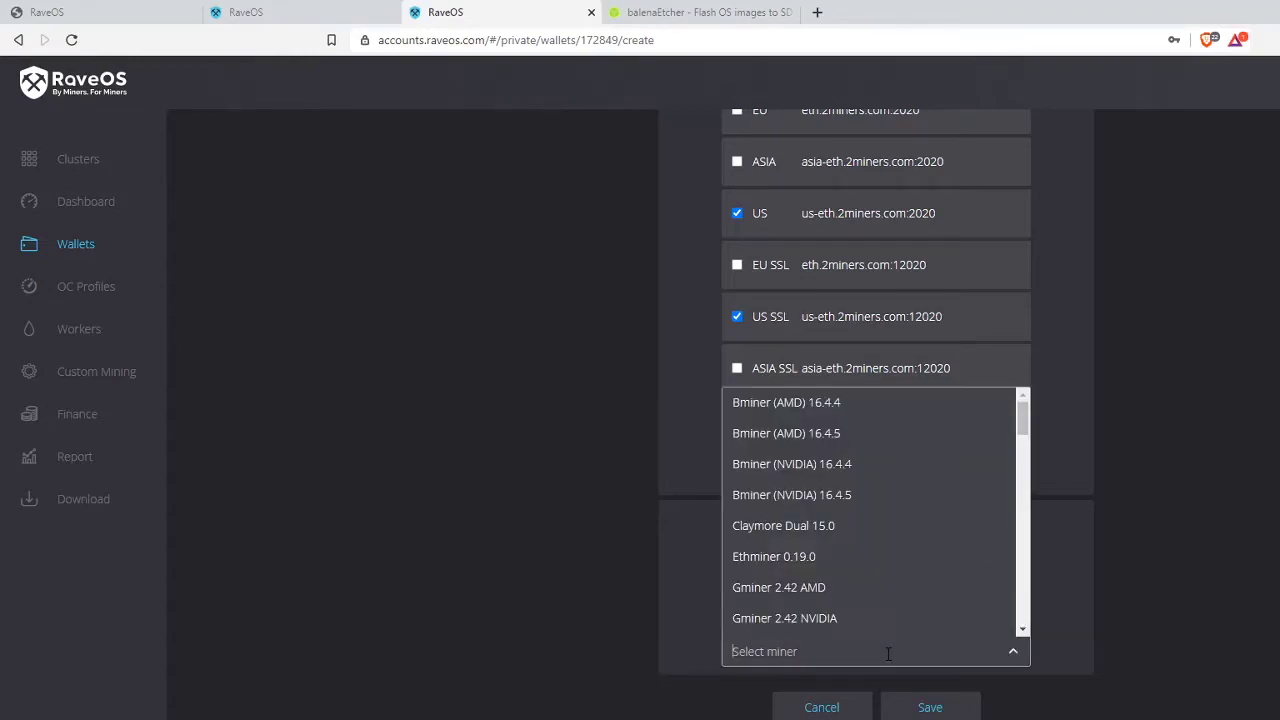
drag(1022, 415, 1020, 603)
scroll(1018, 605, down, 2)
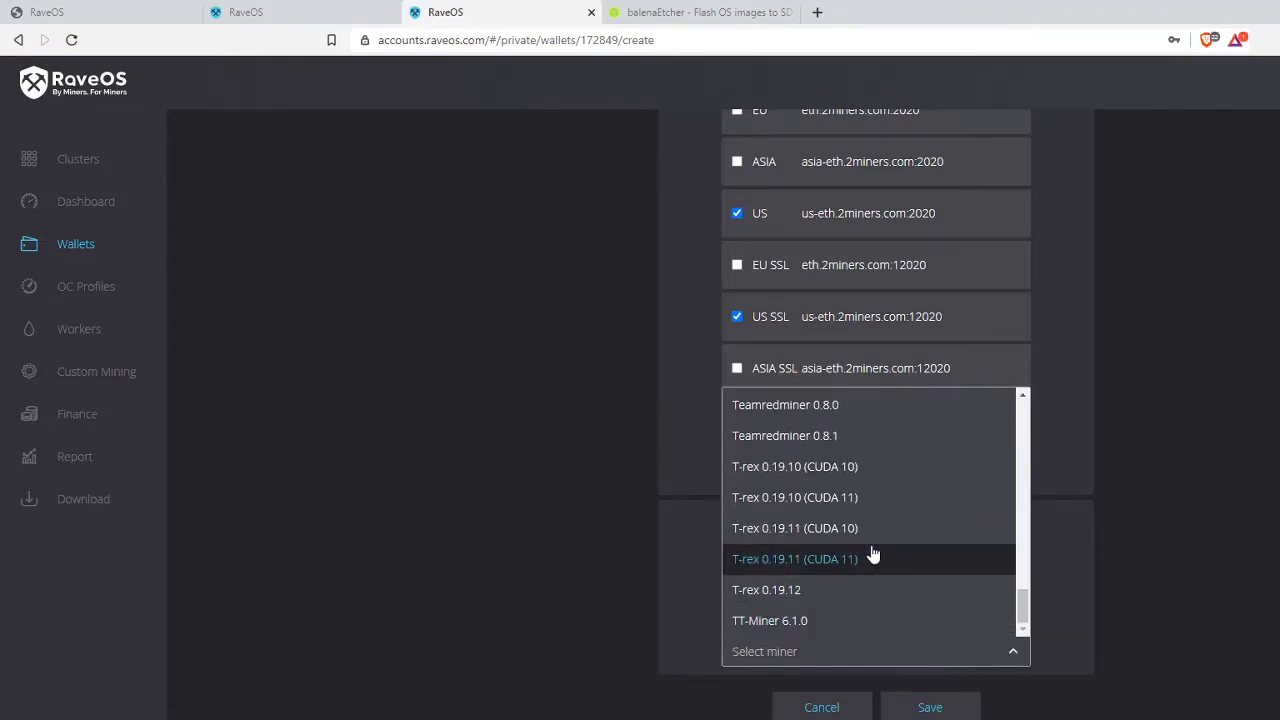
scroll(908, 526, up, 1)
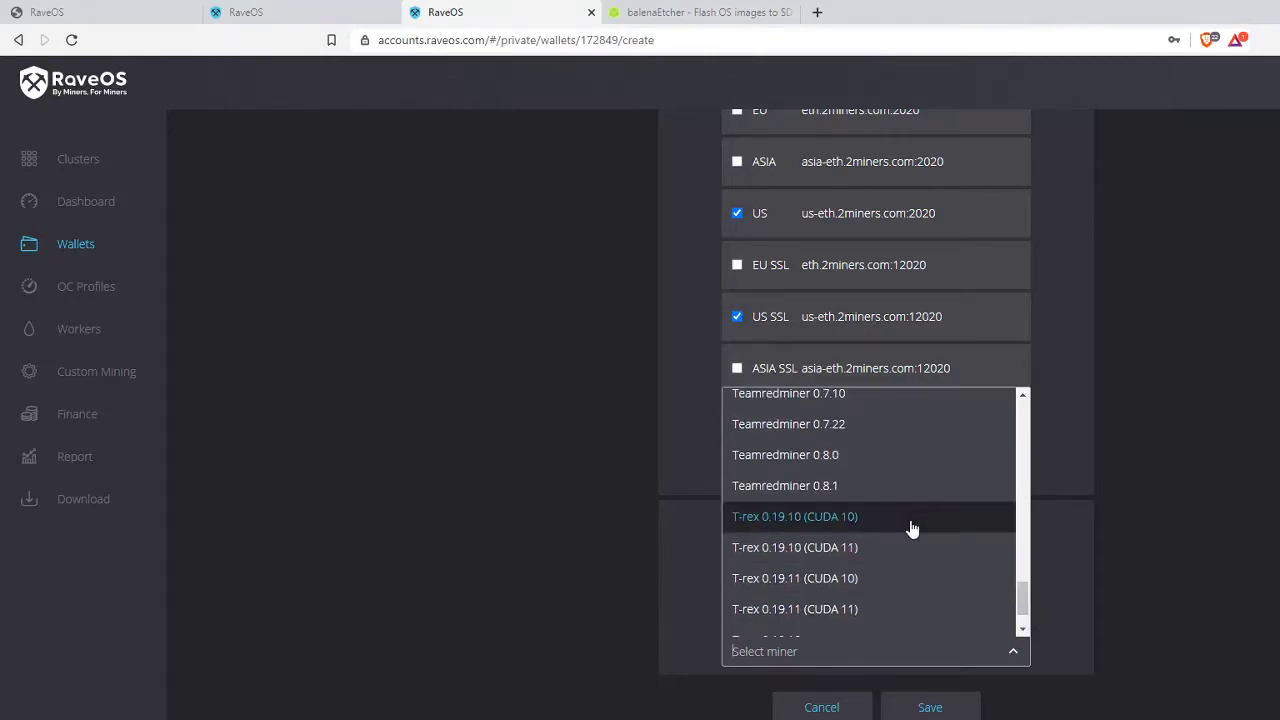
click(908, 489)
- Add Gminer 2.44 AMD as a miner and save the wallet
click(878, 709)
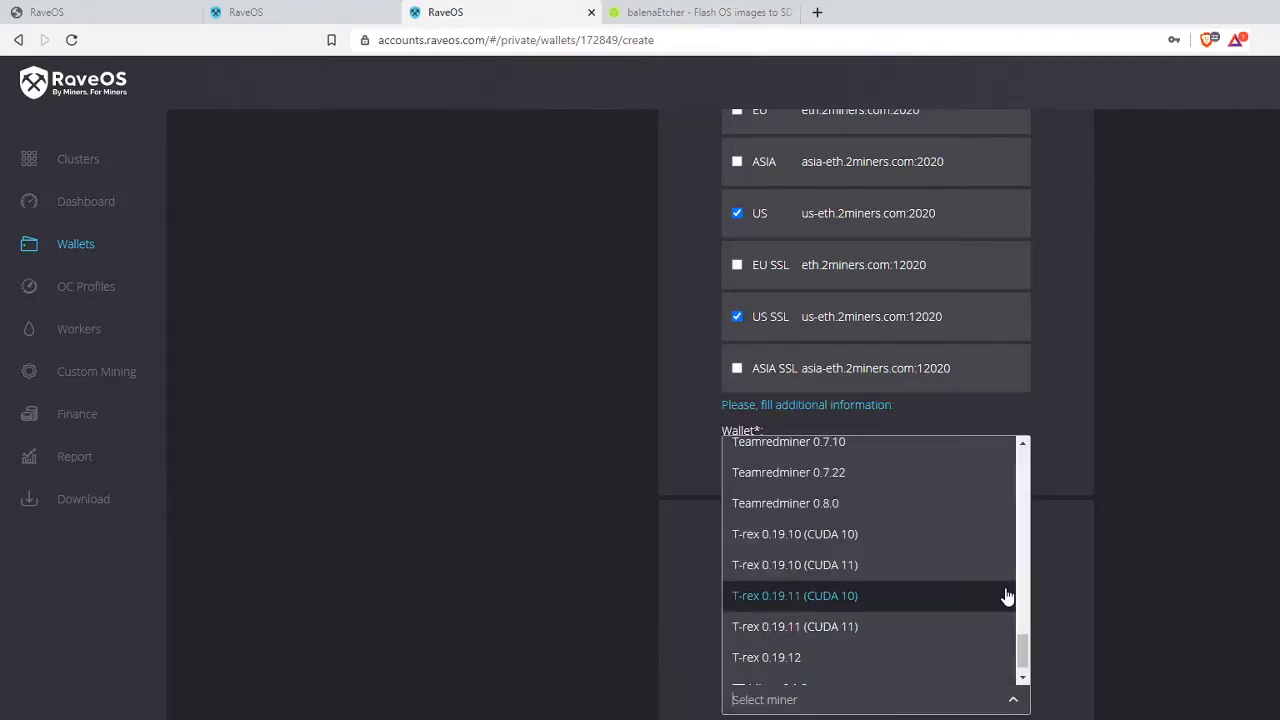
drag(1023, 647, 1031, 492)
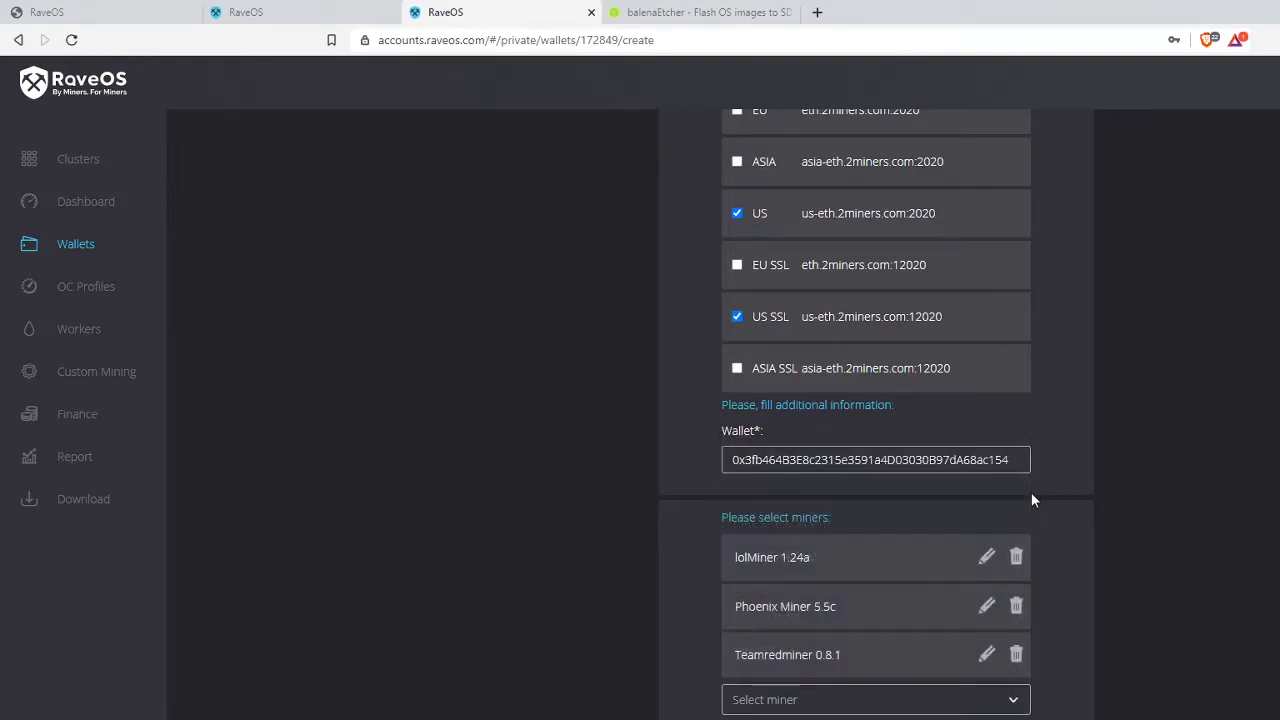
click(1006, 699)
click(866, 492)
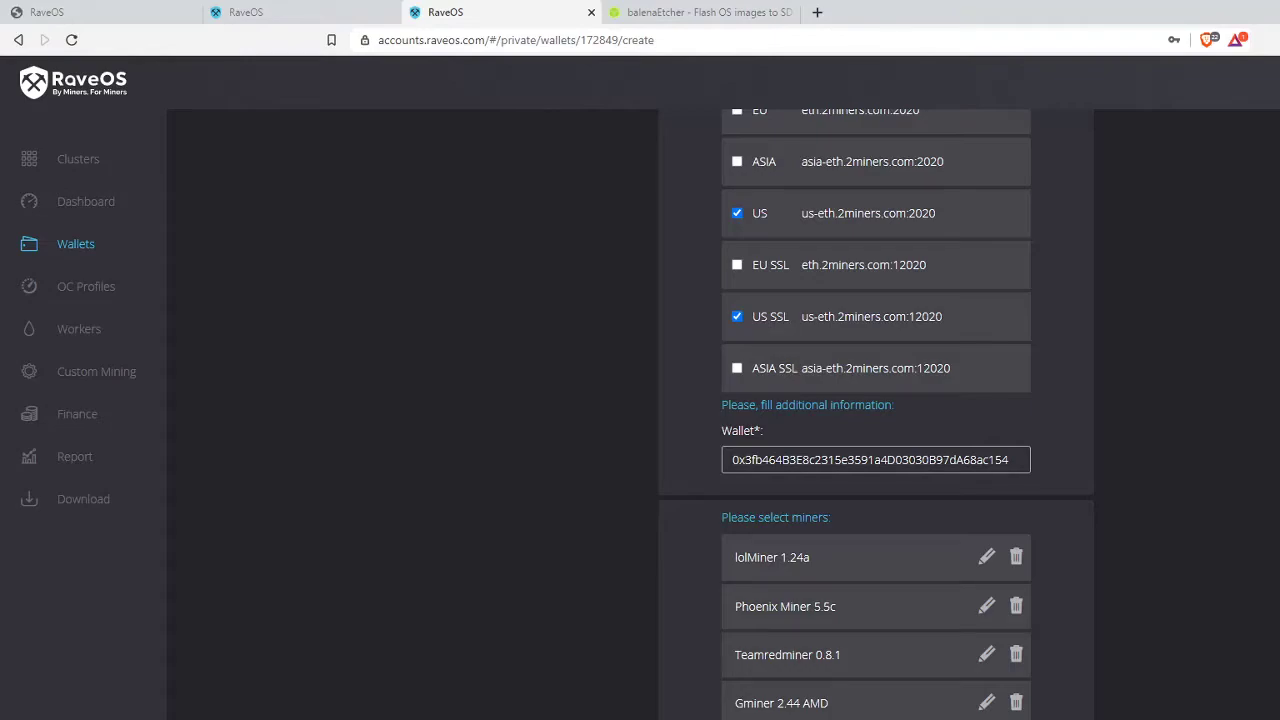
click(1056, 716)
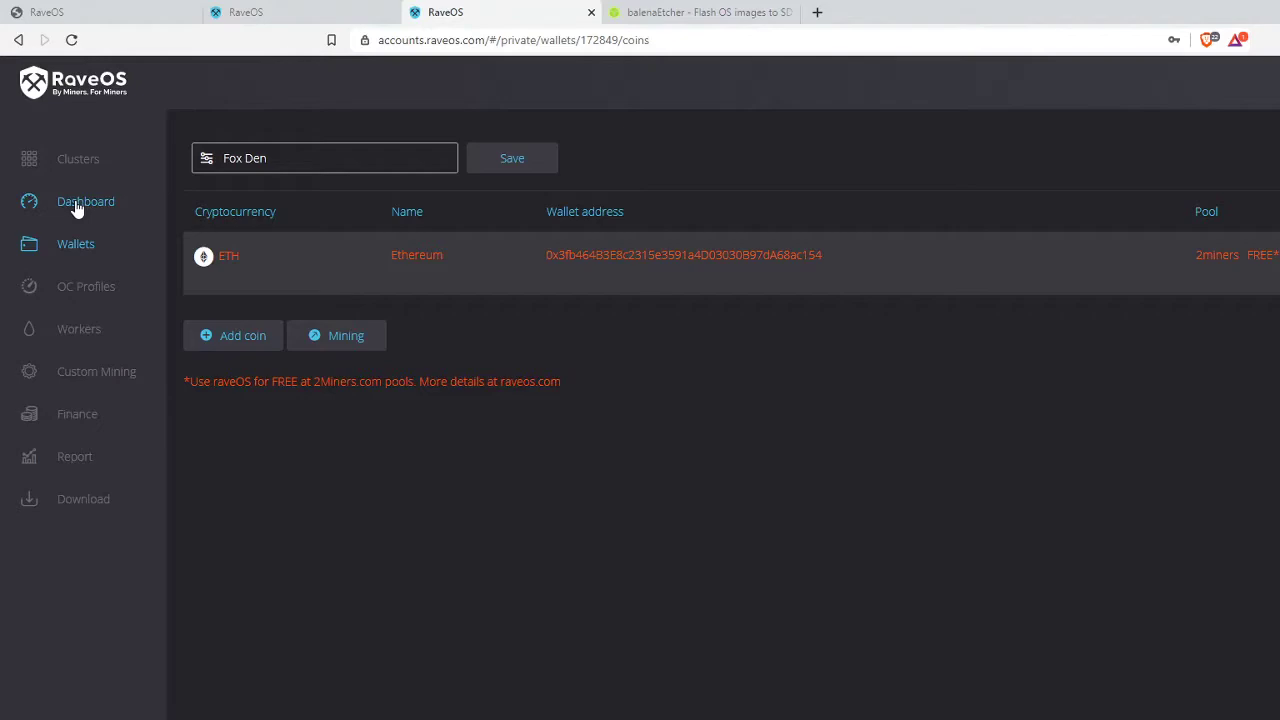
- Return to the RaveOS dashboard
click(84, 207)
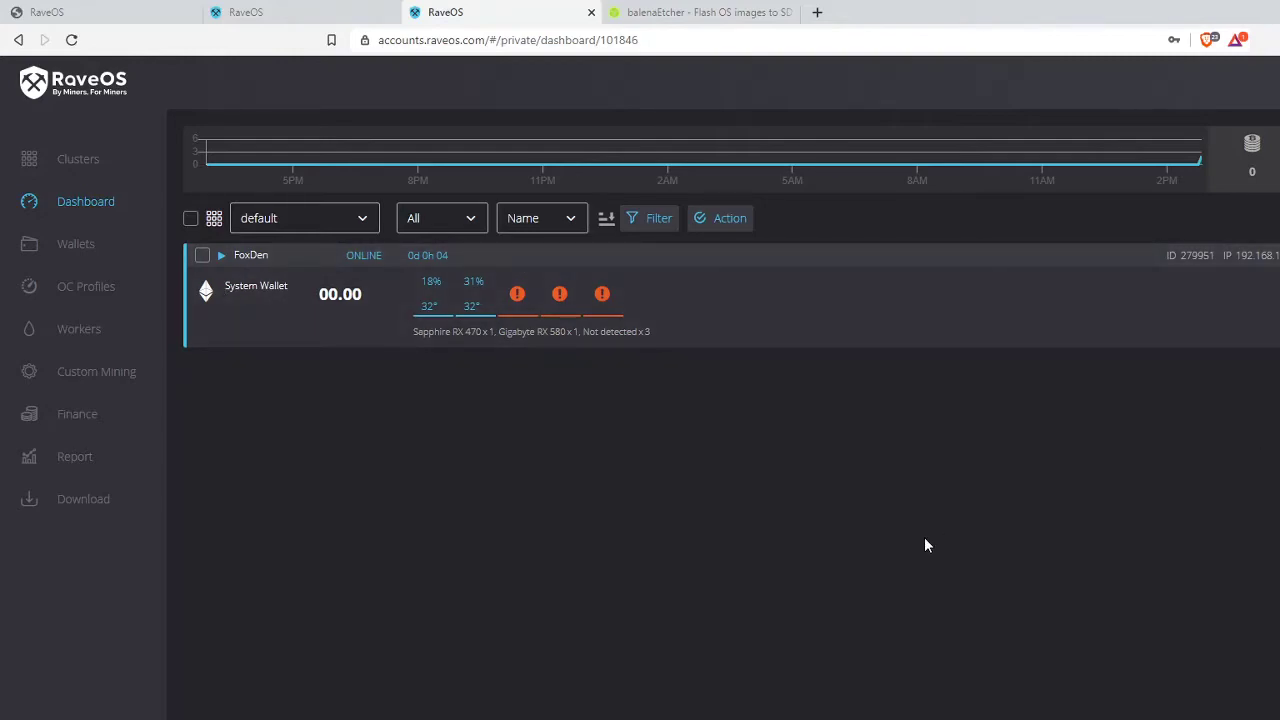
- Select the FoxDen worker on the dashboard, which lists the detected RX 470 and RX 580
click(247, 257)
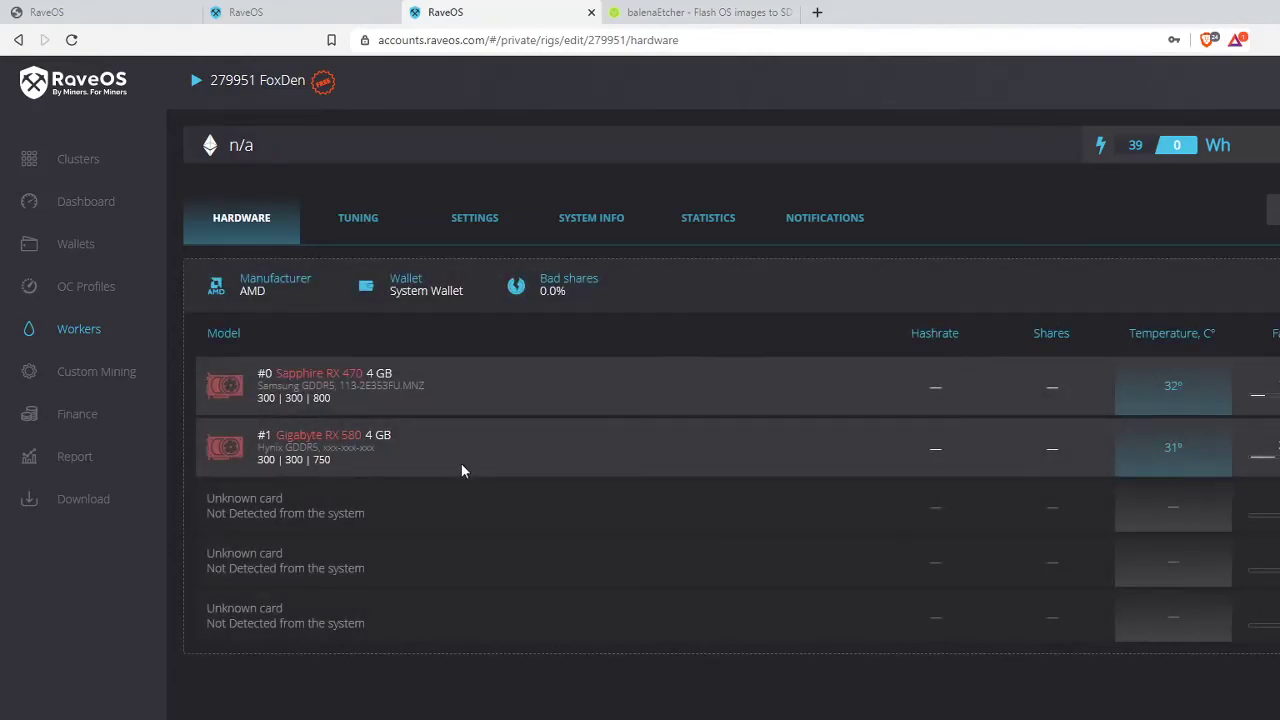
- Highlight the two detected GPU entries and the undetected card entries on FoxDen's hardware page
drag(250, 362, 419, 462)
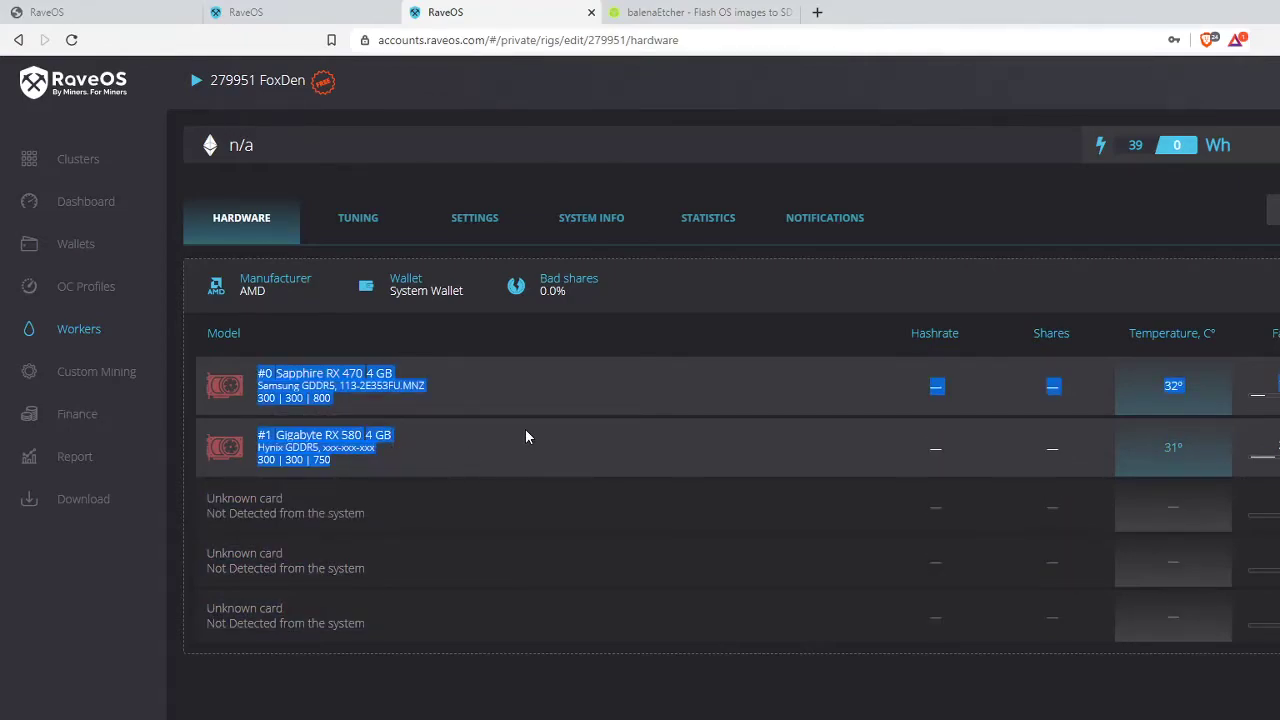
click(457, 408)
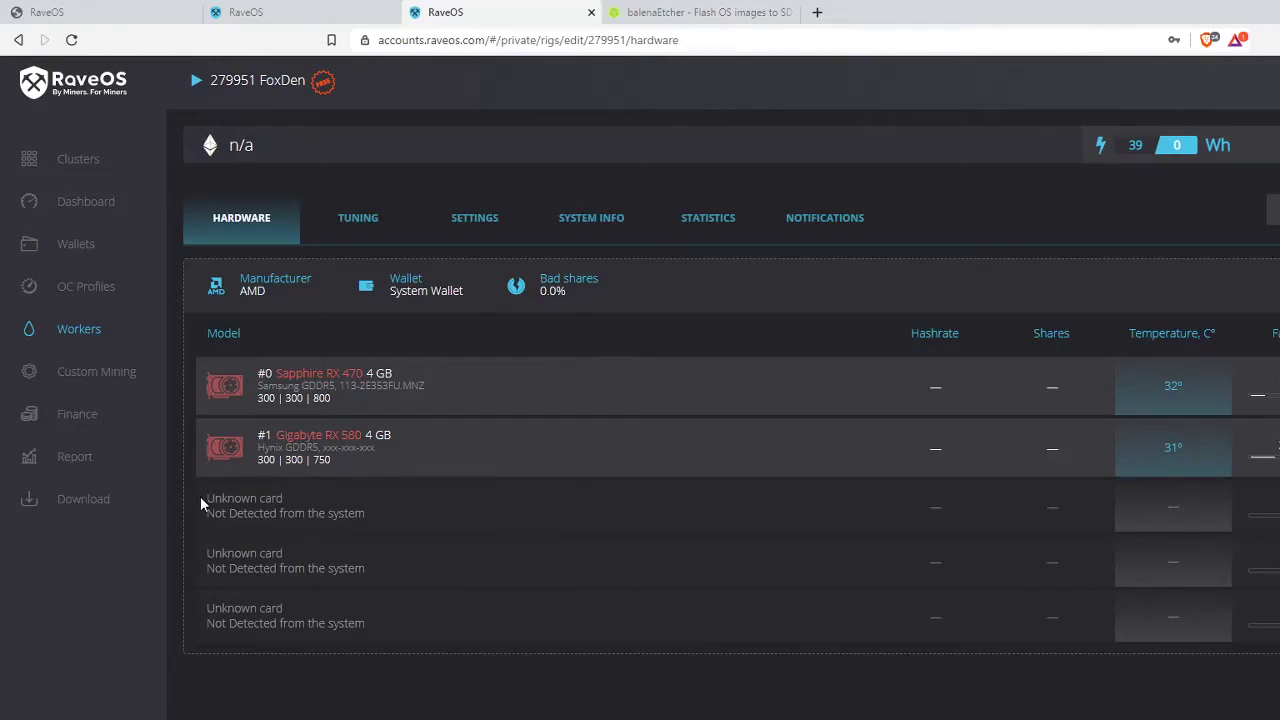
drag(257, 512, 333, 617)
click(489, 589)
drag(213, 497, 358, 514)
click(436, 522)
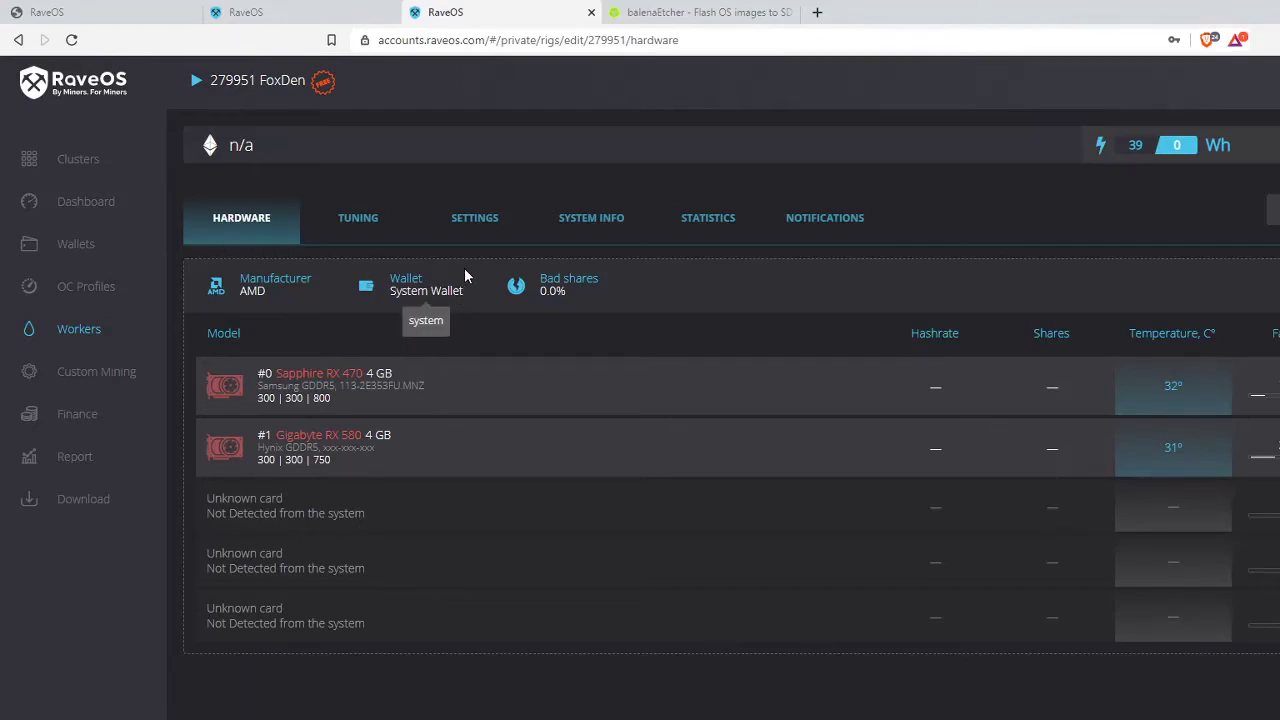
- Set FoxDen's maximum temperature limit to 80 °C in the worker settings
click(488, 223)
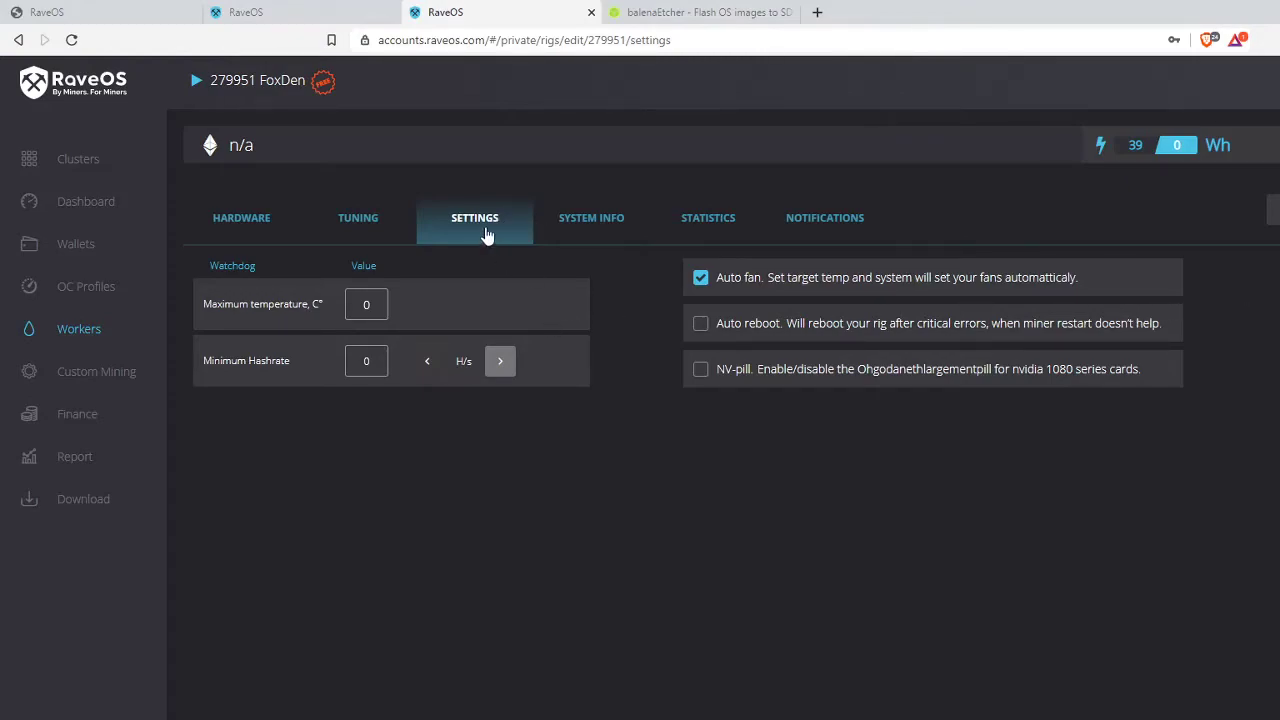
click(301, 303)
text(80)
click(613, 321)
- Turn on automatic reboot after critical errors, reviewing the minimum hashrate and nvidia notes
drag(212, 361, 506, 370)
click(553, 364)
click(700, 325)
drag(1147, 367, 1012, 371)
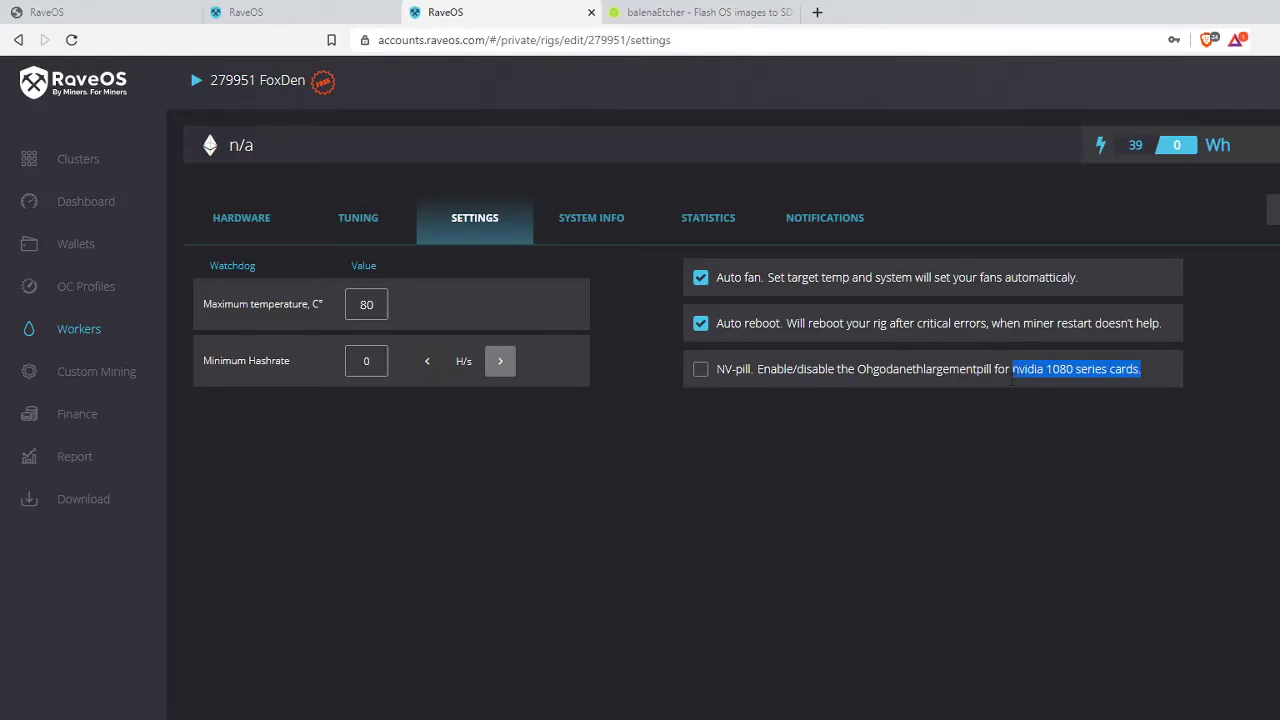
click(1005, 451)
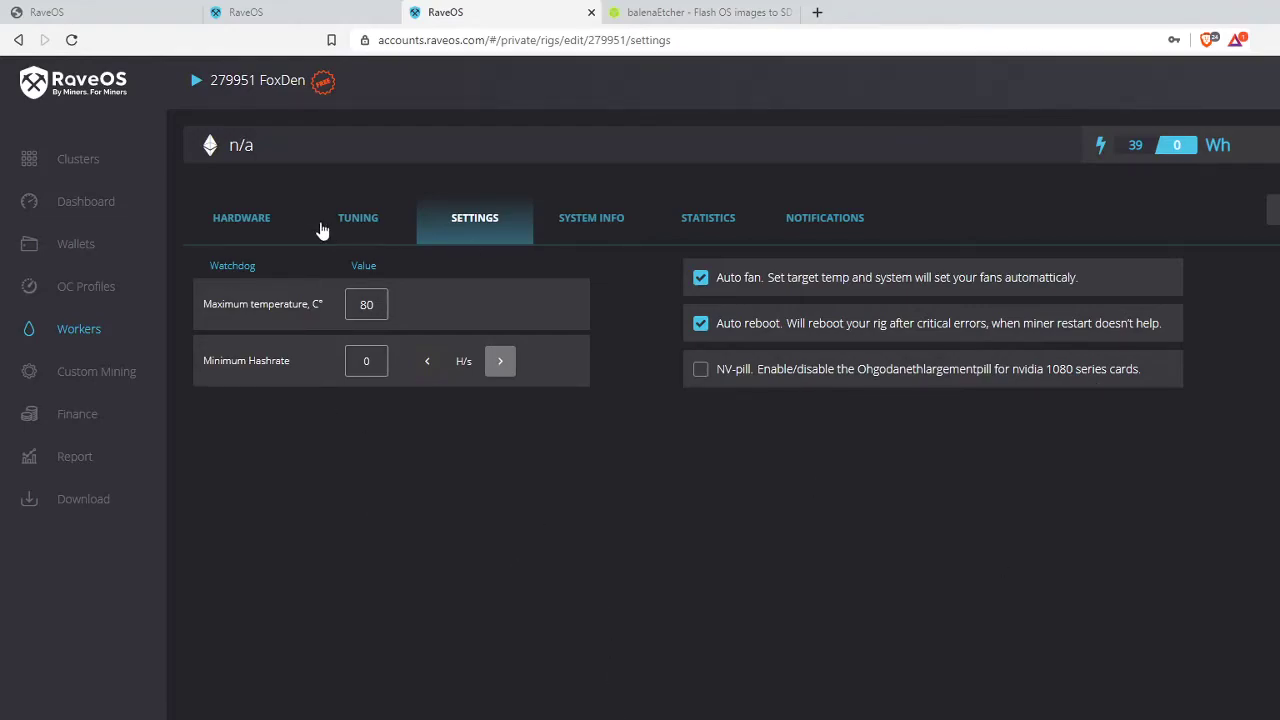
- Step through the dashboard, FoxDen details and the wallets list, ending on the dashboard
click(100, 203)
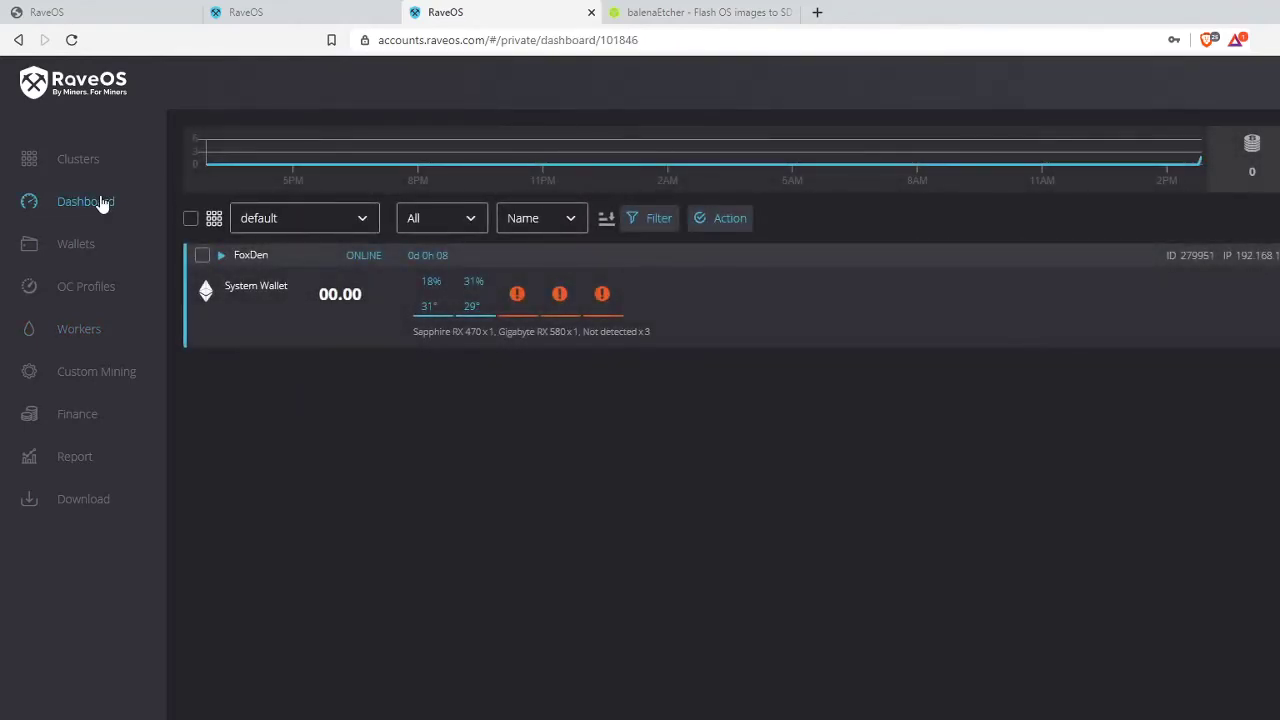
click(250, 255)
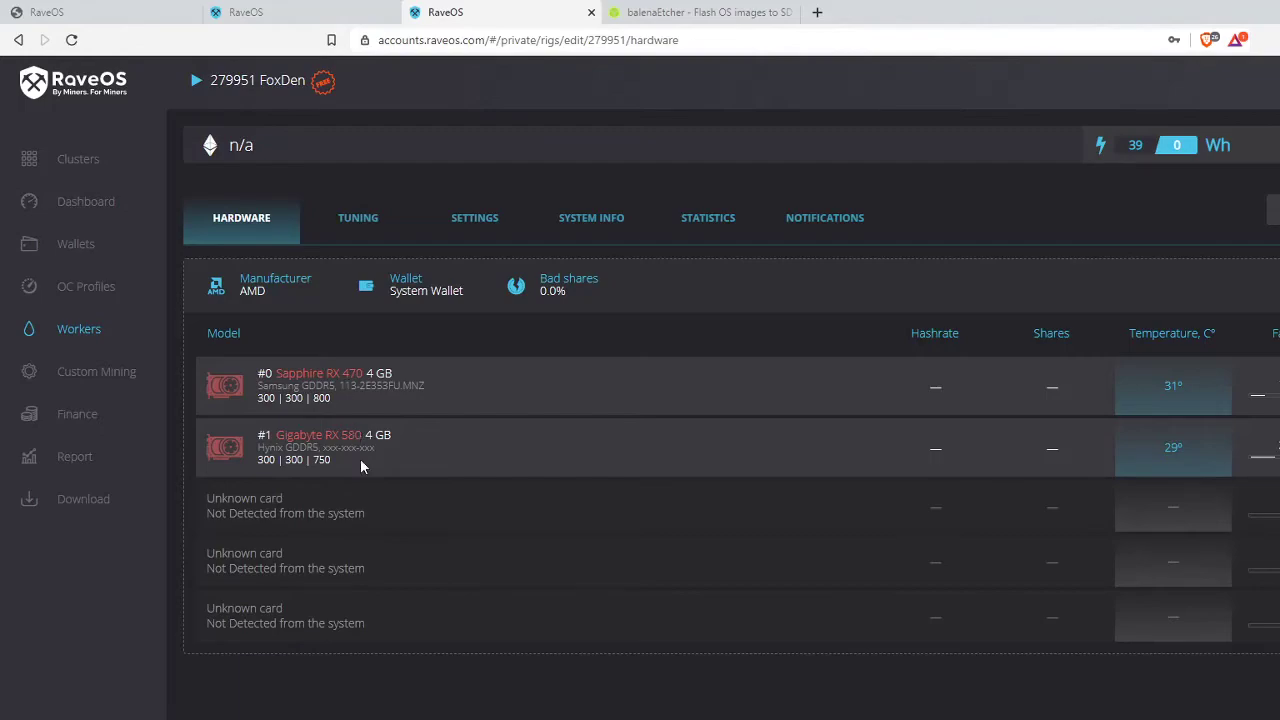
click(70, 246)
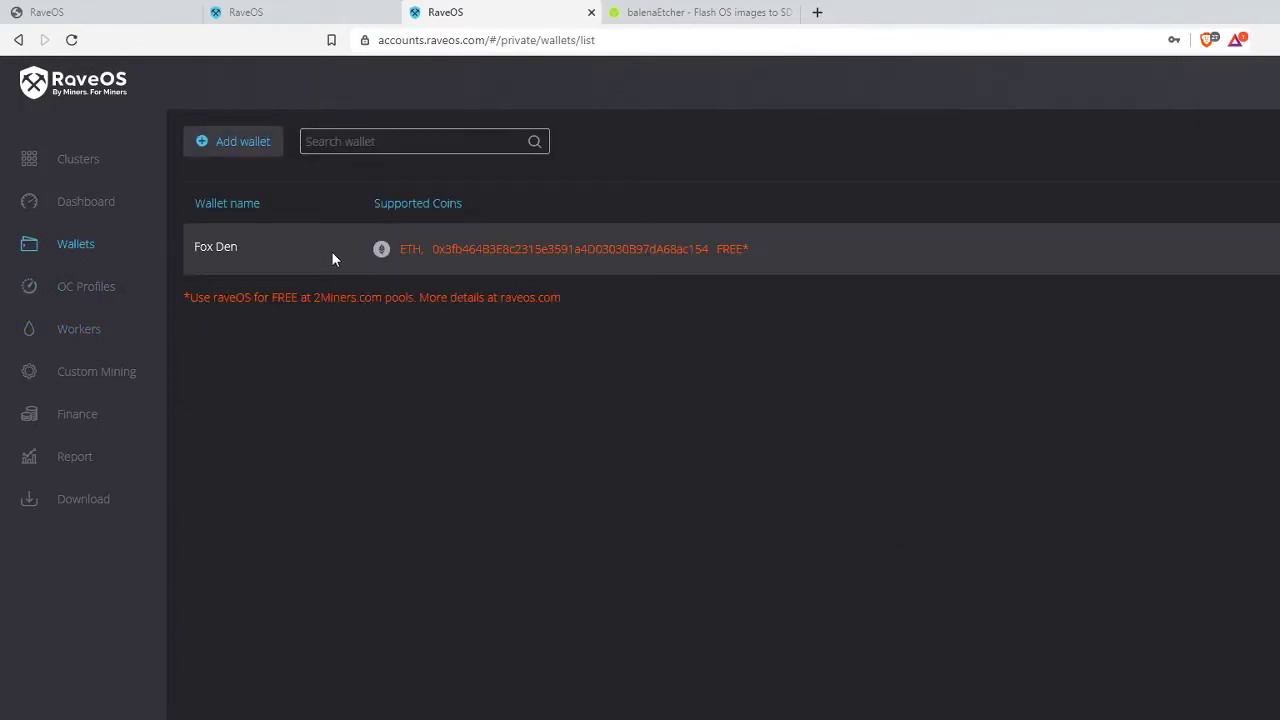
click(82, 208)
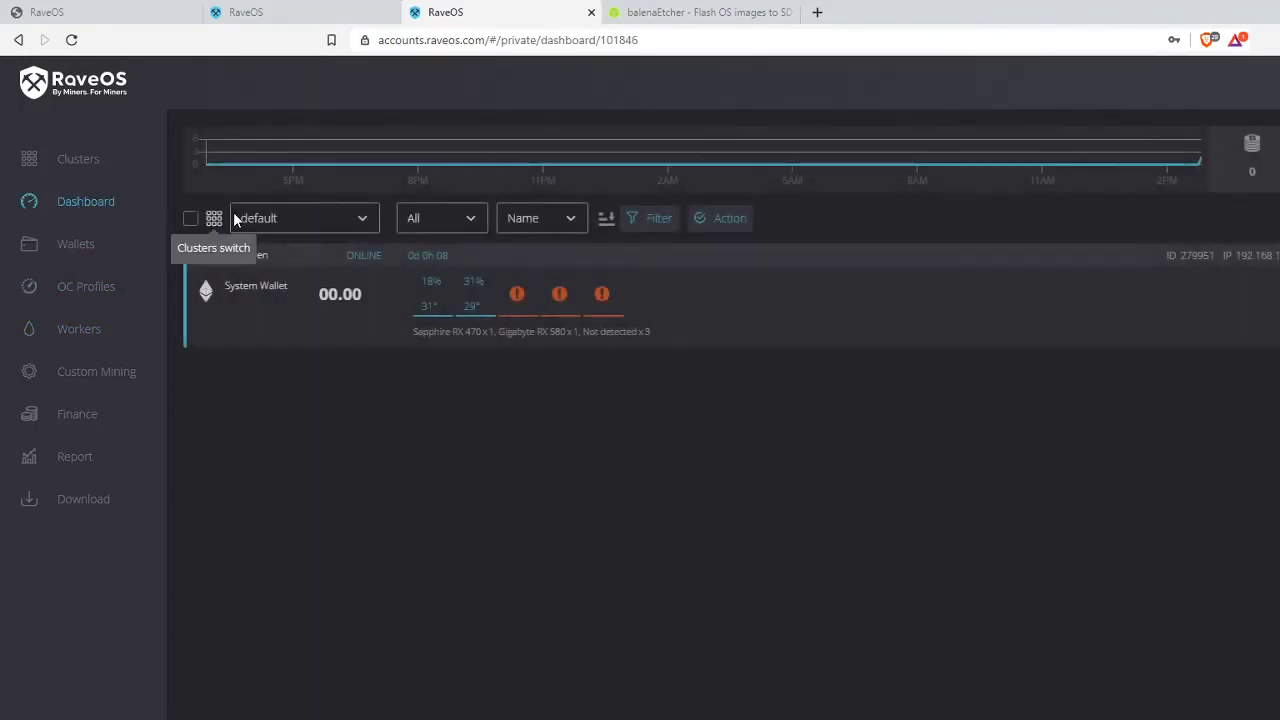
- Tick FoxDen, choose Action > Mining to change its wallet, then cancel the prompt
click(252, 255)
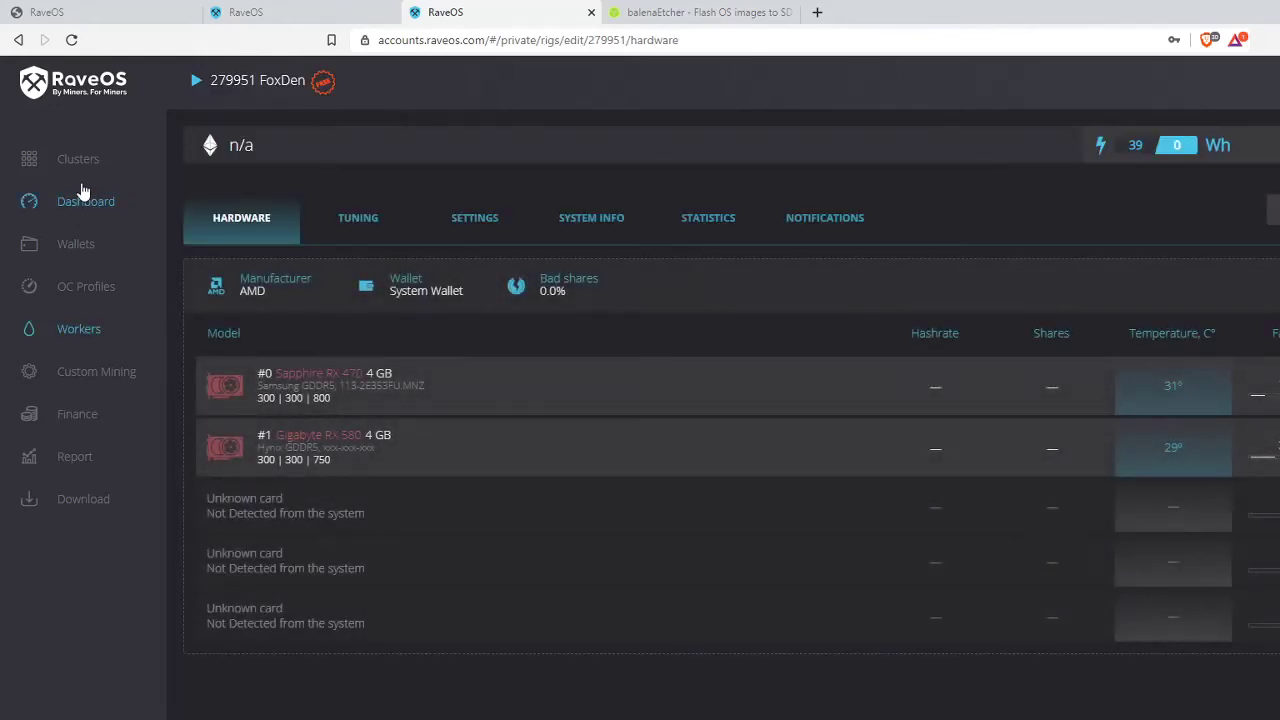
click(84, 197)
click(201, 256)
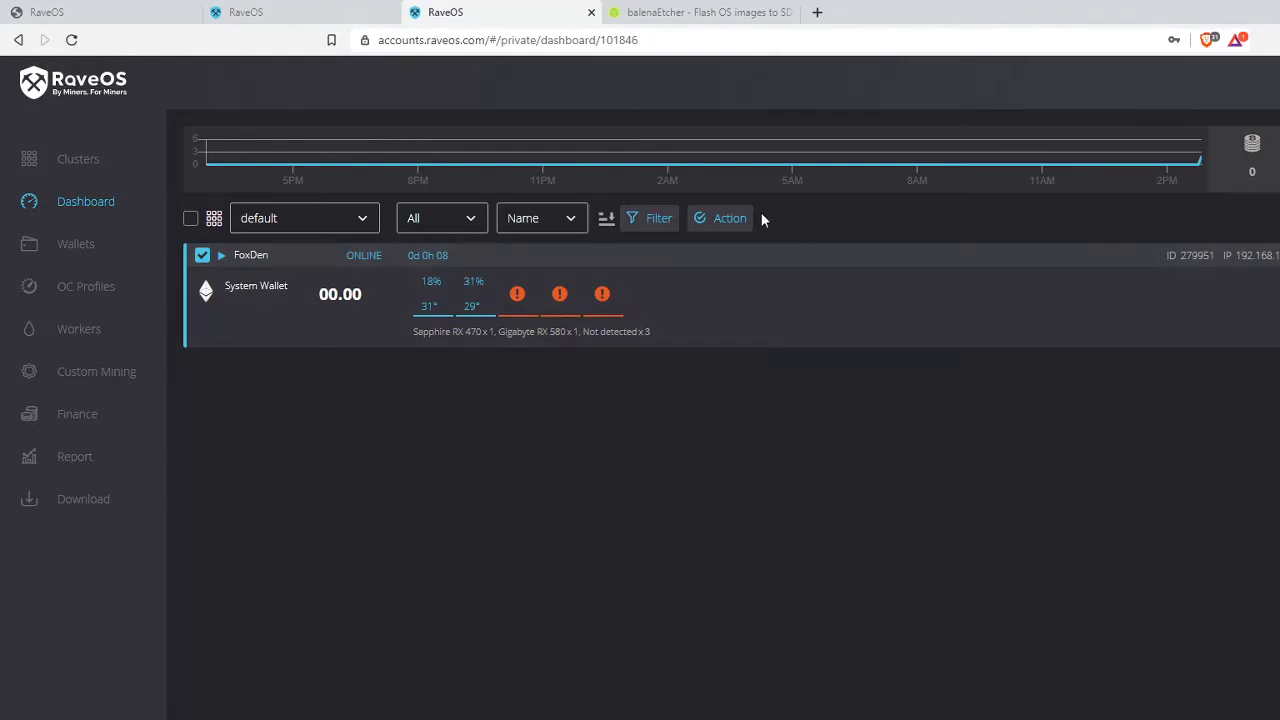
click(728, 218)
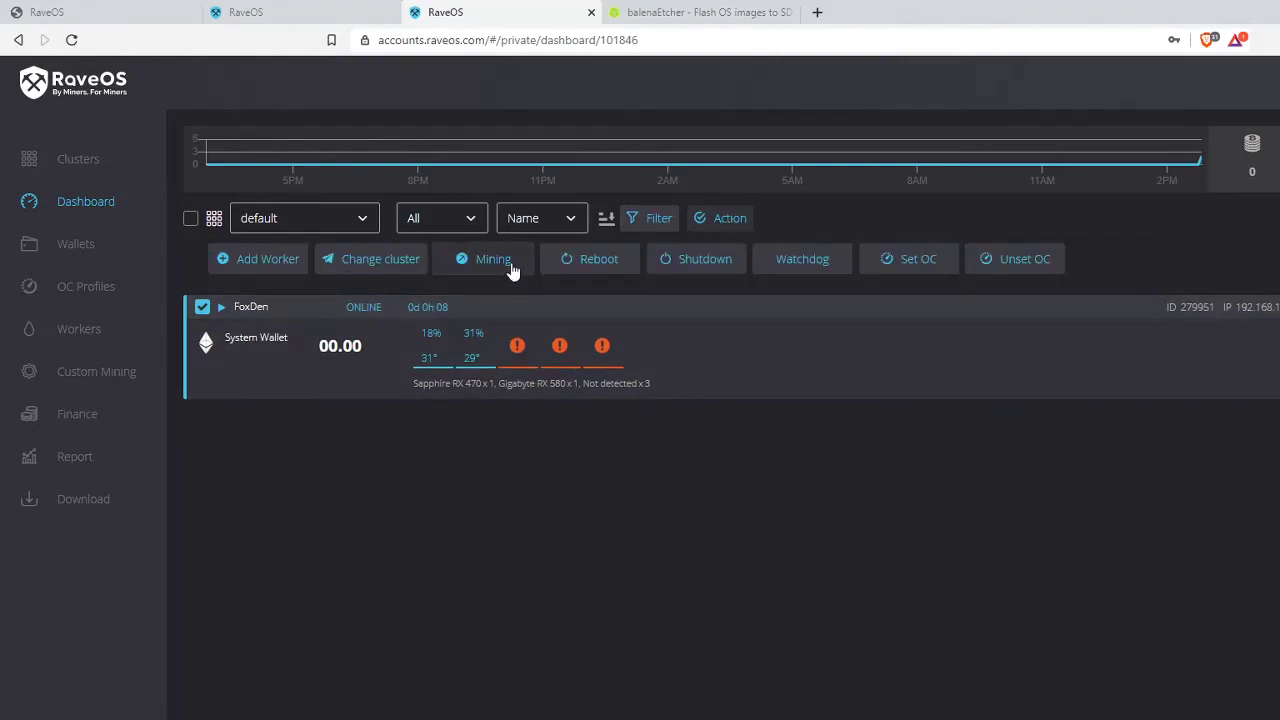
click(500, 262)
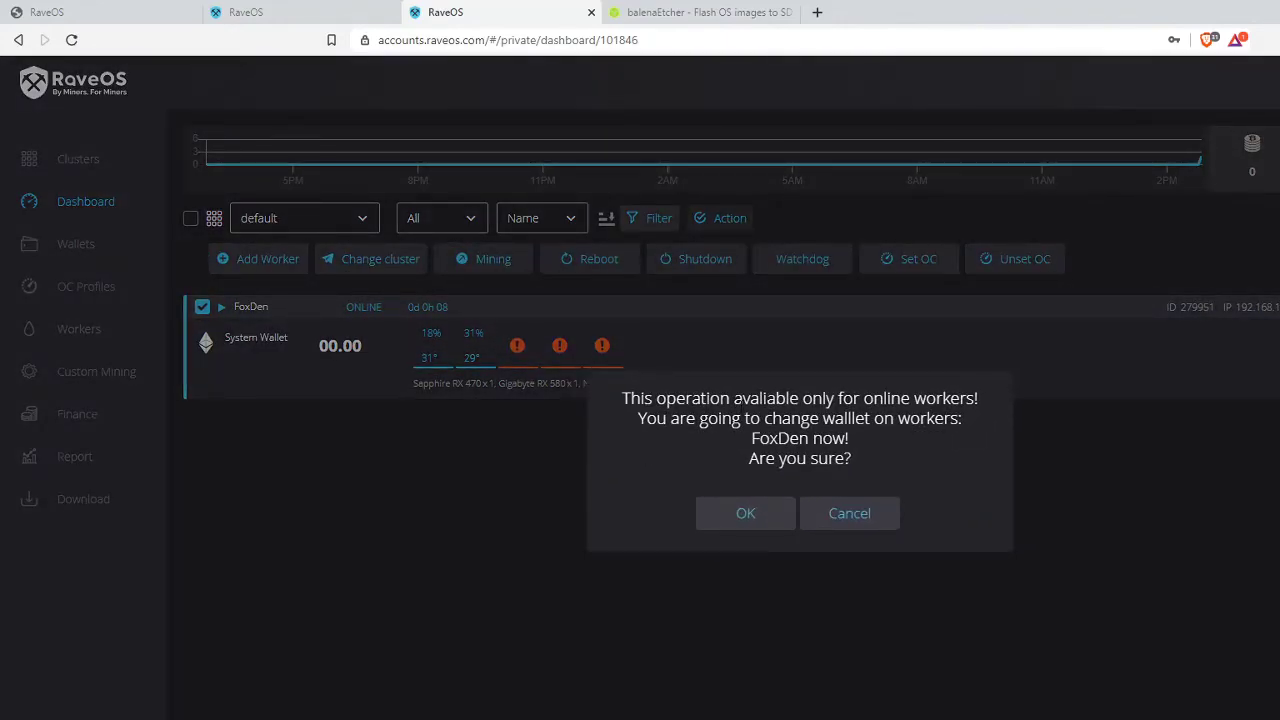
click(843, 515)
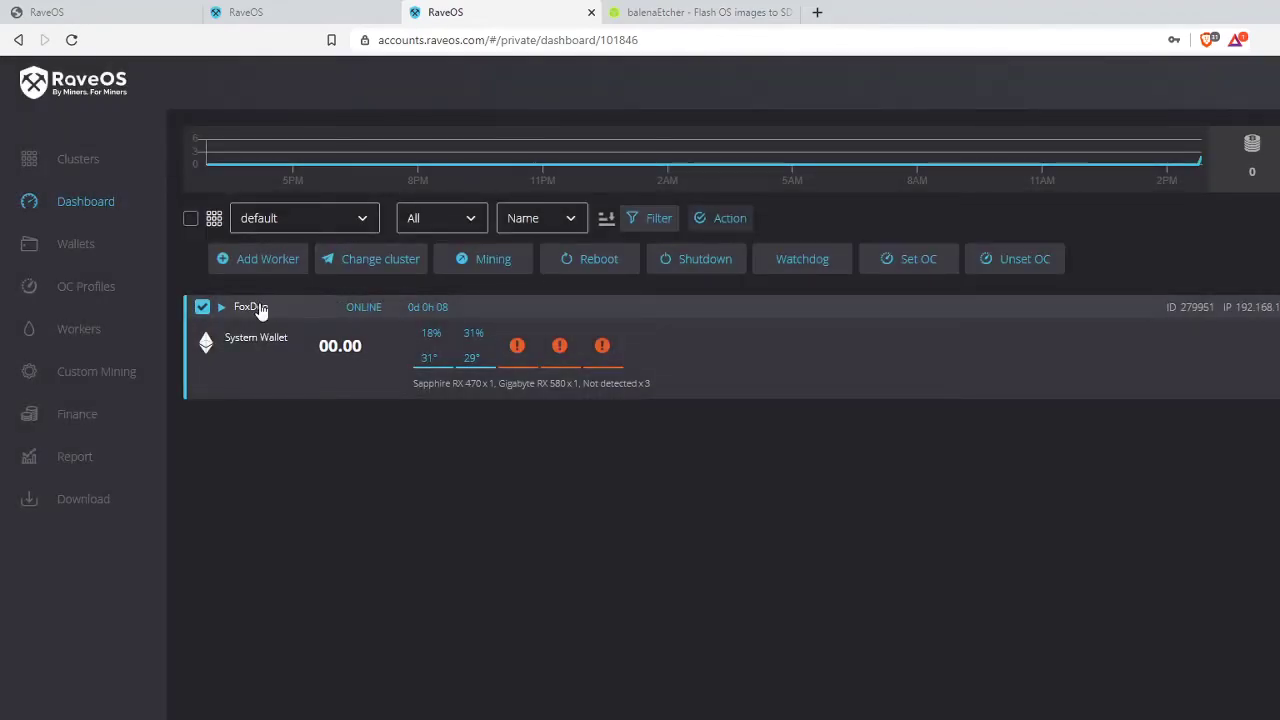
click(259, 305)
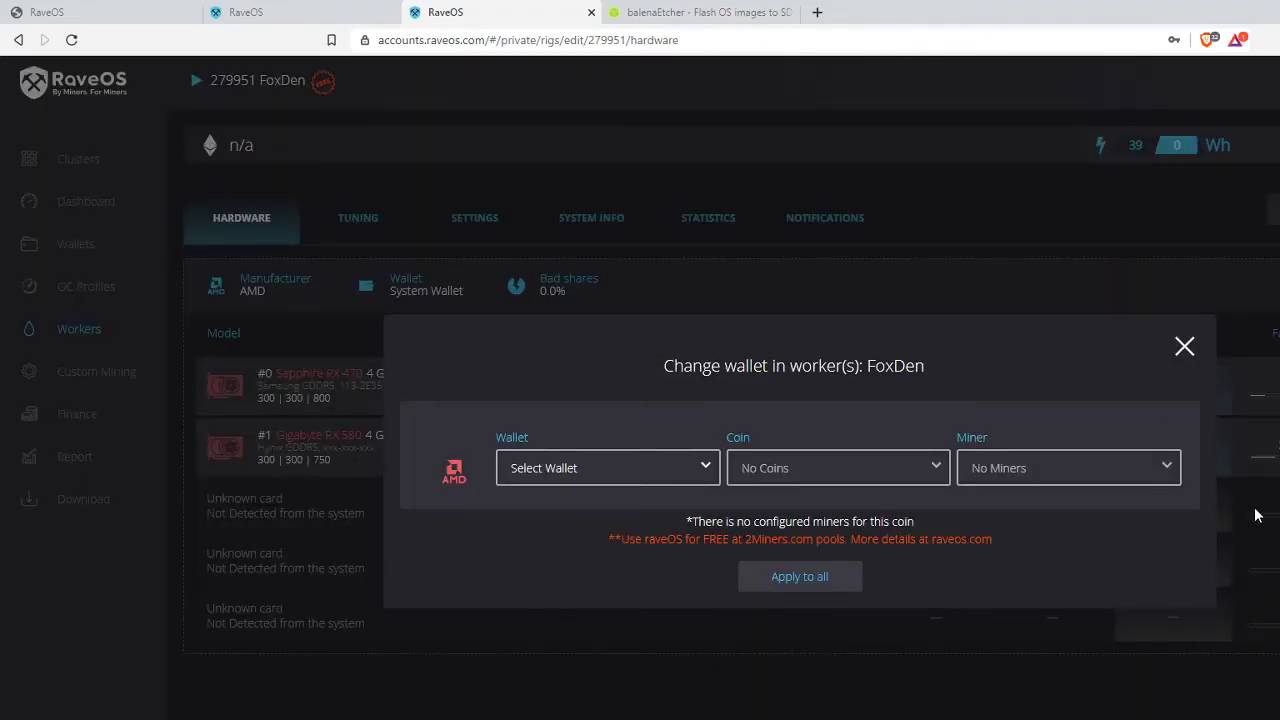
- Choose the Fox Den wallet, Ethereum coin and lolMiner 1.24a, then apply to all
click(634, 470)
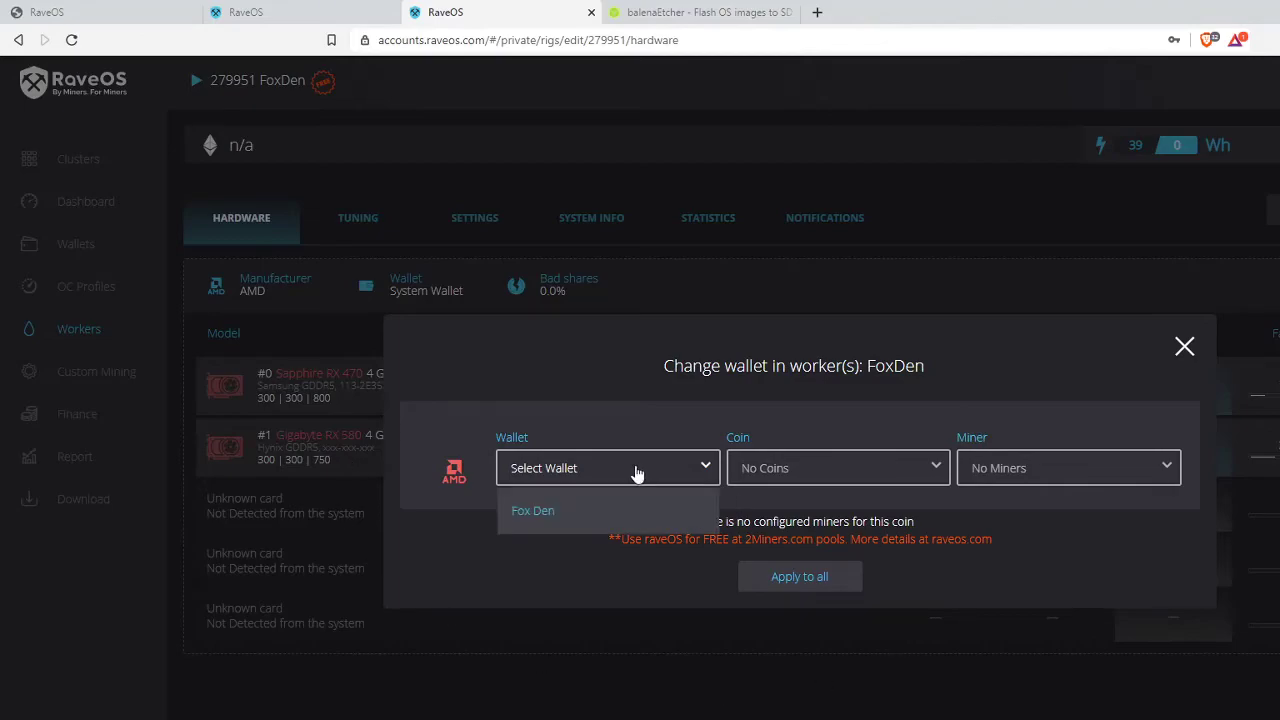
click(594, 522)
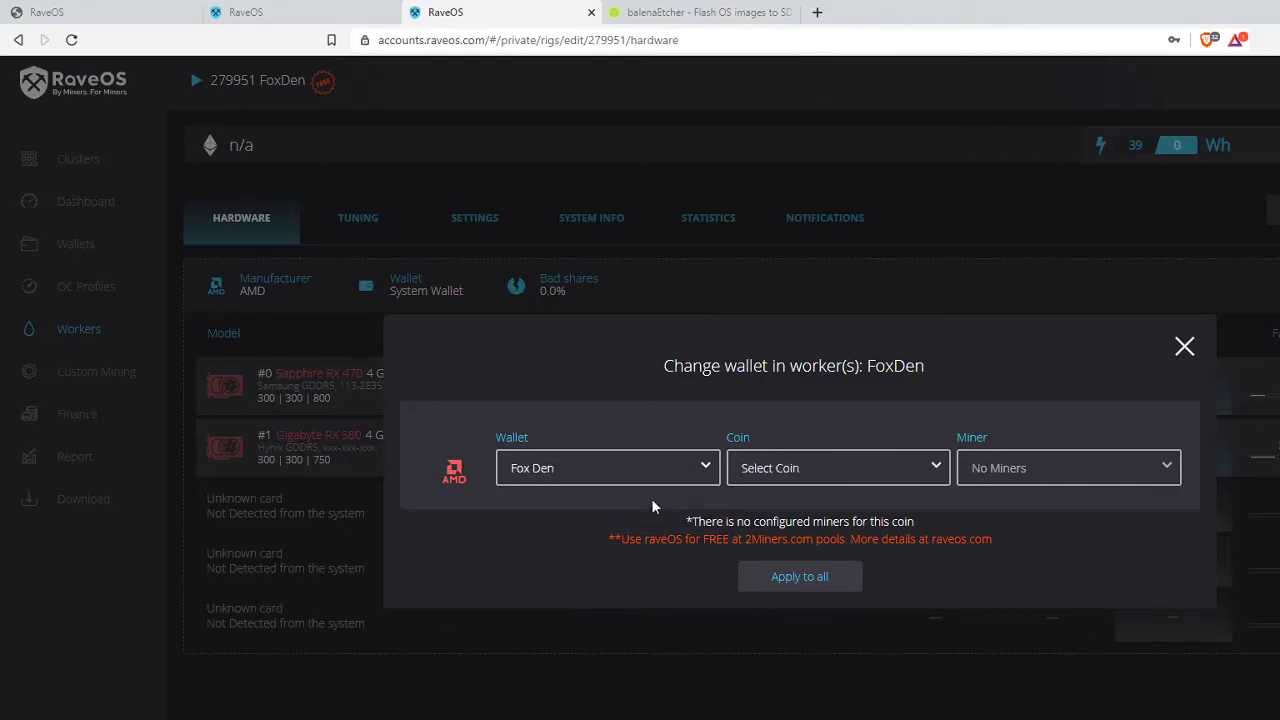
click(852, 474)
click(864, 516)
click(1050, 477)
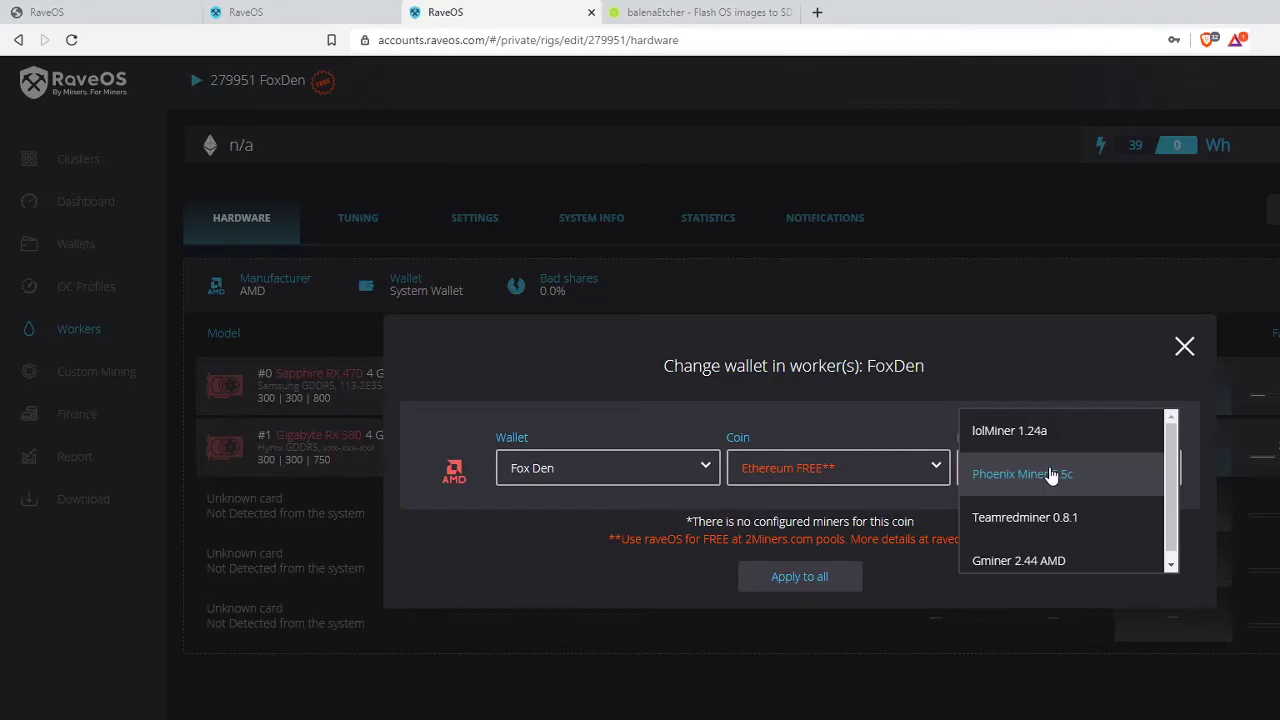
scroll(1108, 559, down, 1)
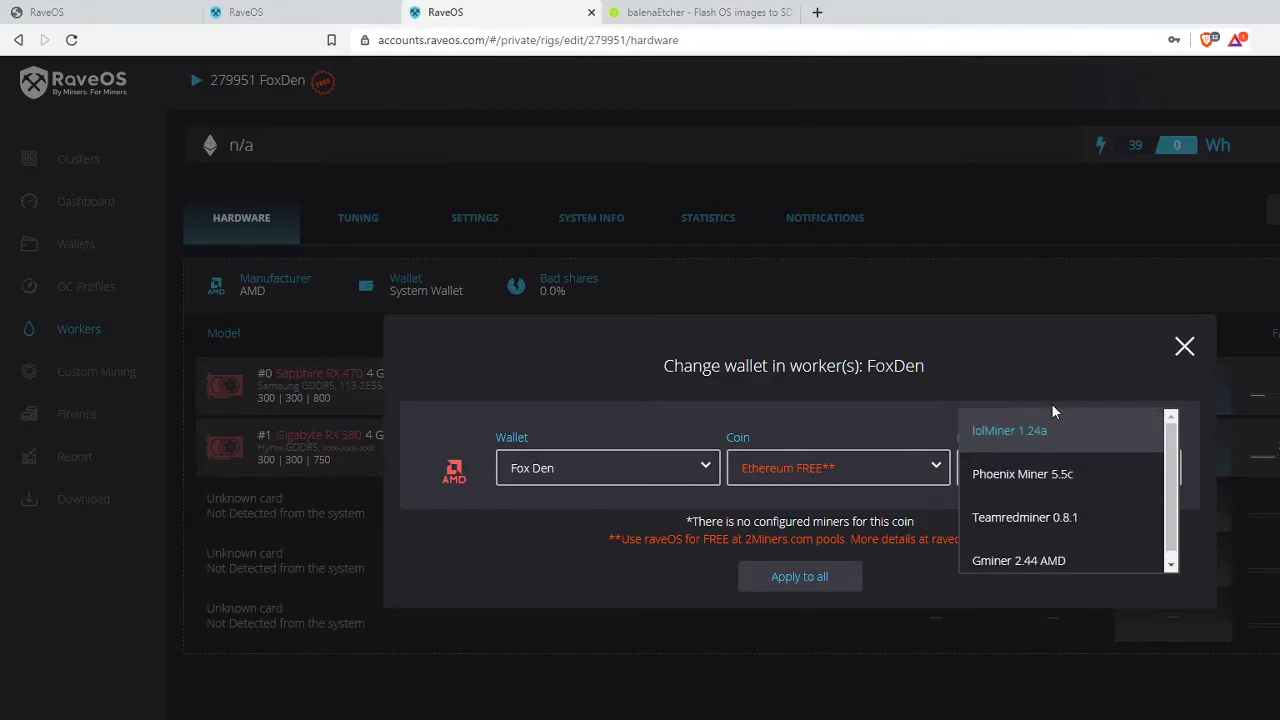
scroll(1045, 417, up, 1)
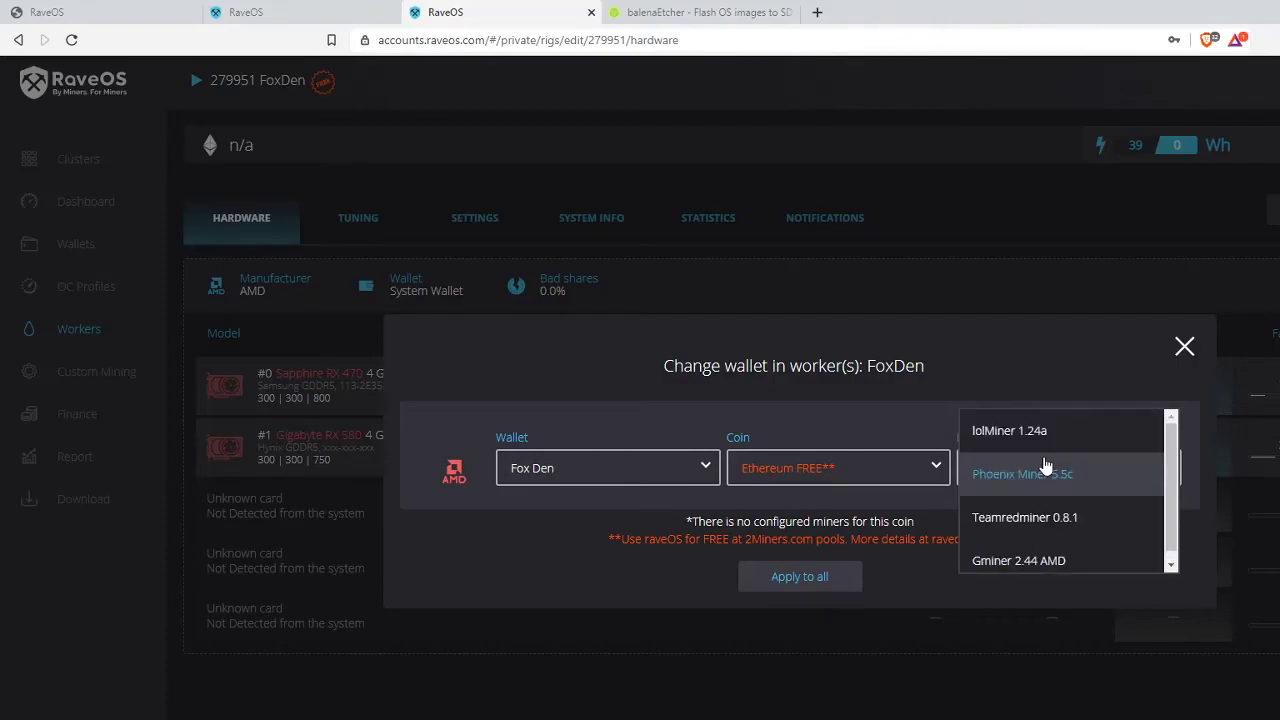
click(1046, 435)
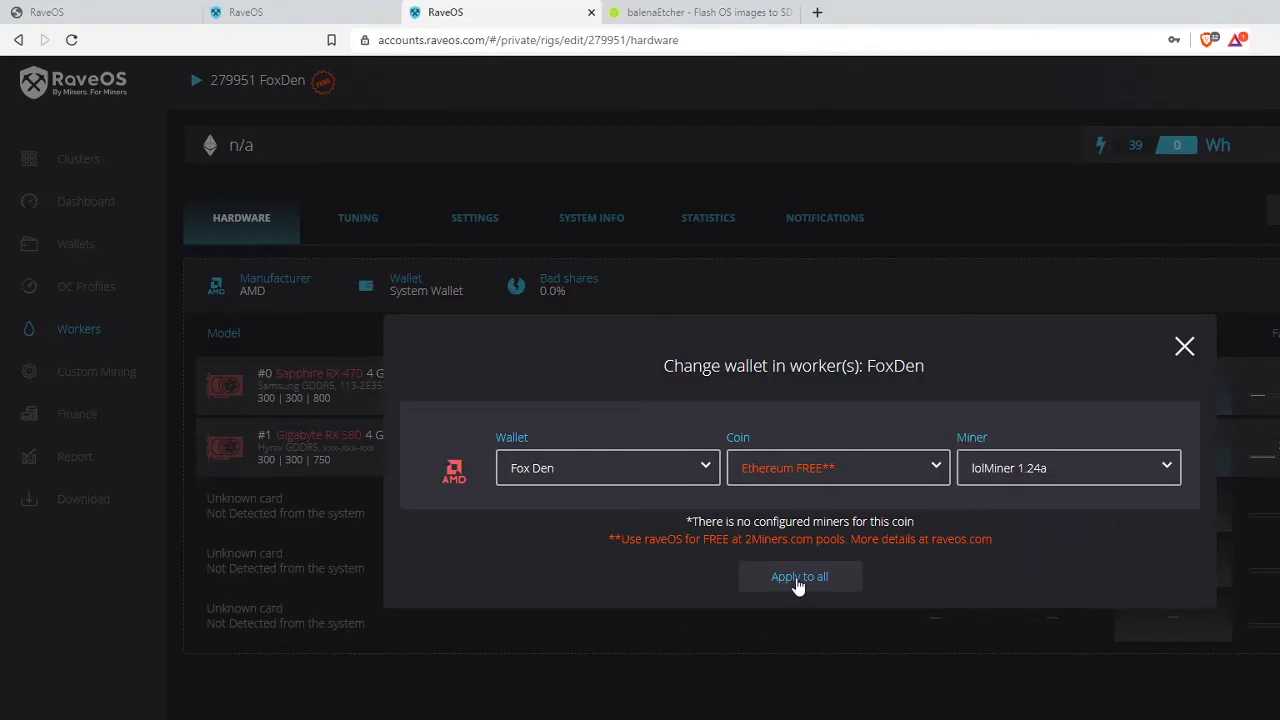
click(792, 579)
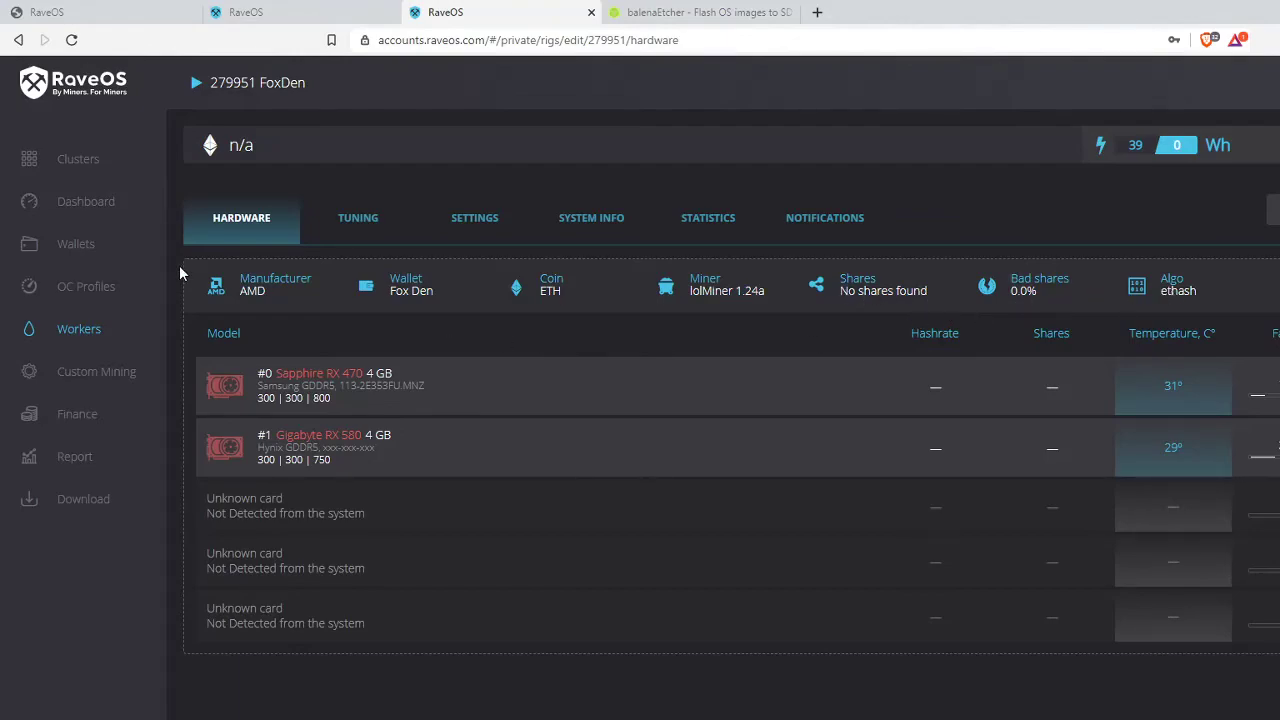
click(78, 200)
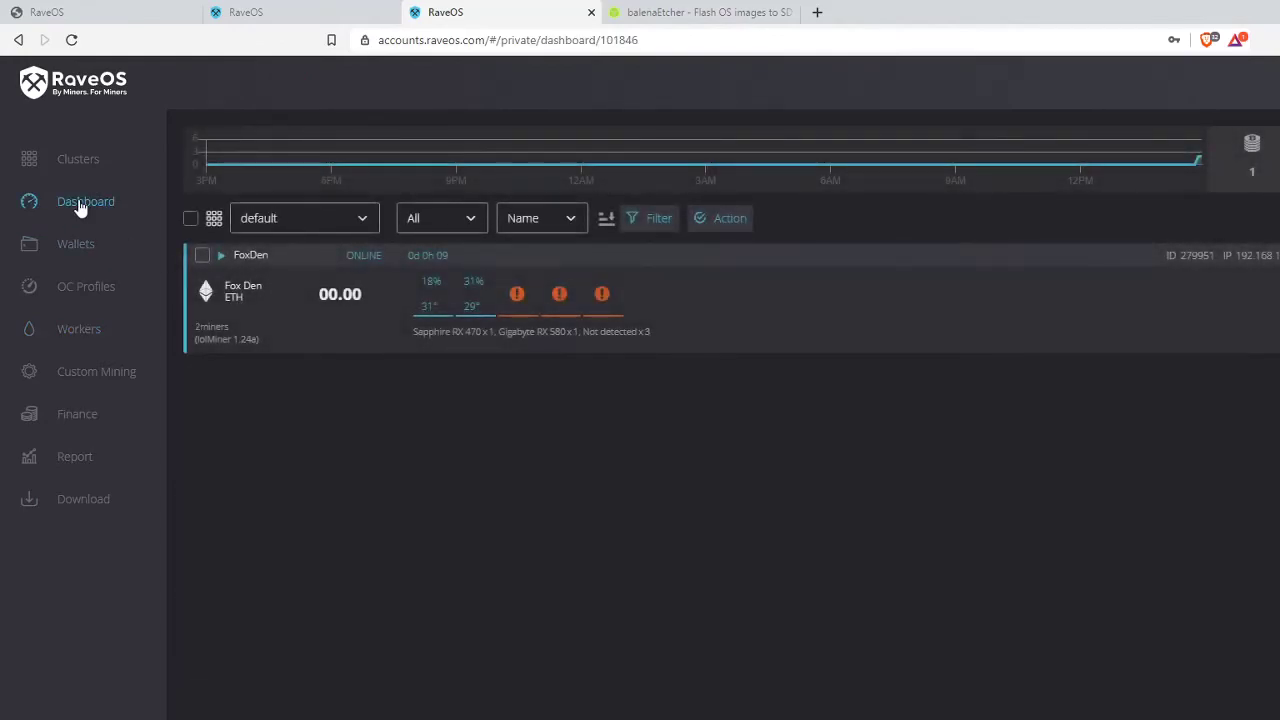
click(85, 162)
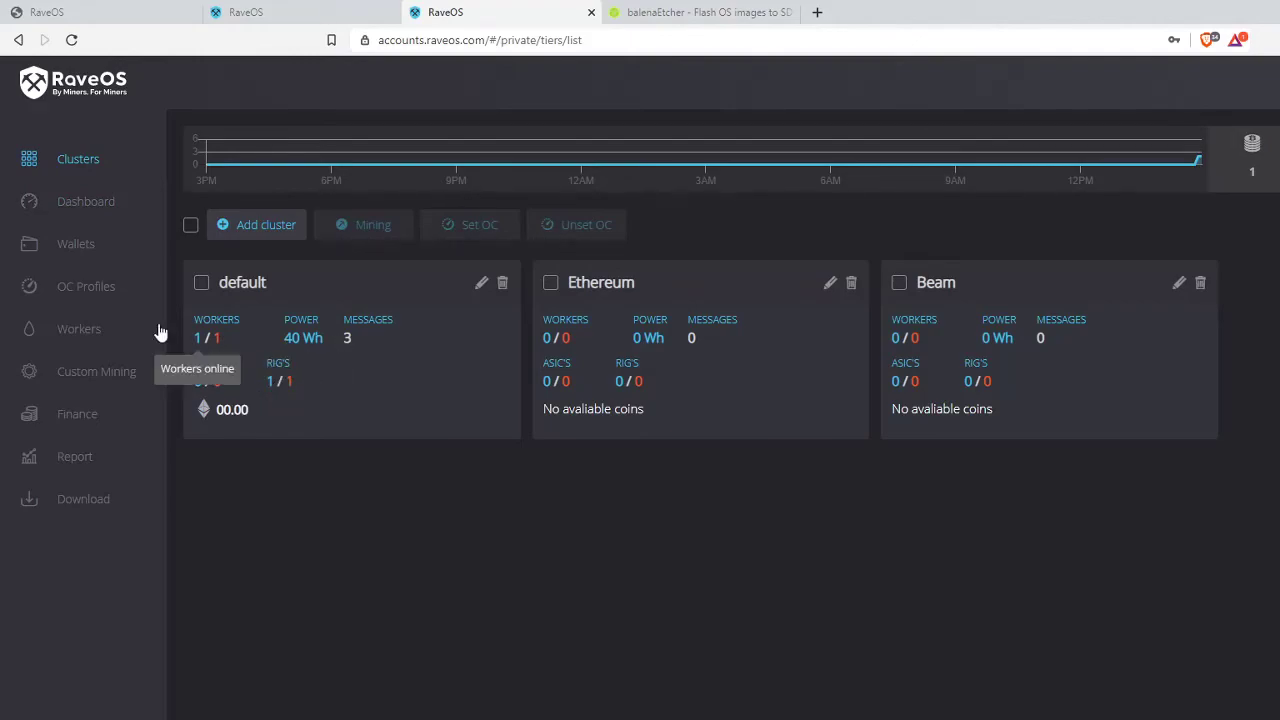
click(75, 210)
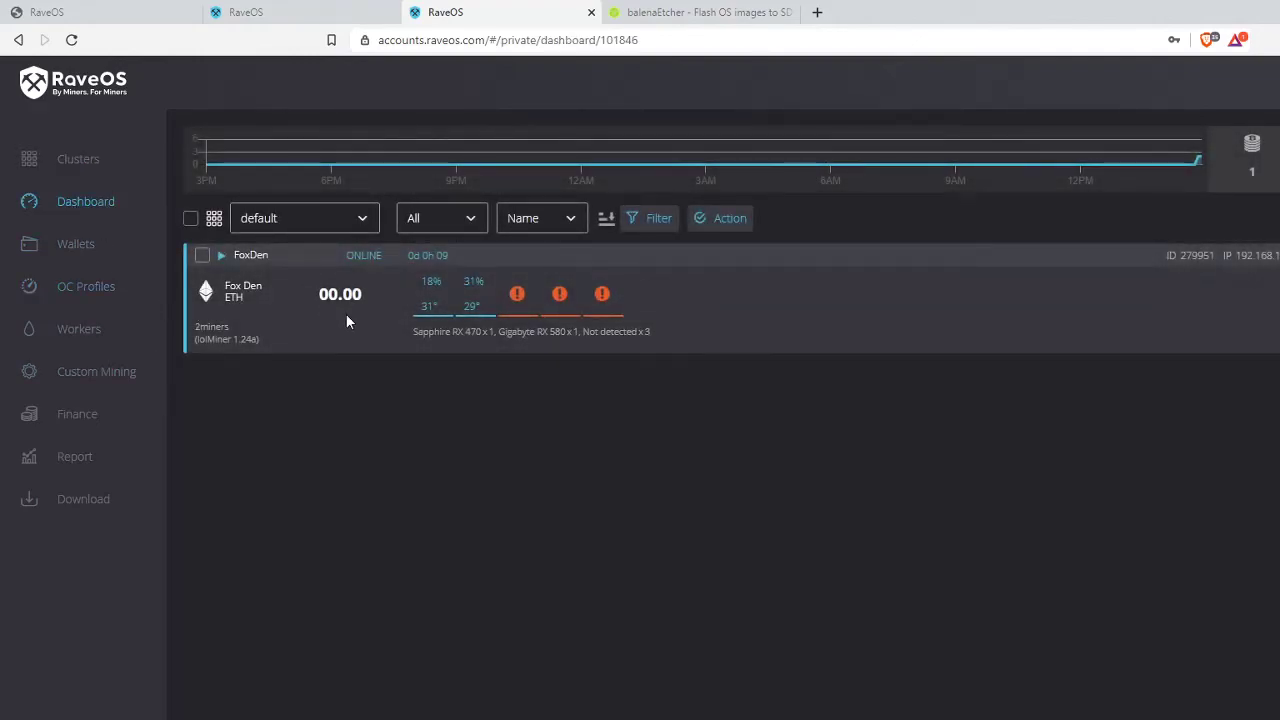
click(243, 255)
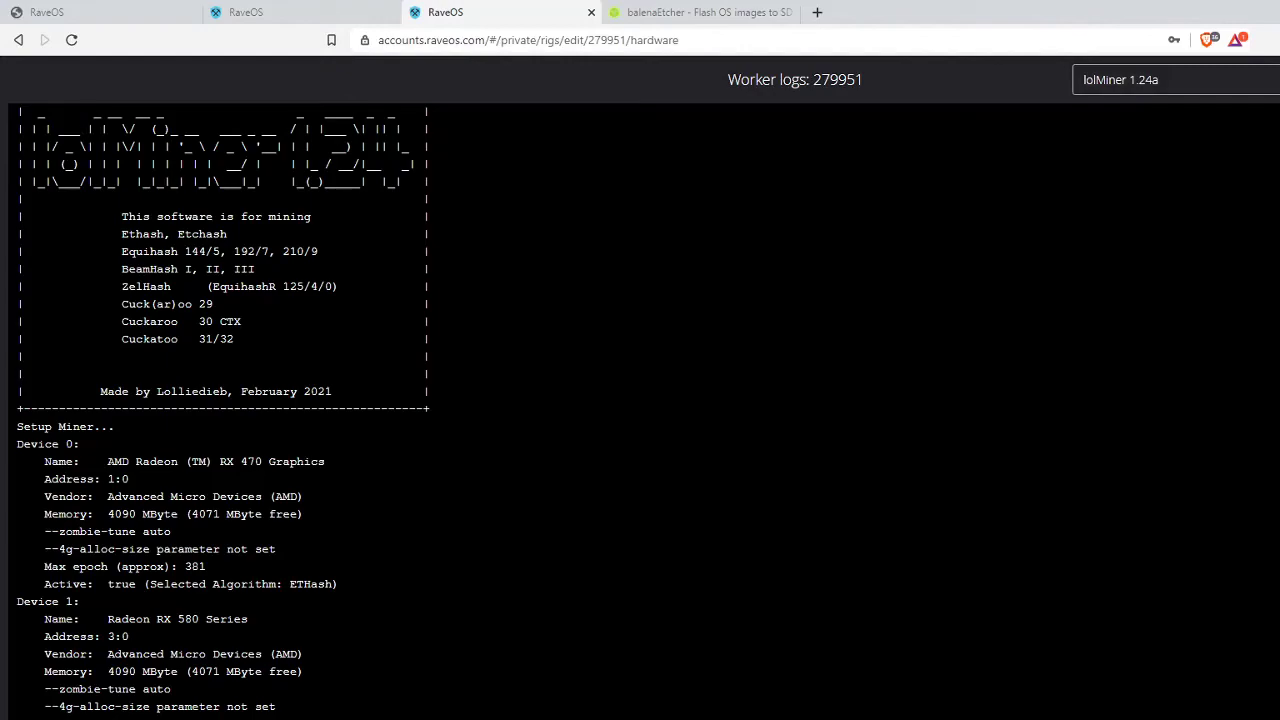
scroll(388, 300, down, 3)
scroll(568, 364, down, 2)
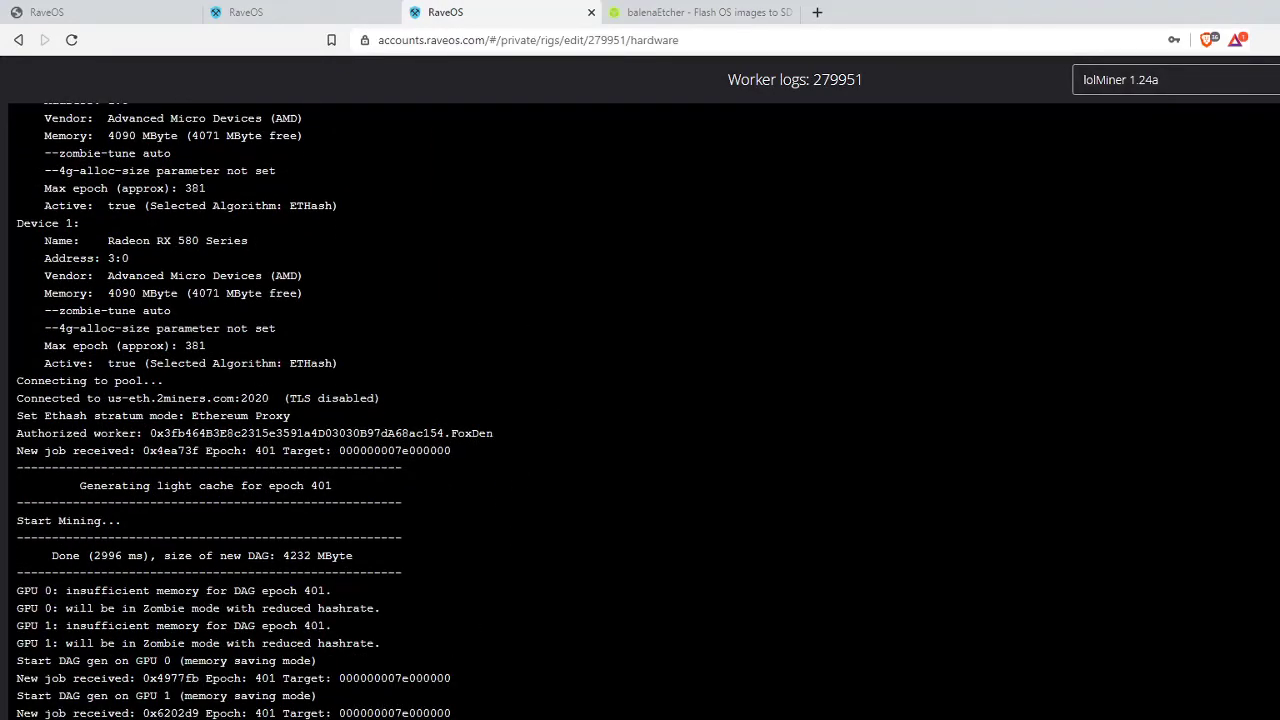
drag(30, 590, 460, 716)
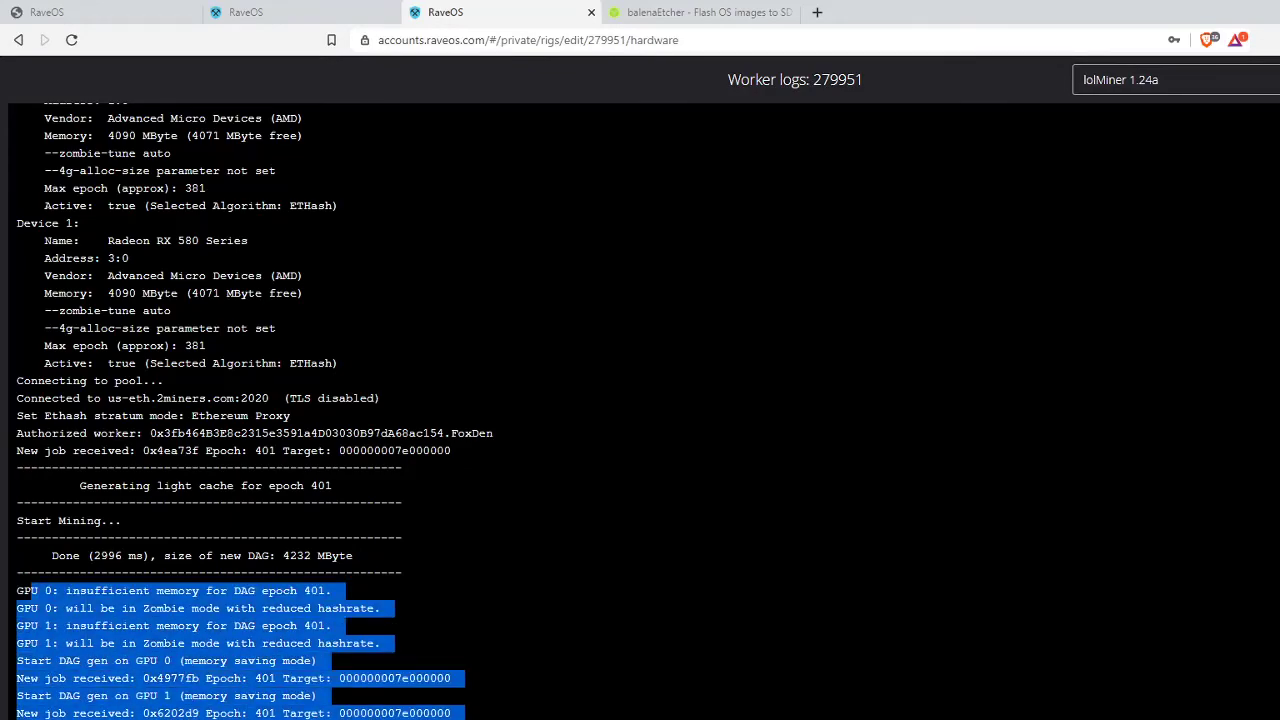
click(487, 700)
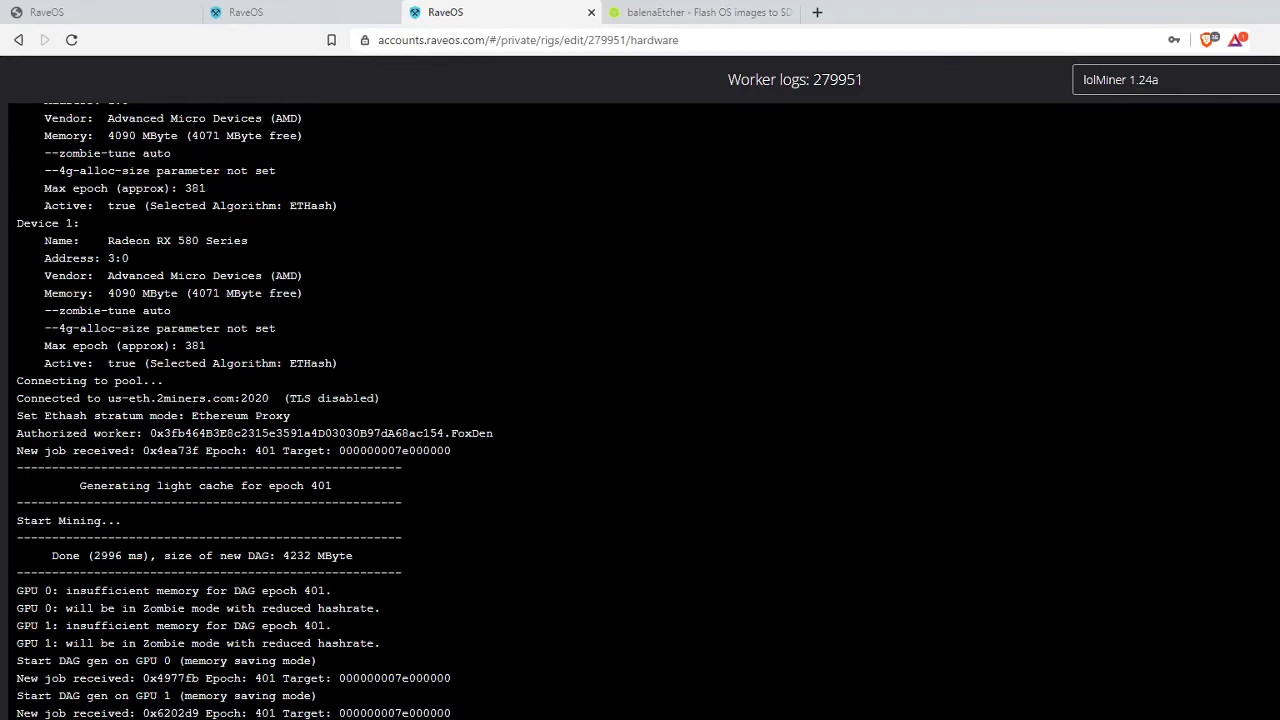
key(Escape)
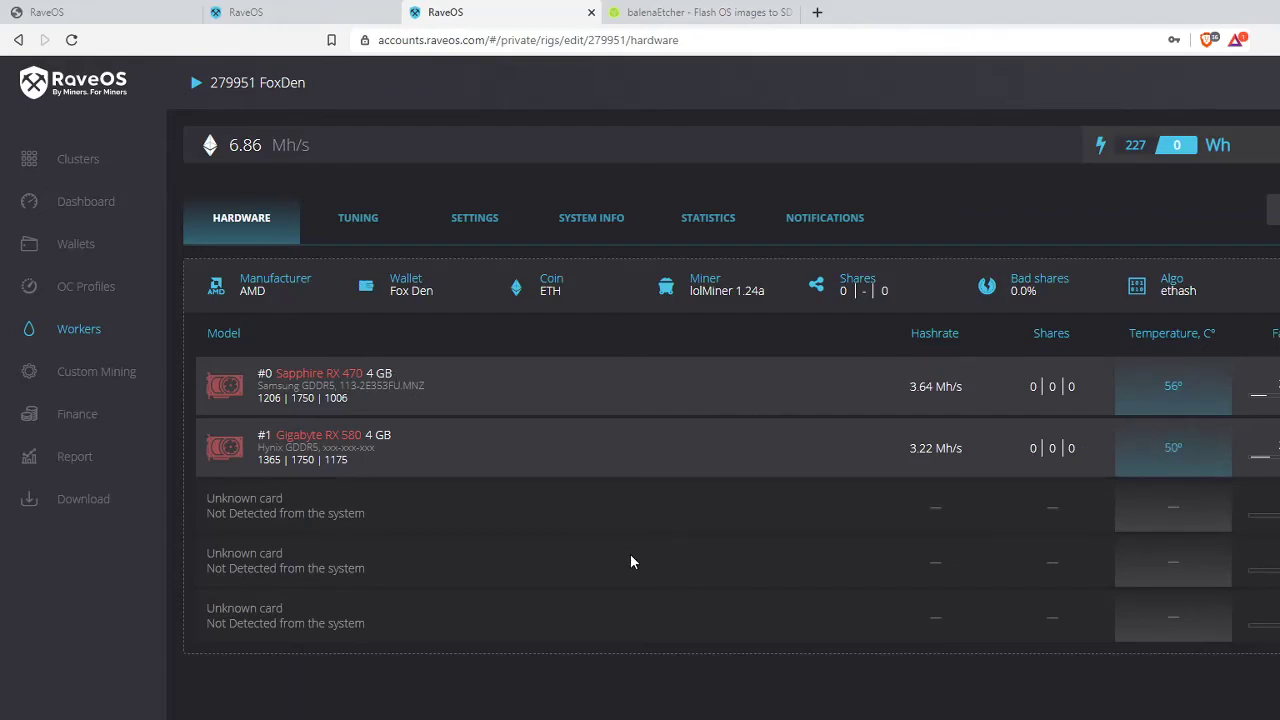
- Open FoxDen's TUNING tab showing the overclock table for both GPUs
click(358, 222)
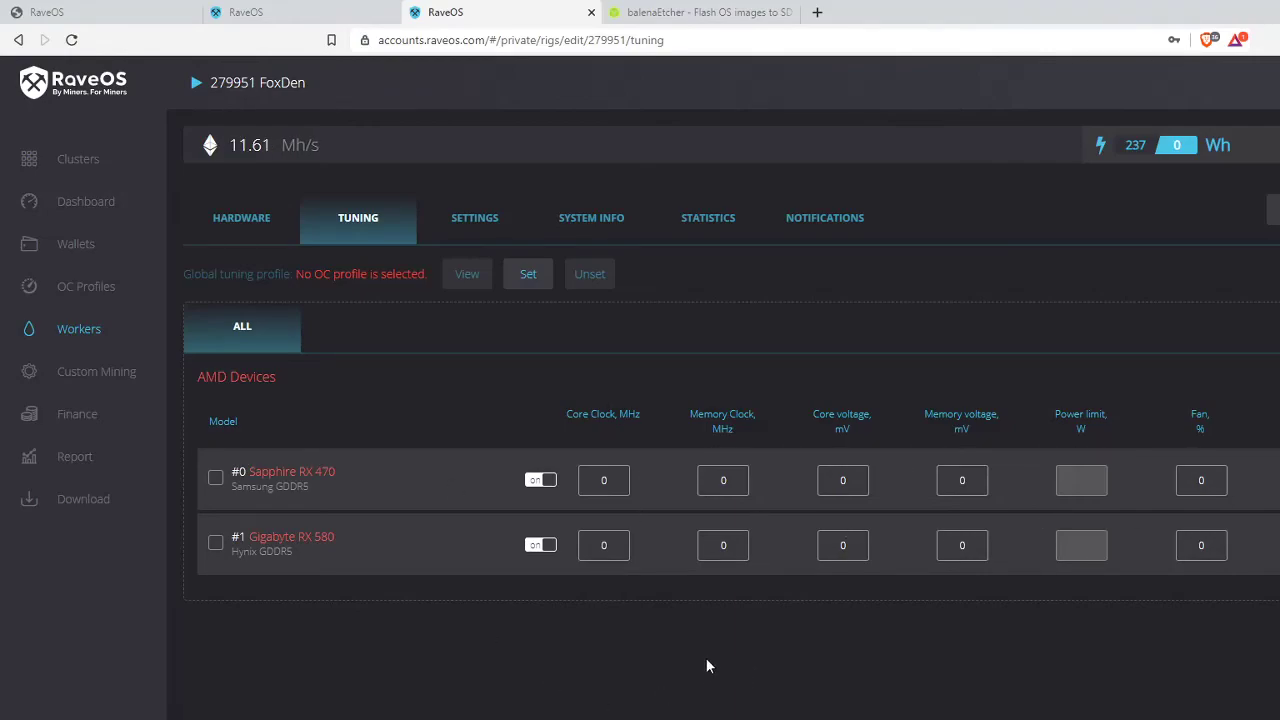
- Set GPU #0 to 1125 MHz core, 1950 MHz memory, 860 mV core and memory voltage
double_click(608, 484)
text(1125)
key(Tab)
text(1950)
key(Tab)
text(860)
key(Tab)
text(860)
- Give GPU #1 the same 1125 / 1950 / 860 / 860 values and save both
double_click(612, 545)
text(1125)
double_click(723, 546)
text(1950)
double_click(842, 548)
text(860)
double_click(964, 548)
text(860)
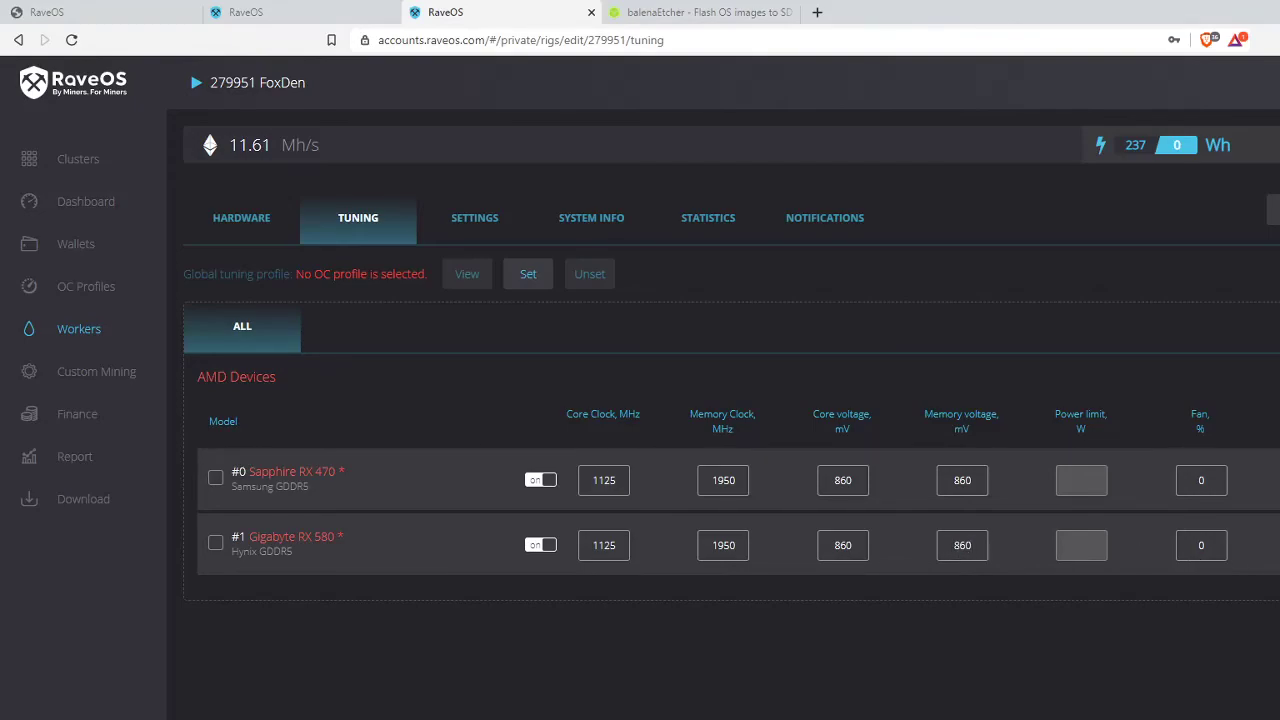
key(Return)
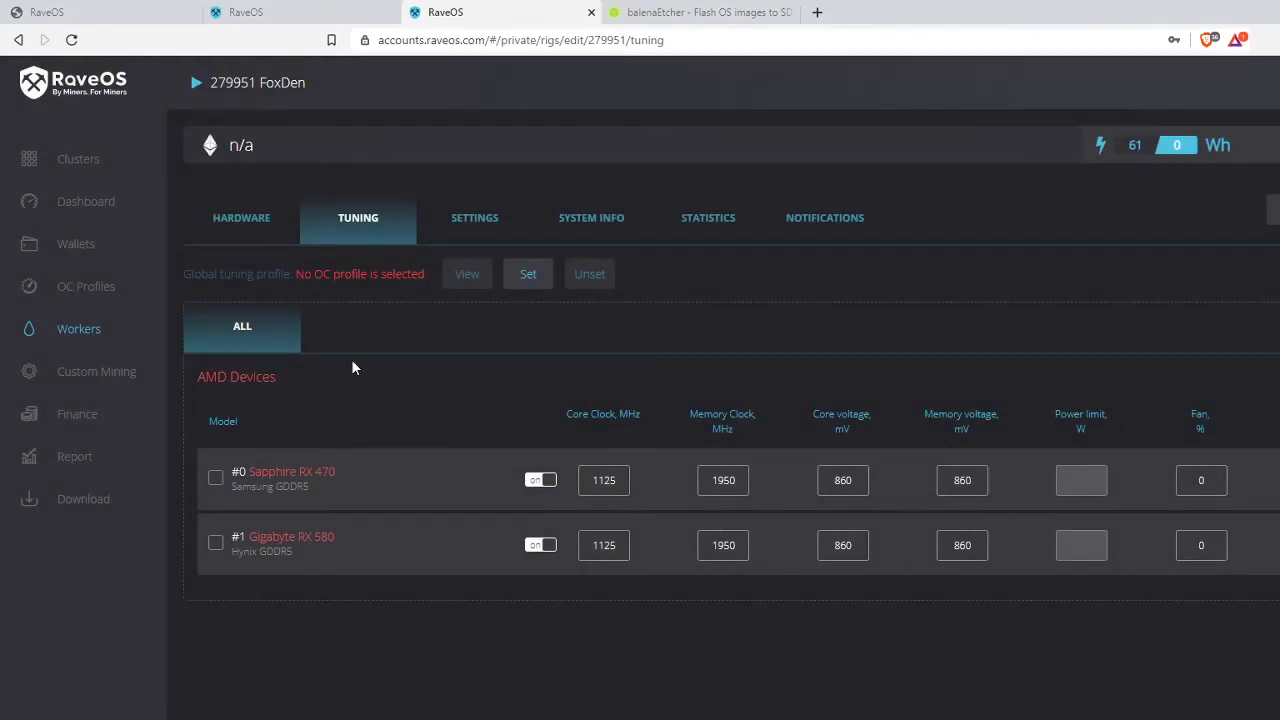
- Open the FoxDen rig's notification history from the dashboard
click(94, 200)
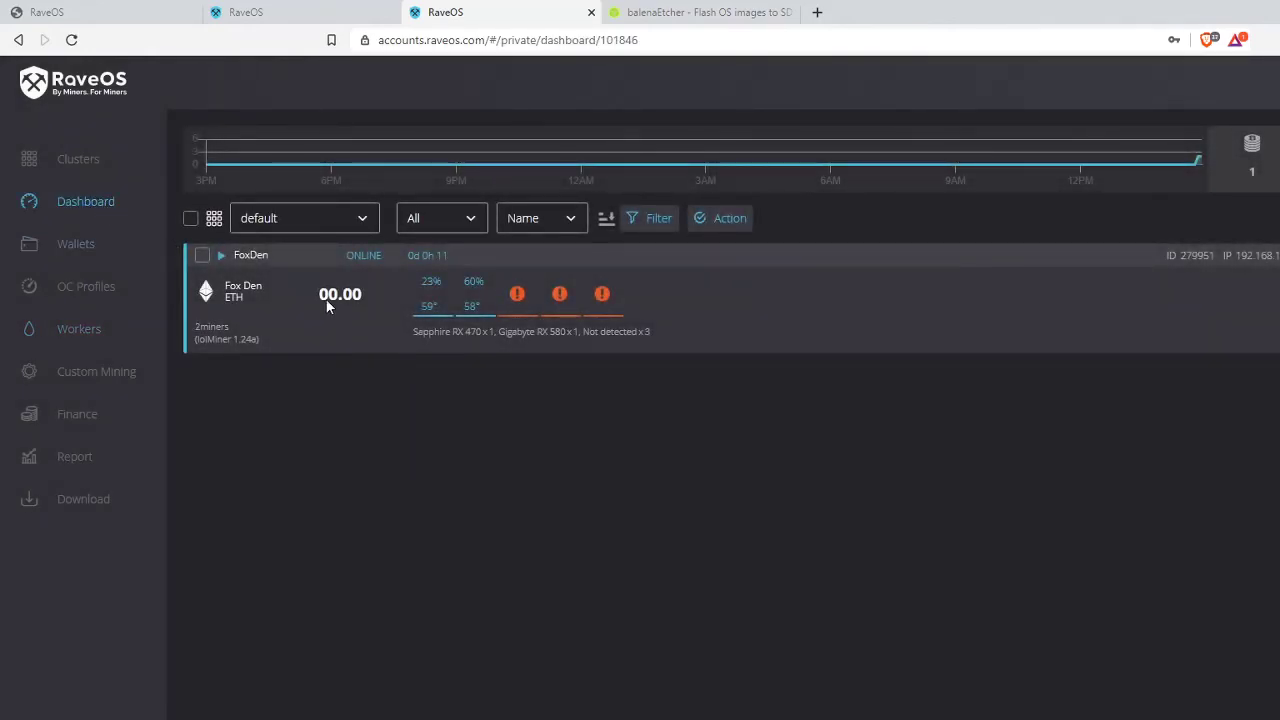
click(251, 258)
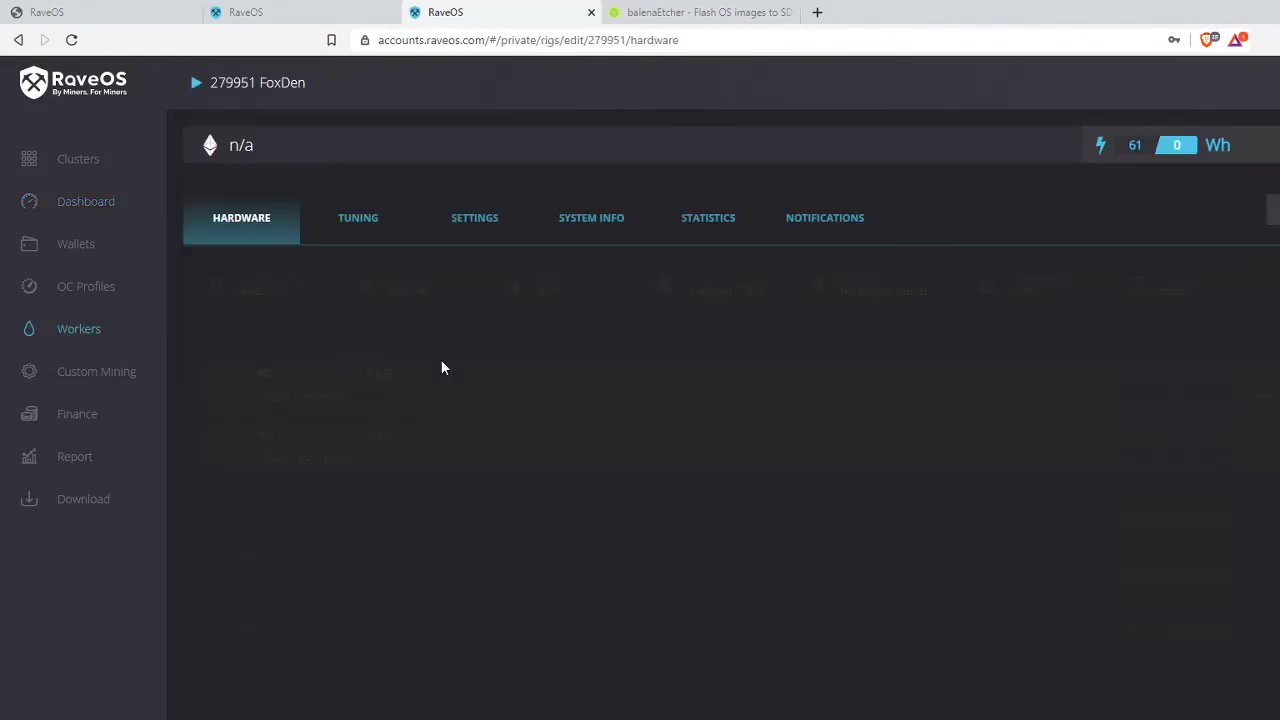
click(848, 222)
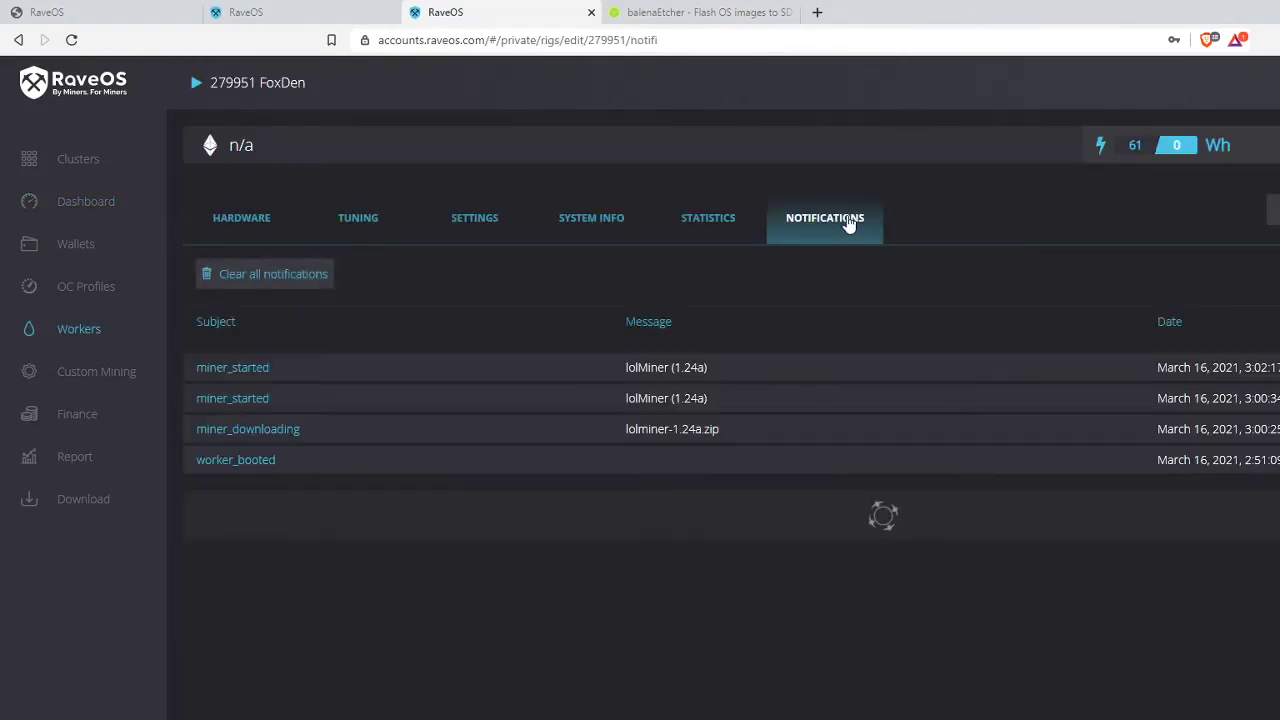
- Review the worker_booted and miner_downloading notifications, then go back to the dashboard
drag(280, 461, 197, 460)
click(286, 465)
drag(303, 432, 234, 399)
click(286, 406)
click(295, 368)
click(366, 372)
click(114, 202)
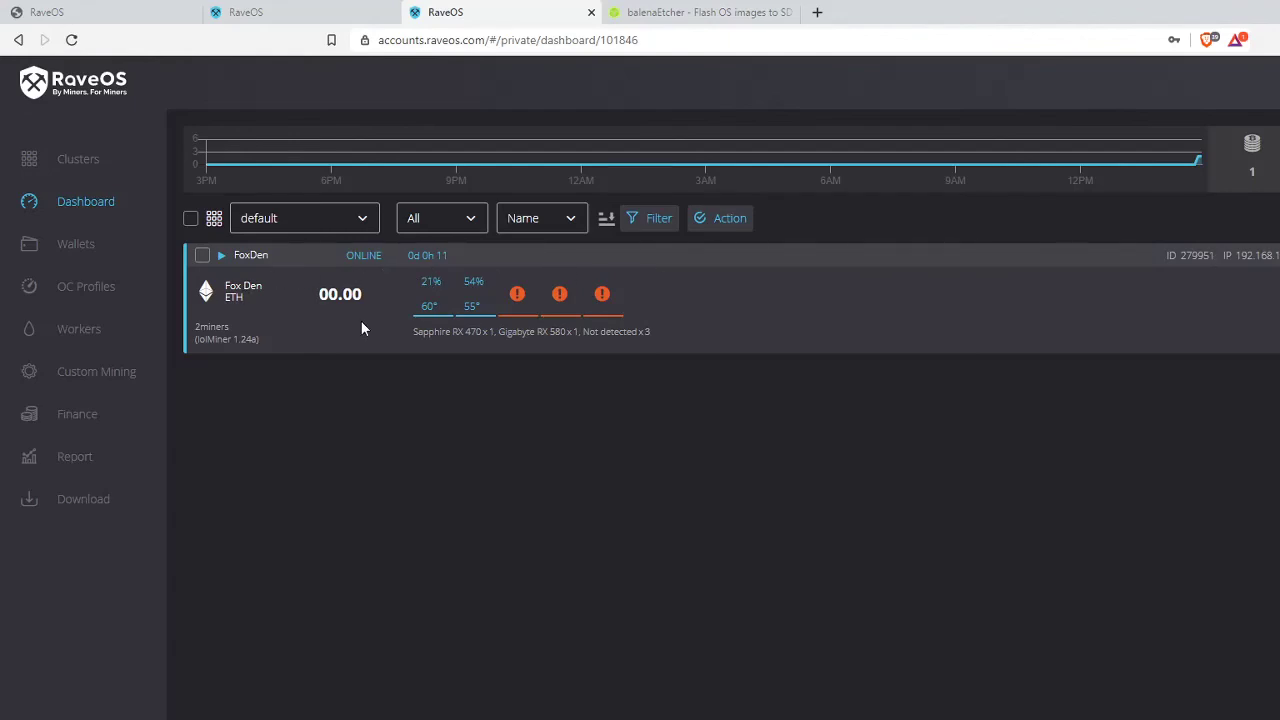
mouse_move(1252, 150)
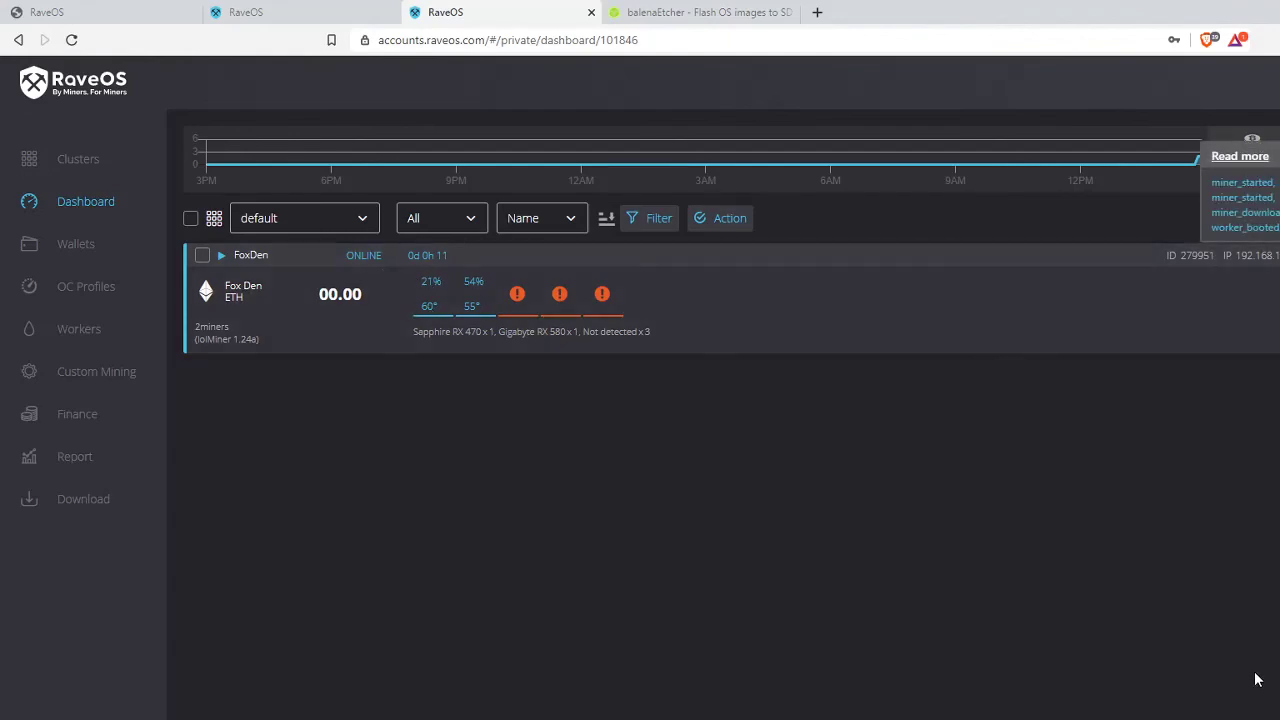
click(258, 254)
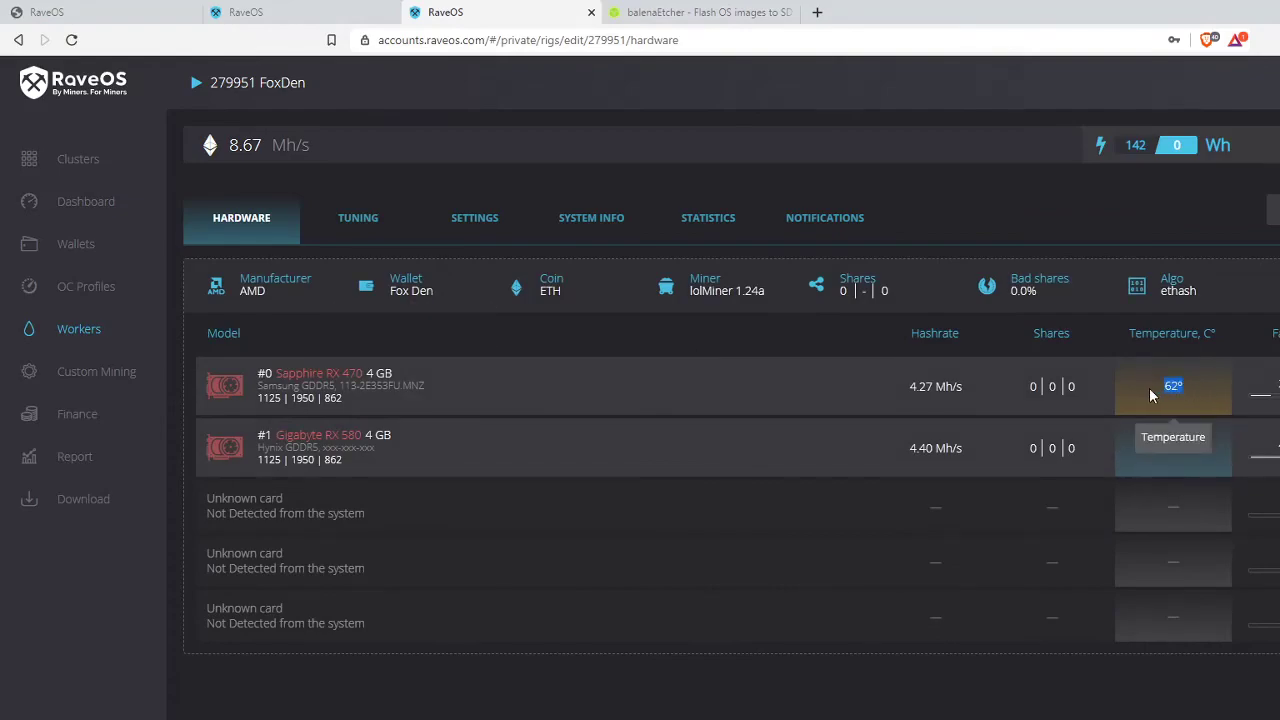
click(1120, 507)
drag(640, 425, 640, 480)
click(640, 480)
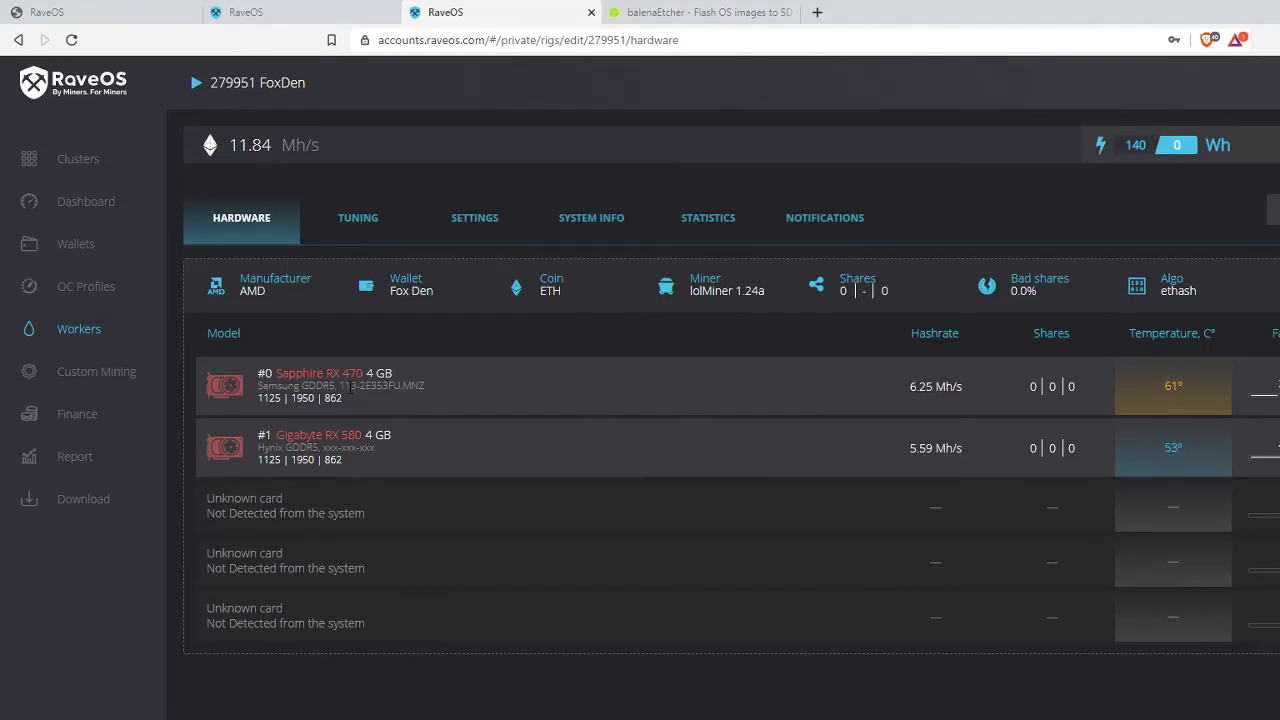
click(357, 218)
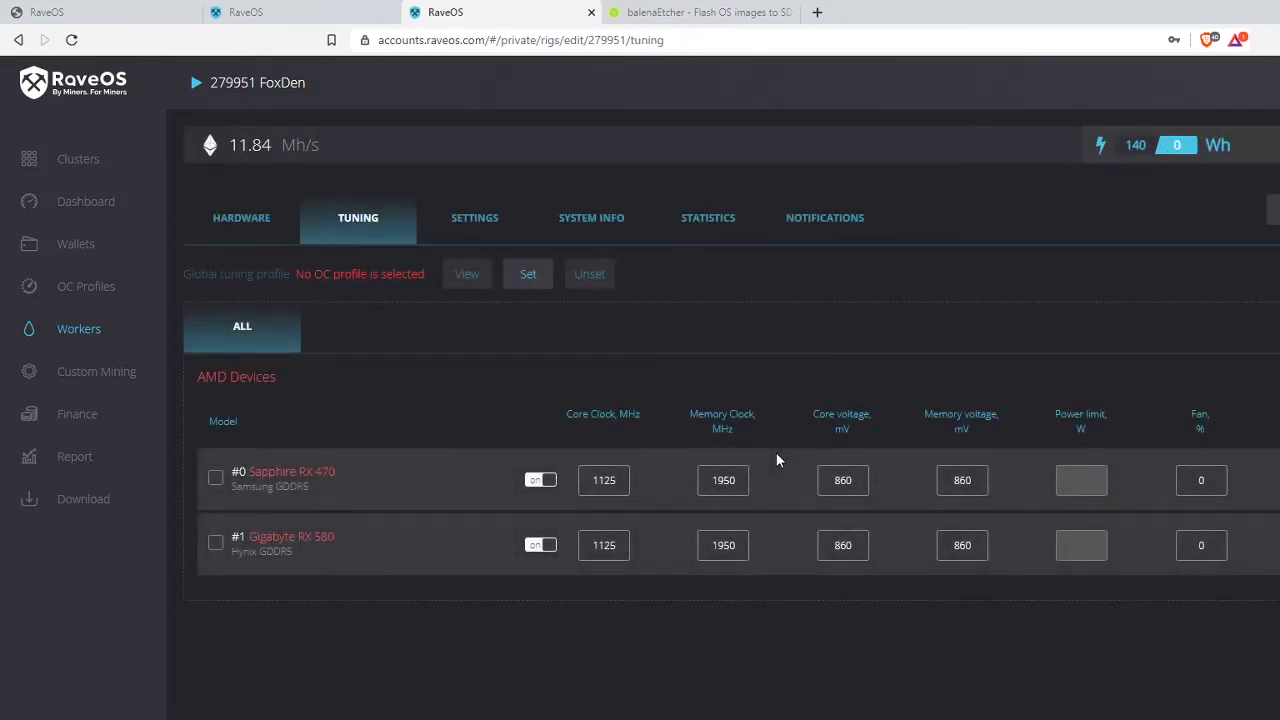
click(97, 210)
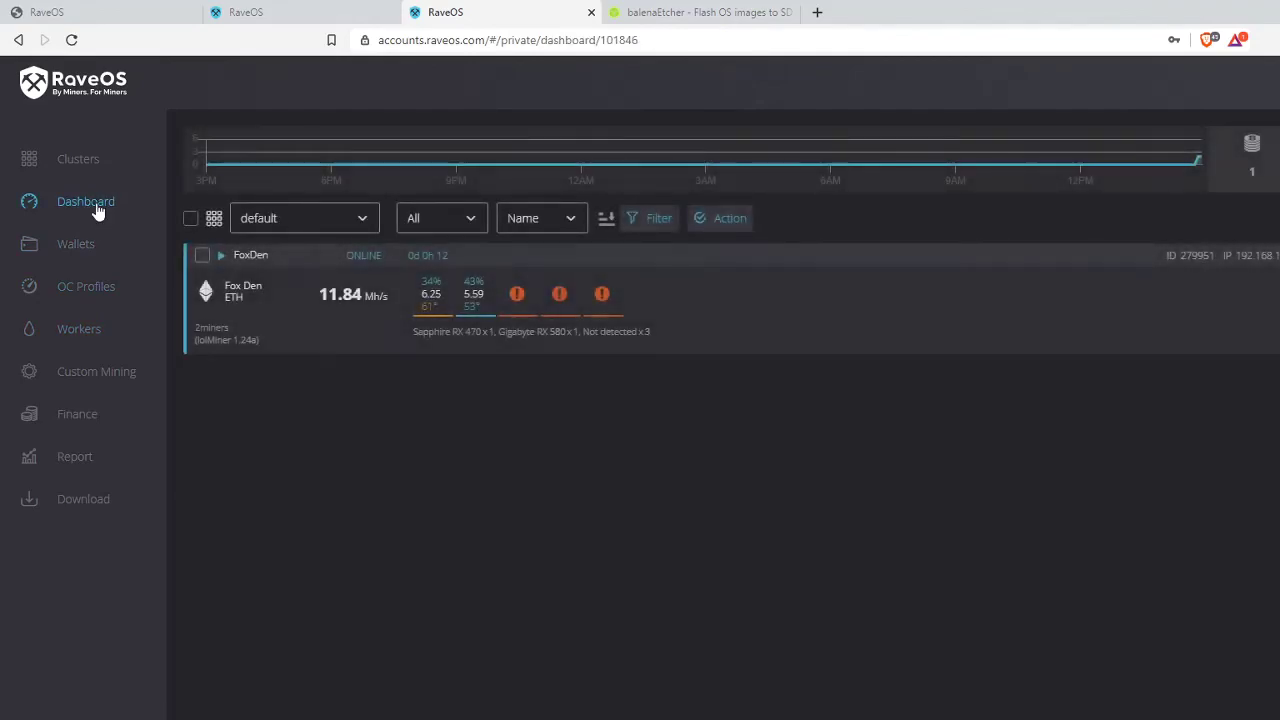